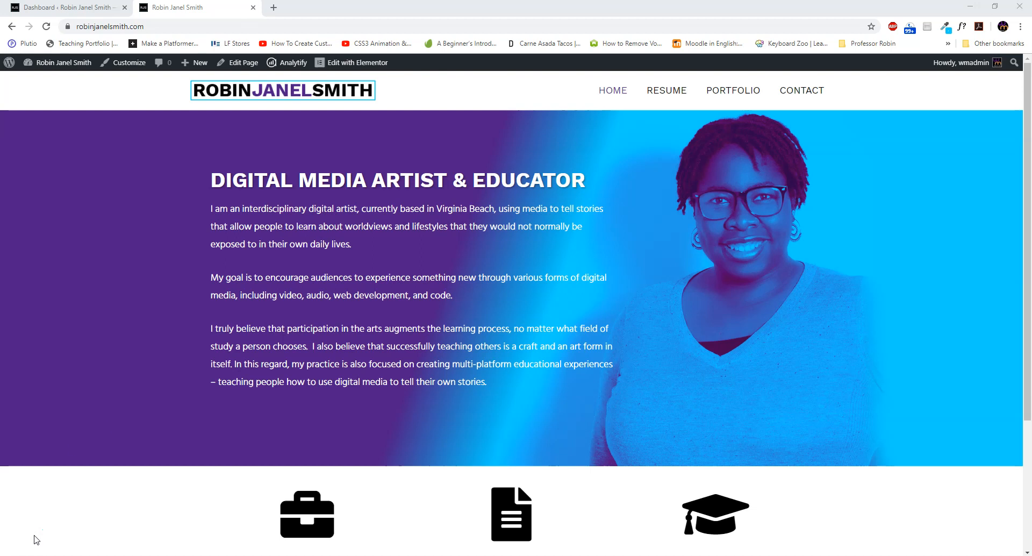
# Step: Examine the live home page's header, banner, icon links and Contact & Connect section
pyautogui.scroll(-3, 317, 393)
pyautogui.scroll(3, 324, 379)
pyautogui.scroll(-4, 327, 379)
pyautogui.scroll(4, 326, 378)
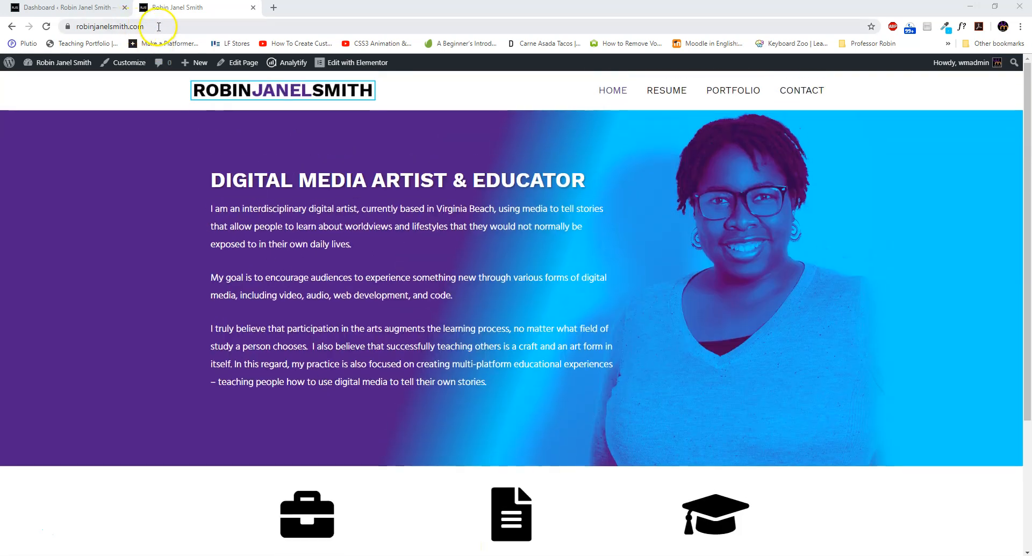
pyautogui.scroll(-3, 515, 233)
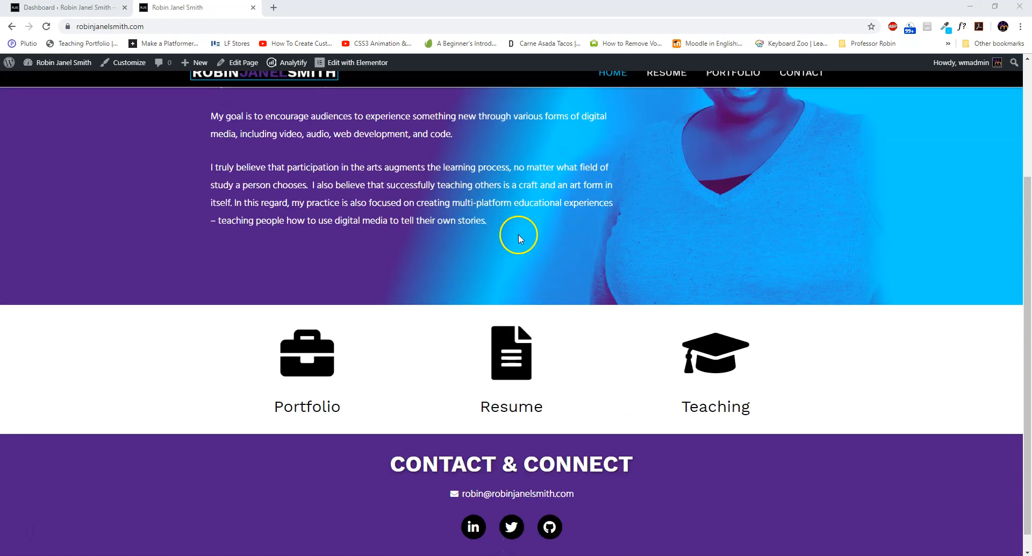
pyautogui.scroll(3, 846, 197)
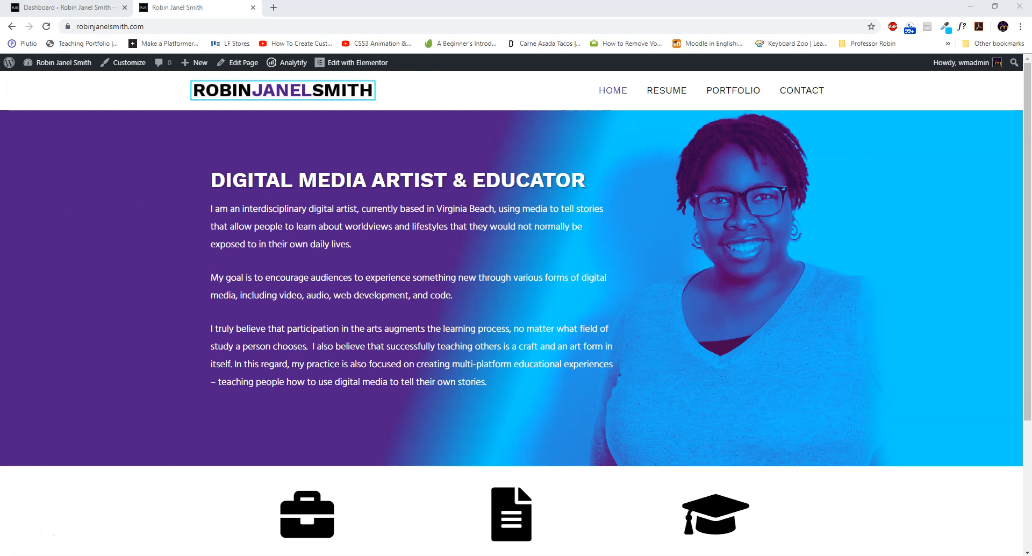
pyautogui.scroll(-2, 647, 383)
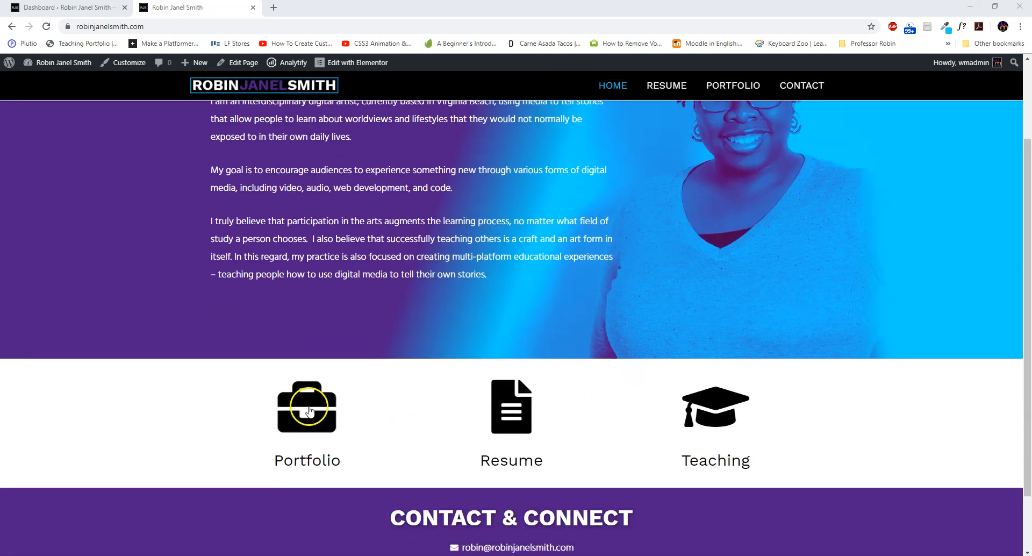
pyautogui.scroll(-1, 688, 408)
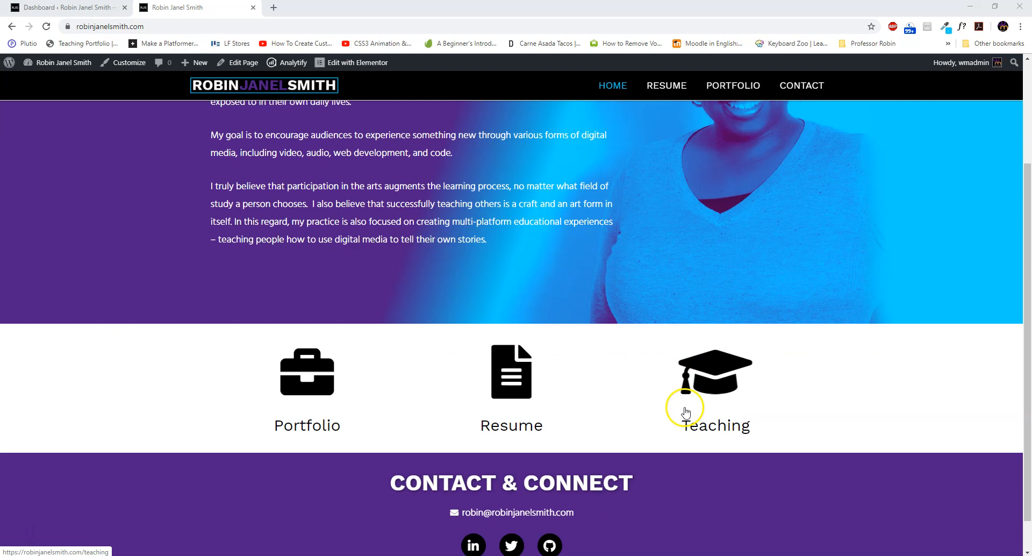
pyautogui.scroll(1, 652, 406)
pyautogui.scroll(-1, 648, 406)
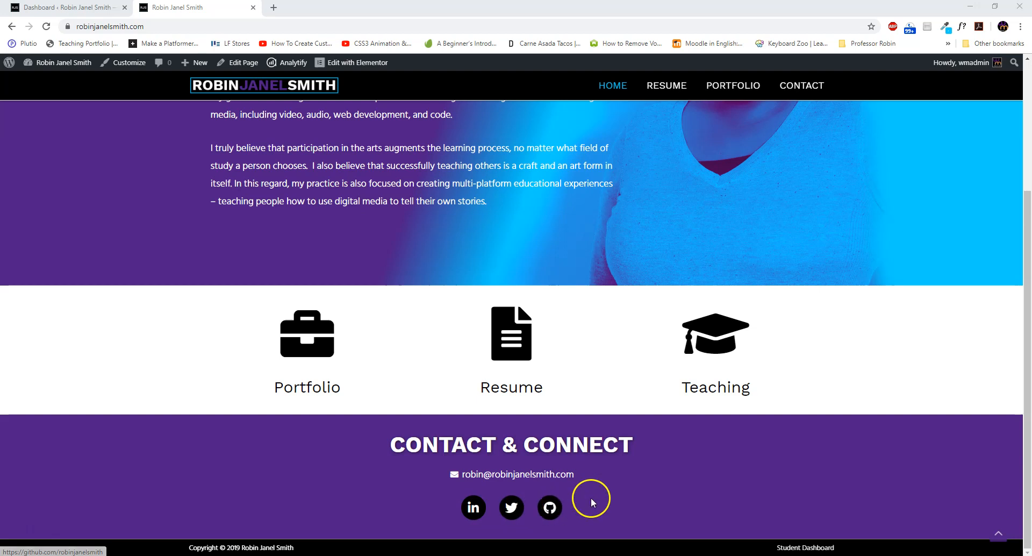
pyautogui.scroll(4, 662, 445)
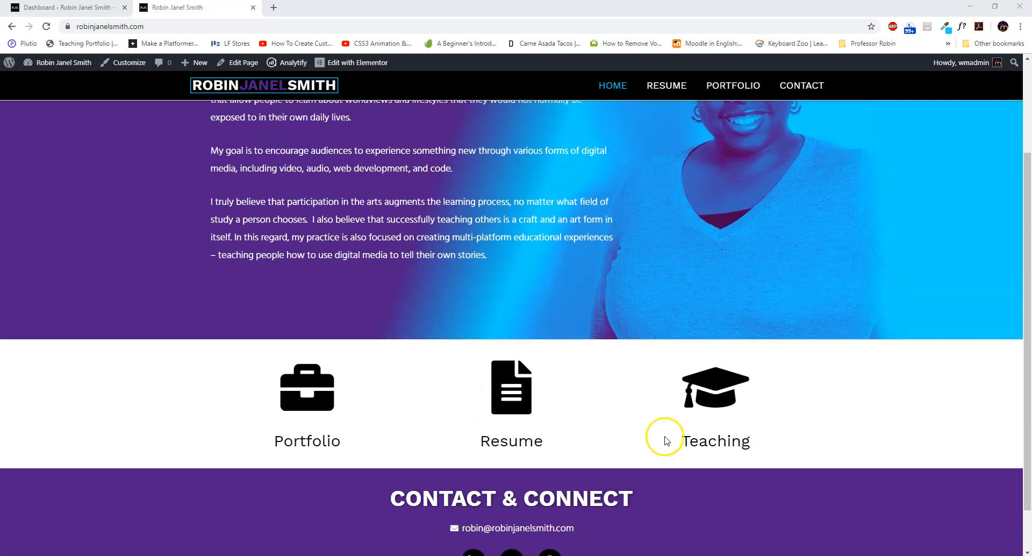
pyautogui.scroll(-1, 374, 351)
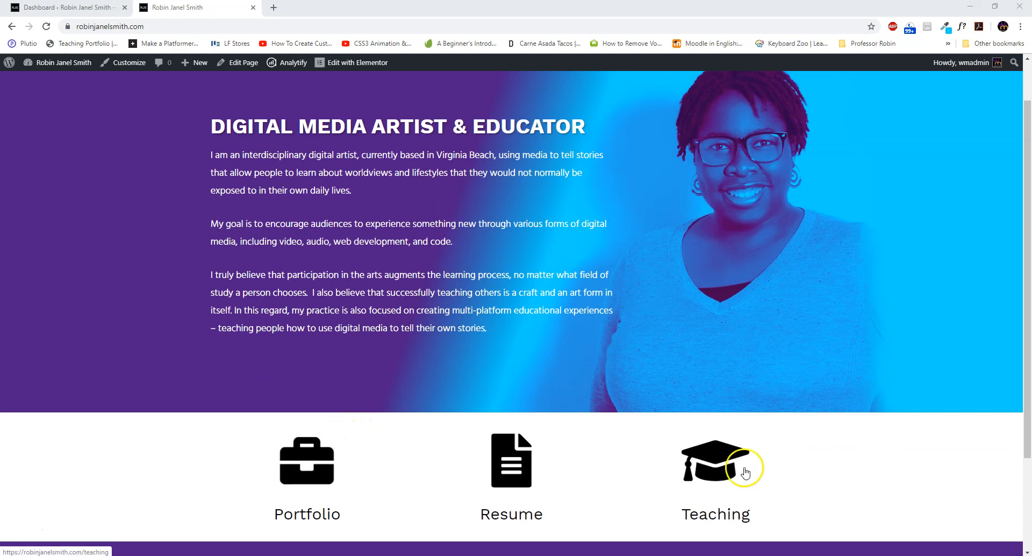
pyautogui.scroll(1, 709, 476)
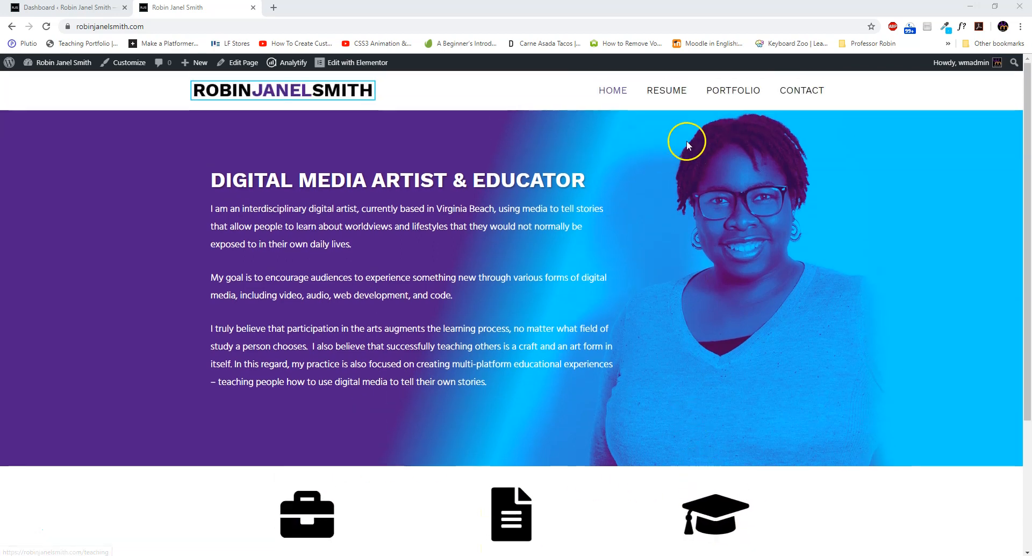
pyautogui.scroll(-2, 421, 366)
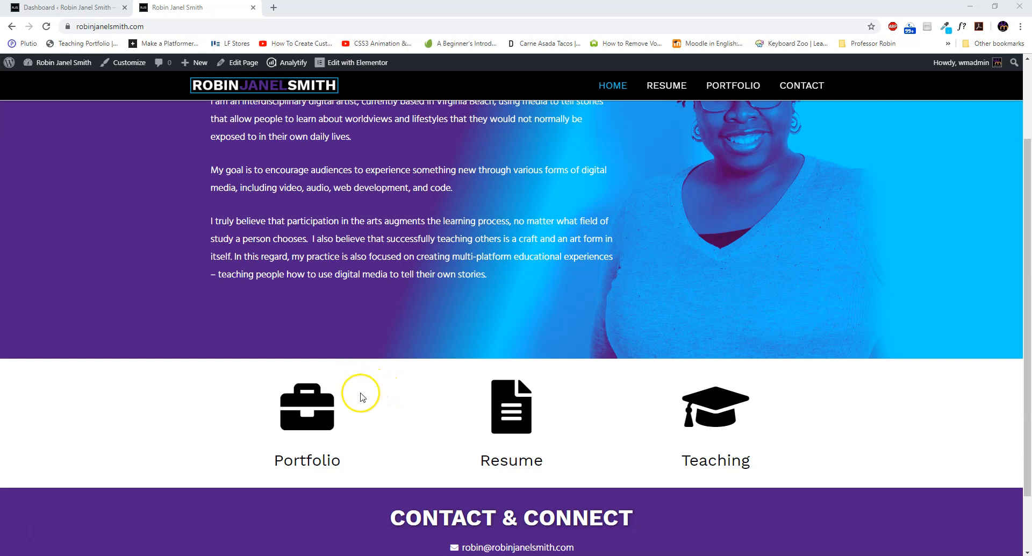
pyautogui.scroll(2, 379, 414)
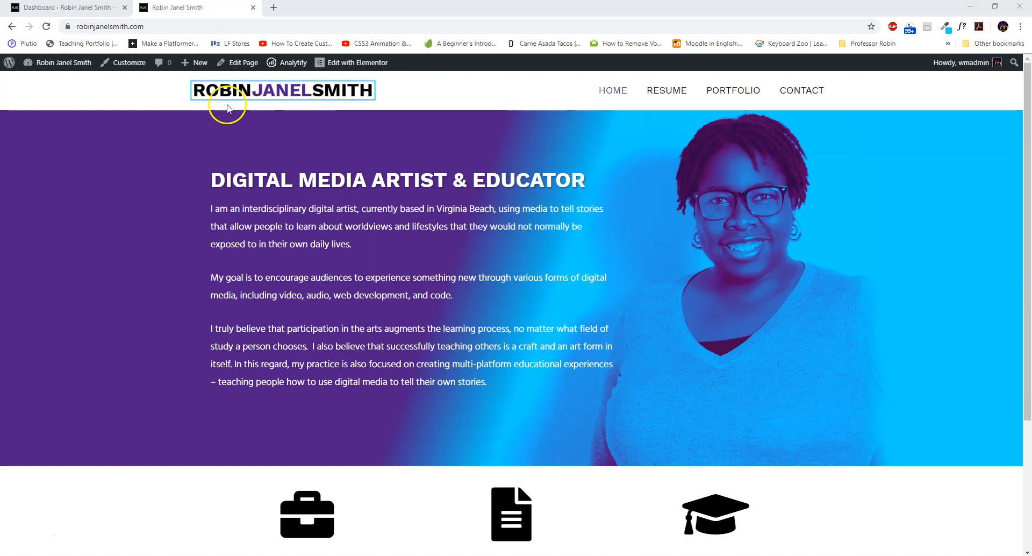
# Step: Add a new page from the WordPress dashboard and dismiss the block editor's welcome tip
pyautogui.click(85, 8)
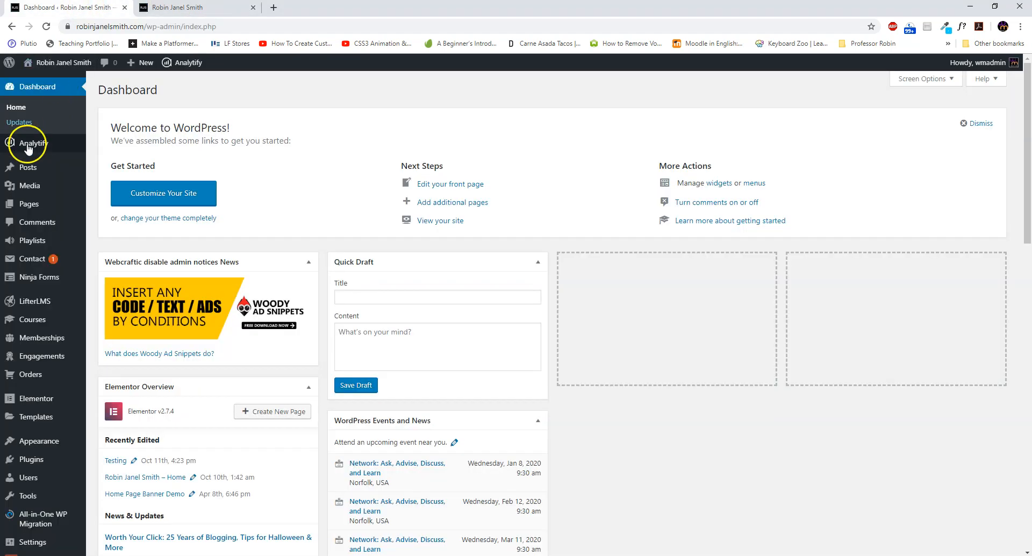
pyautogui.click(26, 210)
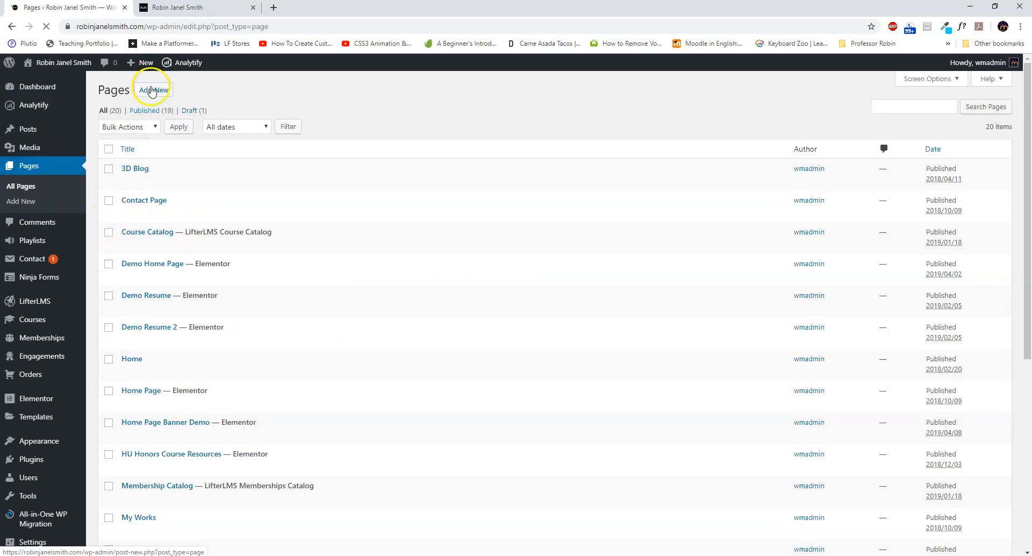
pyautogui.click(152, 91)
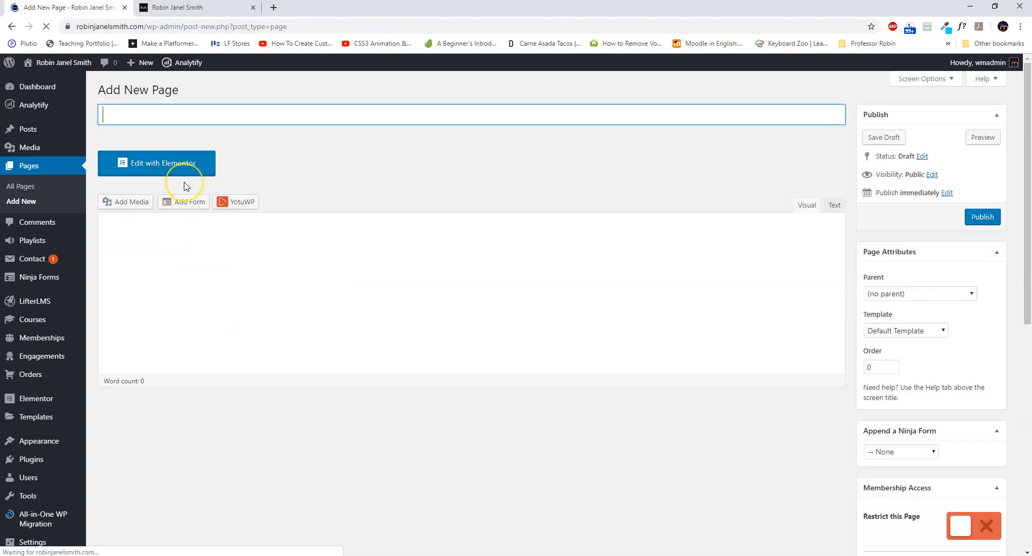
pyautogui.write('Dem')
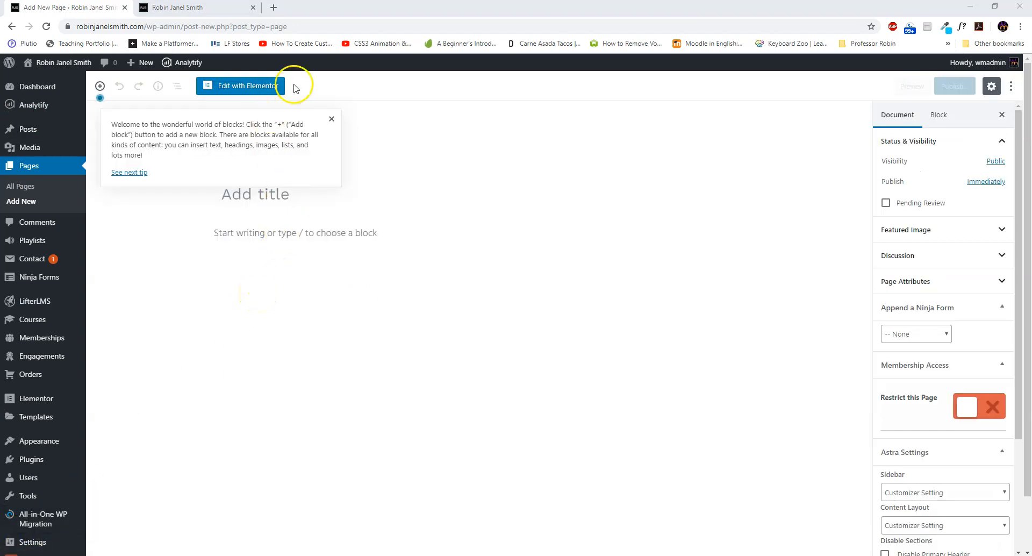
pyautogui.click(332, 118)
pyautogui.click(400, 171)
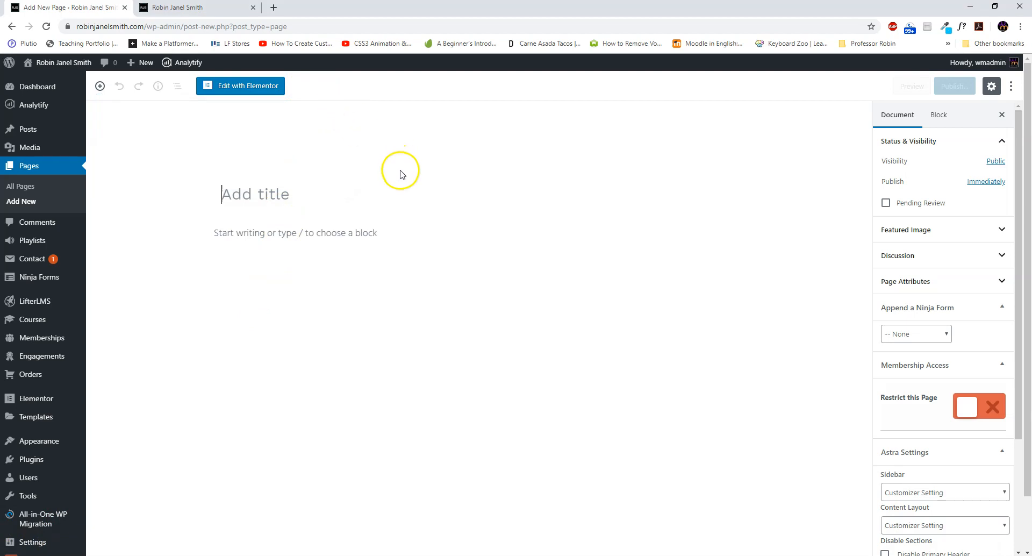
# Step: Title the new page "Demo Home" and open it for editing with Elementor
pyautogui.click(244, 193)
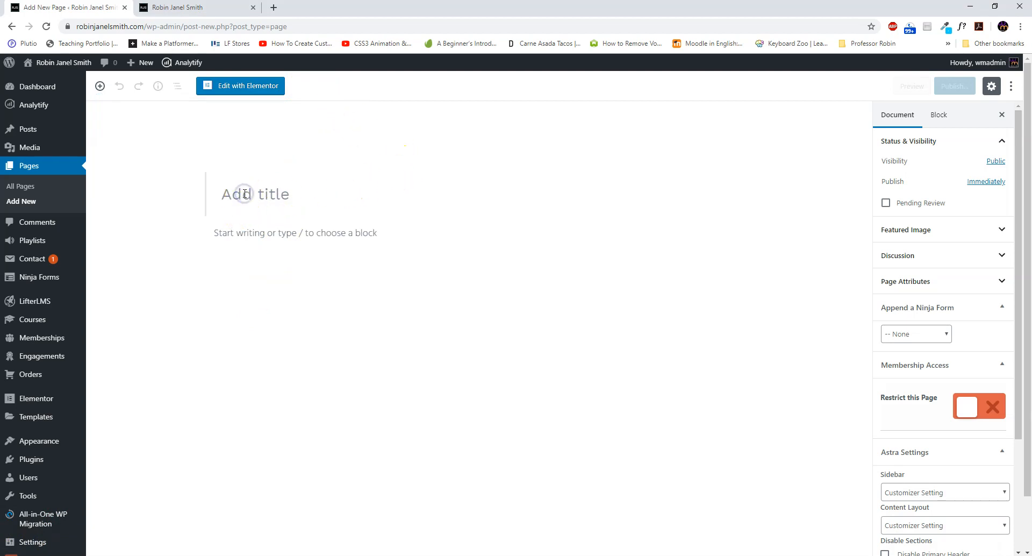
pyautogui.write('Dem')
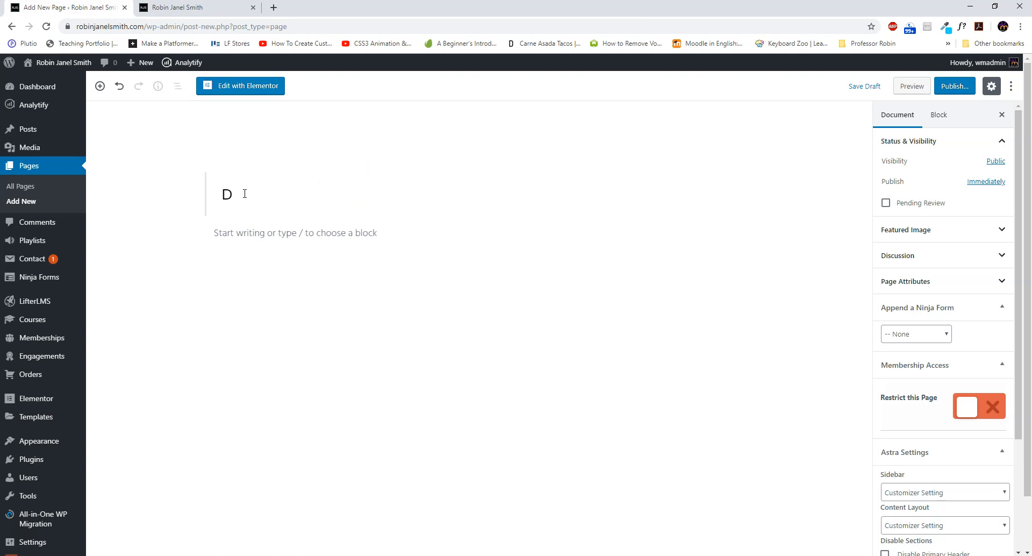
pyautogui.press('BackSpace')
pyautogui.write('D')
pyautogui.click(268, 90)
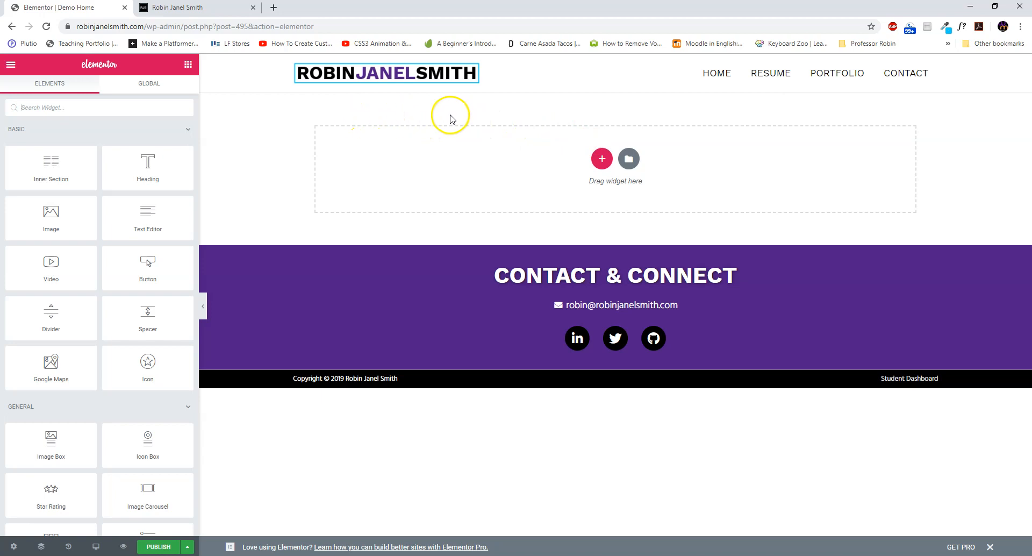
# Step: Review the banner on the live home page, then return to the Demo Home page in Elementor
pyautogui.click(226, 8)
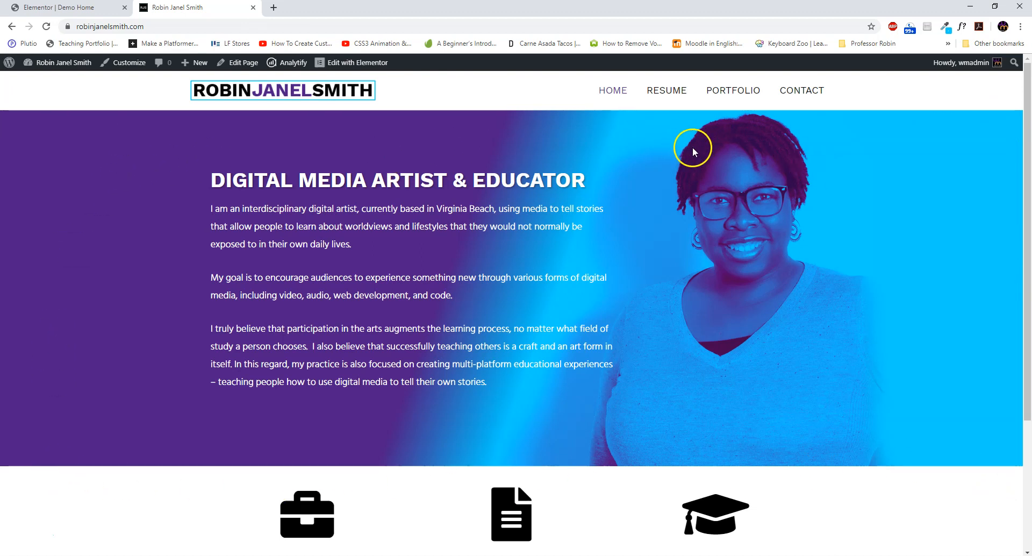
pyautogui.click(725, 195)
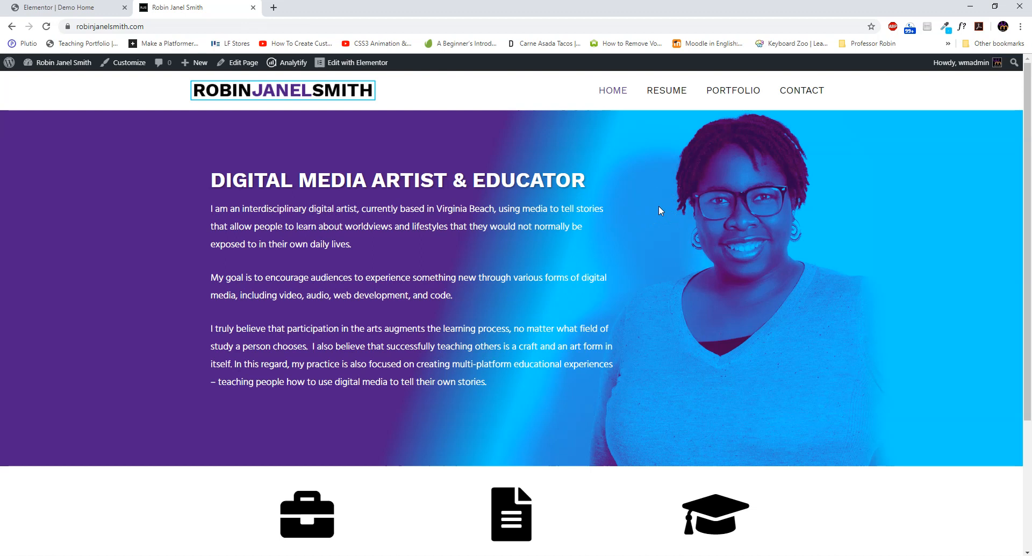
pyautogui.click(52, 12)
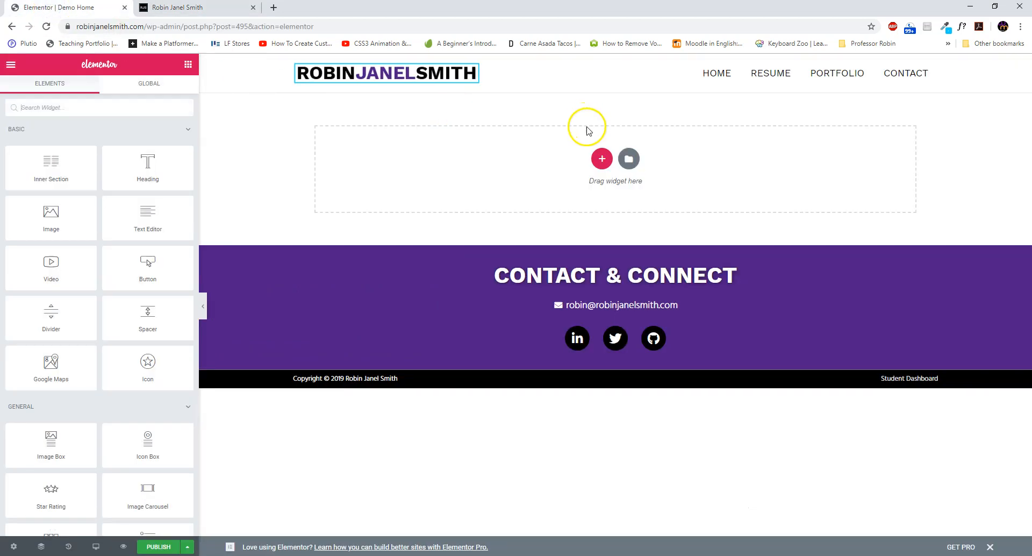
# Step: Add a single-column section to the Demo Home page and open its background style settings
pyautogui.click(602, 159)
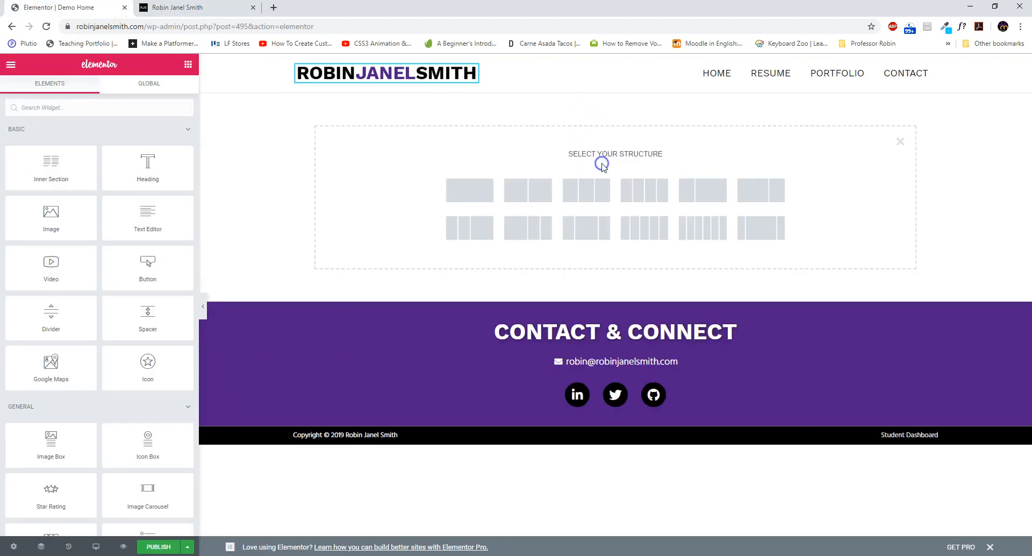
pyautogui.click(471, 190)
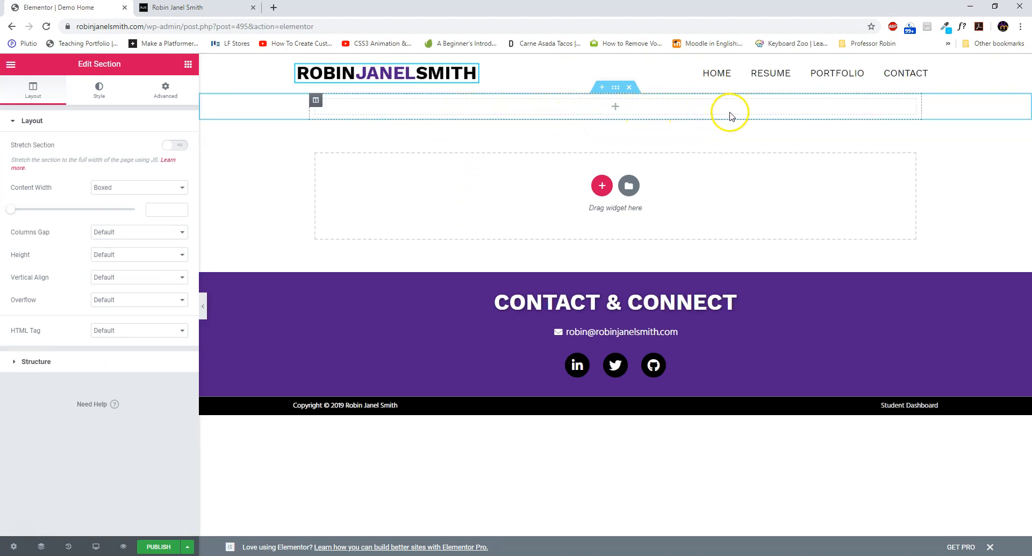
pyautogui.click(615, 89)
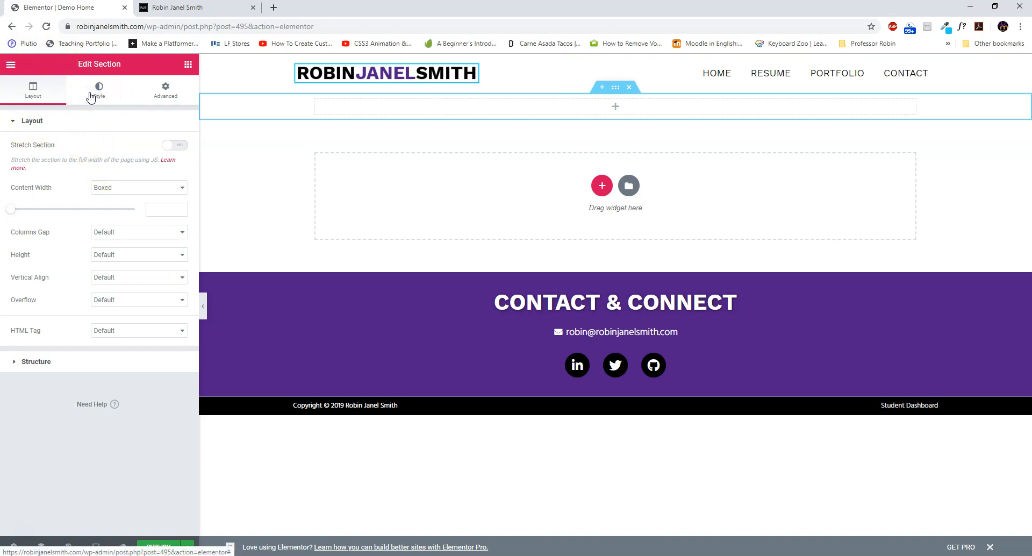
pyautogui.click(106, 100)
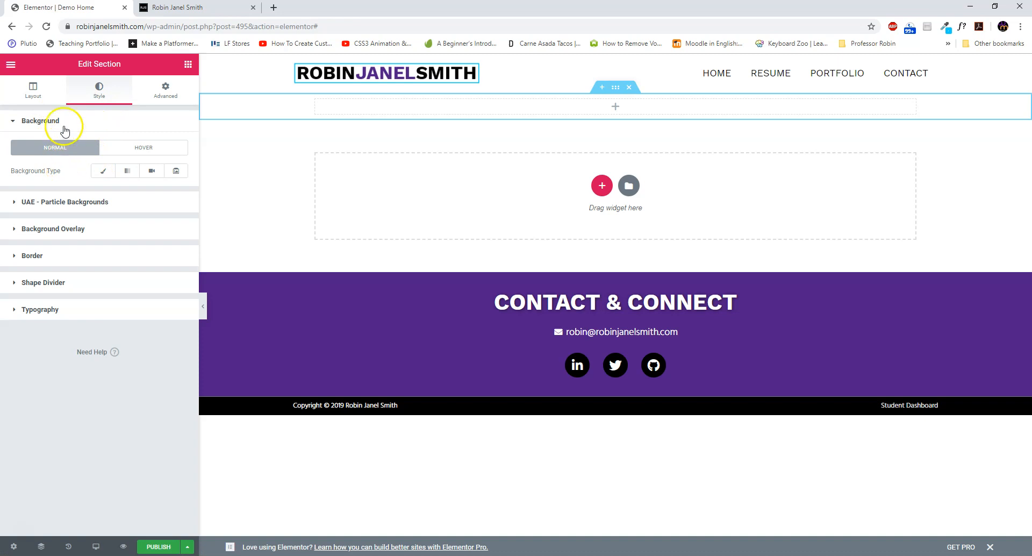
# Step: Try a linear blue-to-red gradient background on the section, with the second color's location at 82 and the angle at 130
pyautogui.click(100, 172)
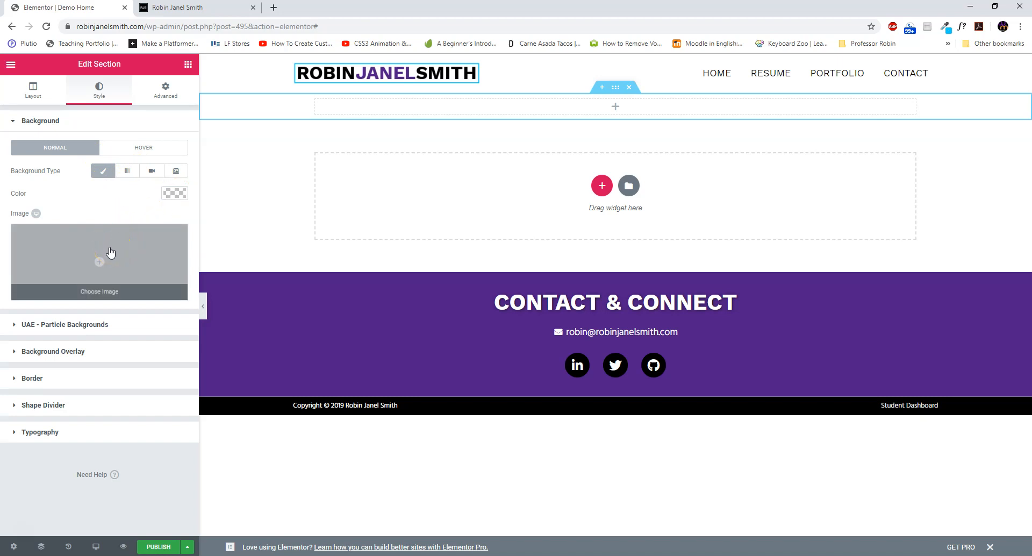
pyautogui.click(128, 172)
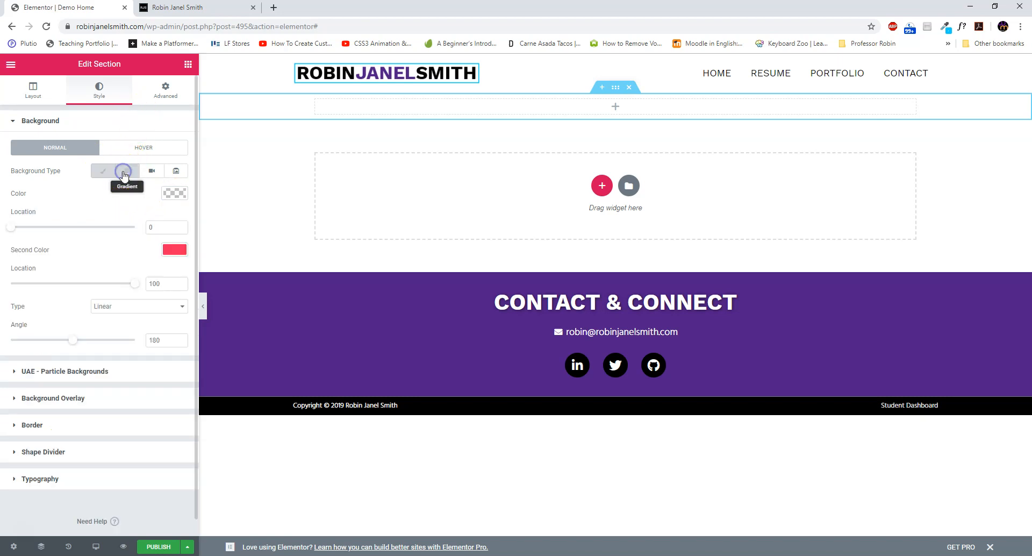
pyautogui.click(166, 194)
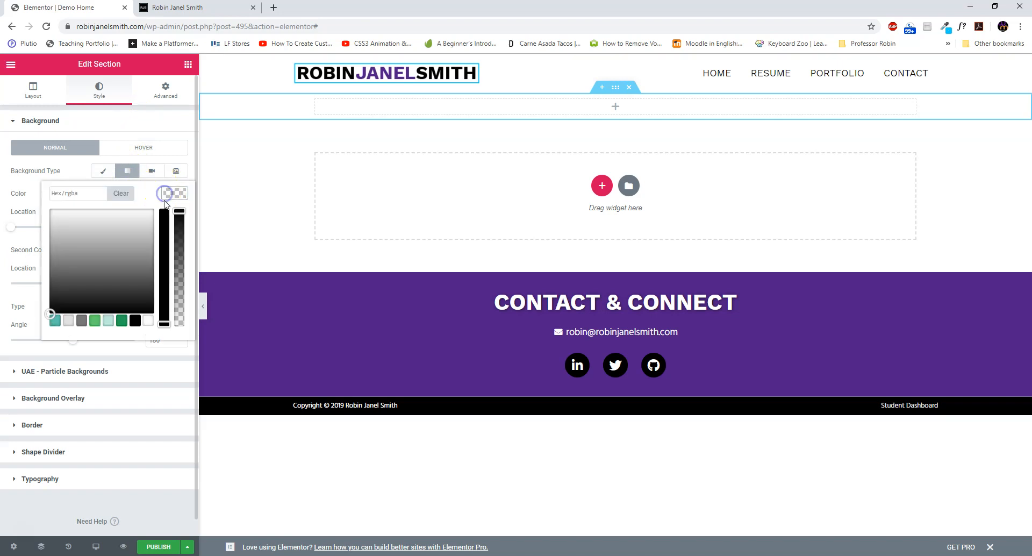
pyautogui.click(119, 323)
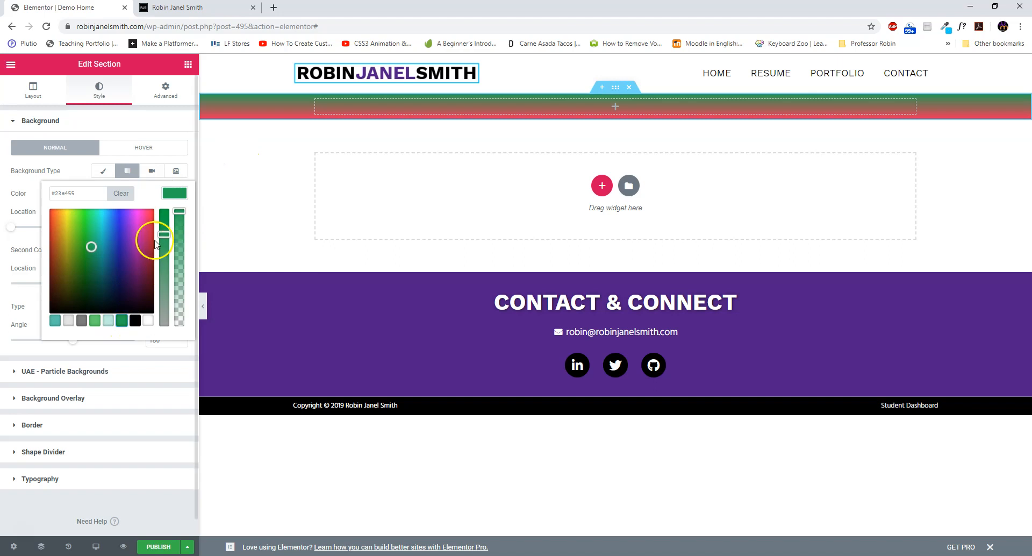
pyautogui.click(111, 231)
pyautogui.click(24, 233)
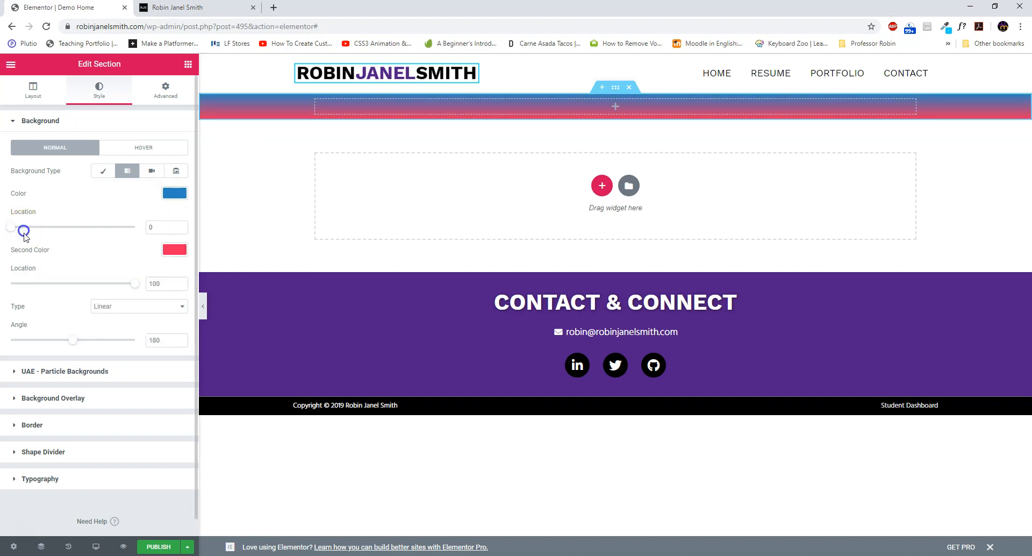
pyautogui.moveTo(133, 283); pyautogui.dragTo(112, 279)
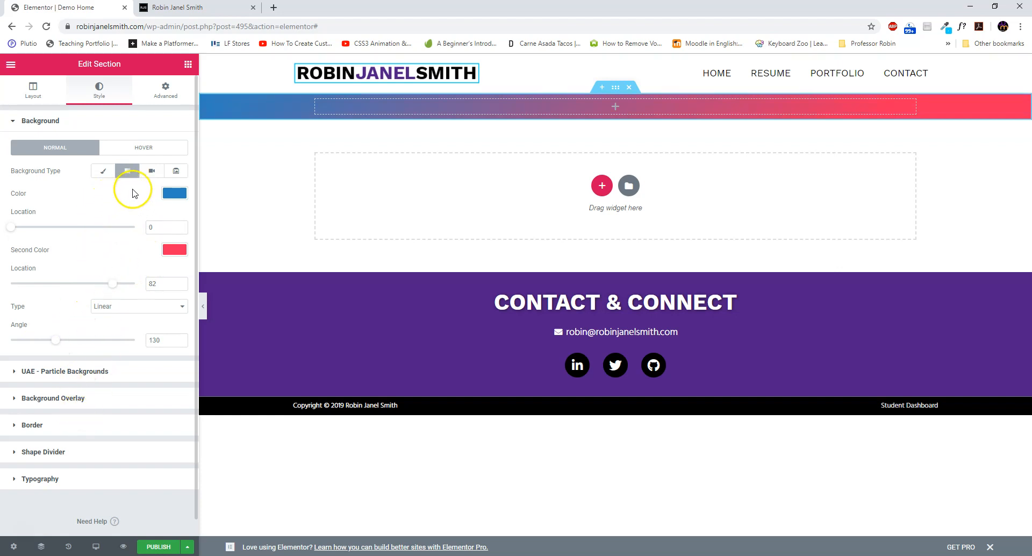
# Step: Switch the section's background type to video and make the video link ready for entry
pyautogui.click(154, 171)
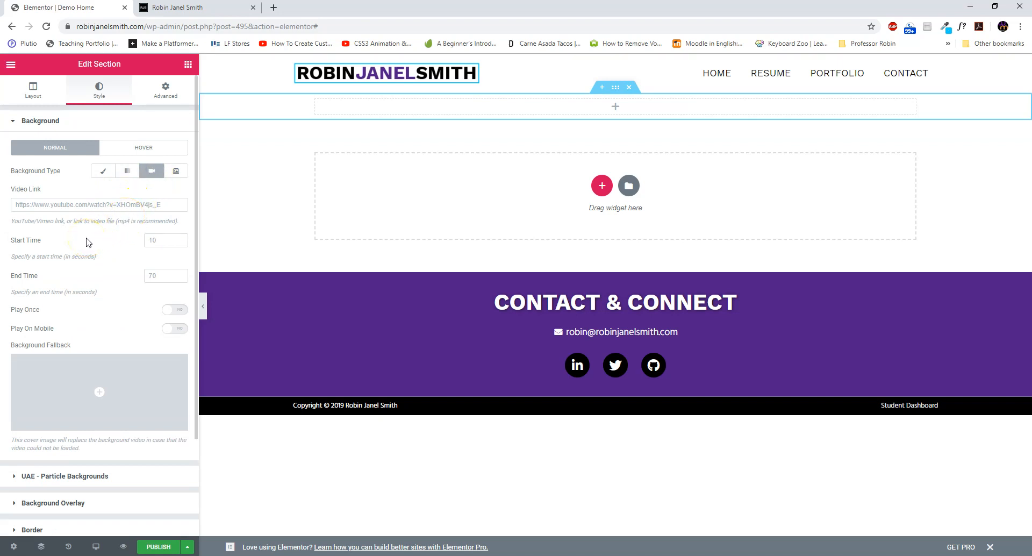
pyautogui.click(127, 205)
pyautogui.click(41, 208)
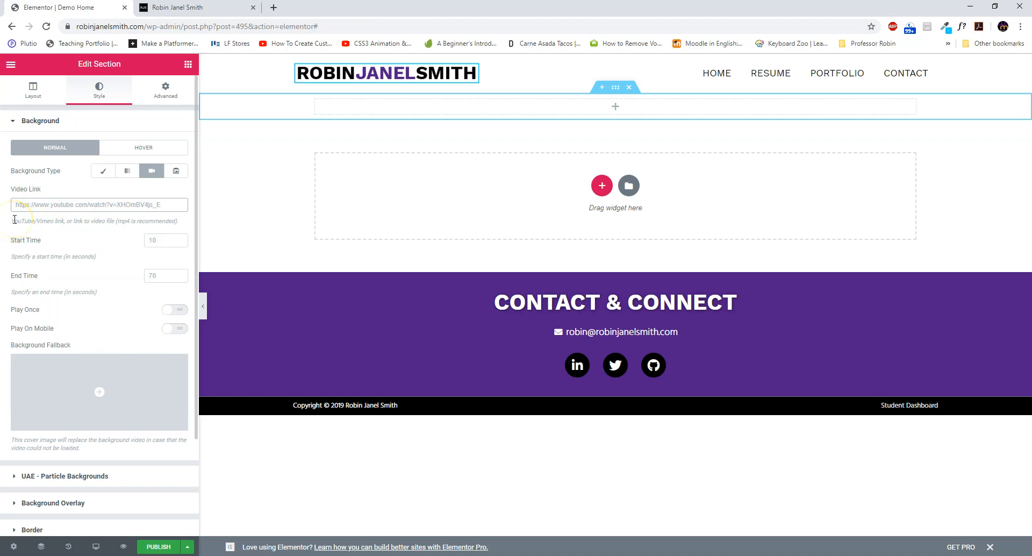
pyautogui.click(52, 210)
# Step: Open YouTube in a new browser tab and switch to the RJSmith Creative channel account
pyautogui.click(275, 7)
pyautogui.write('yout')
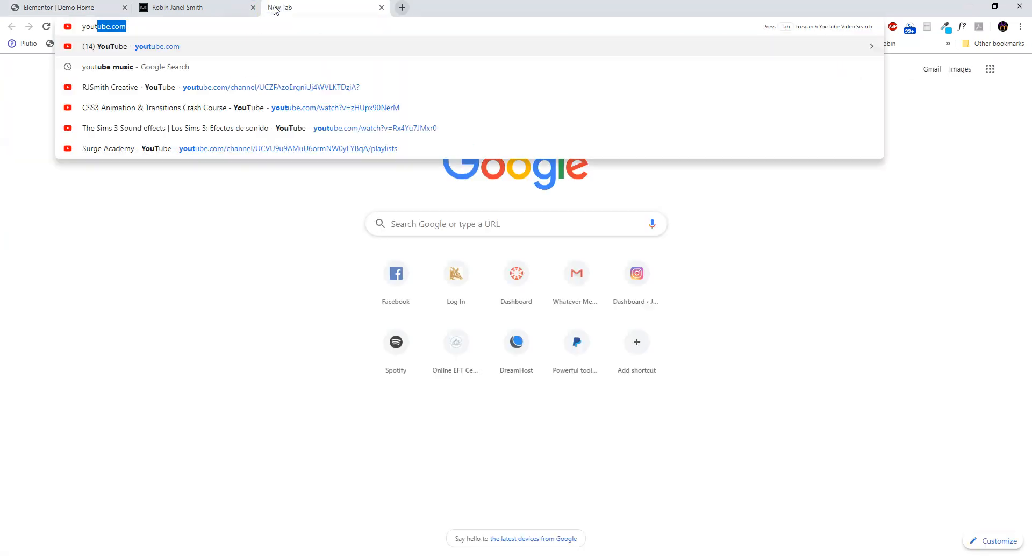
pyautogui.press('Return')
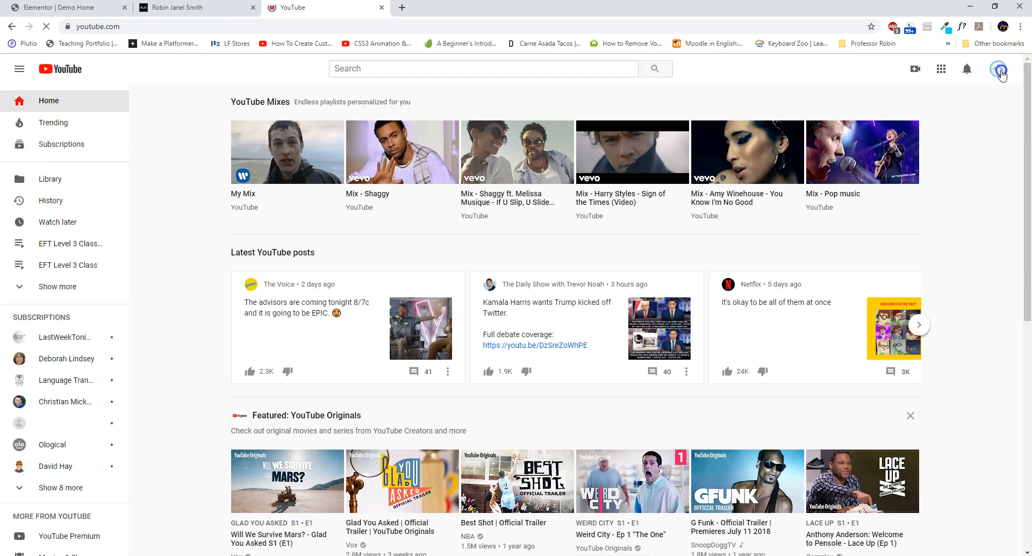
pyautogui.click(998, 69)
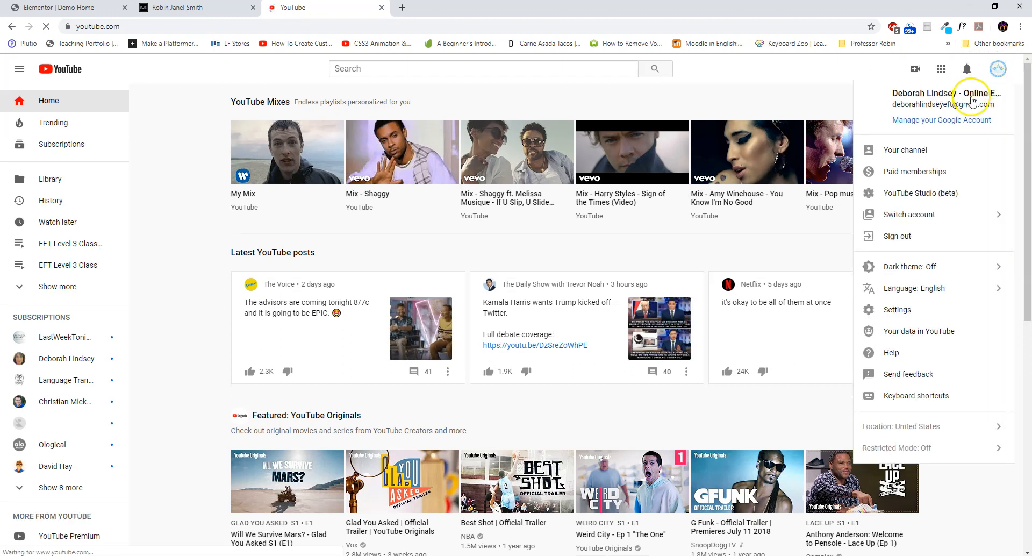
pyautogui.click(932, 214)
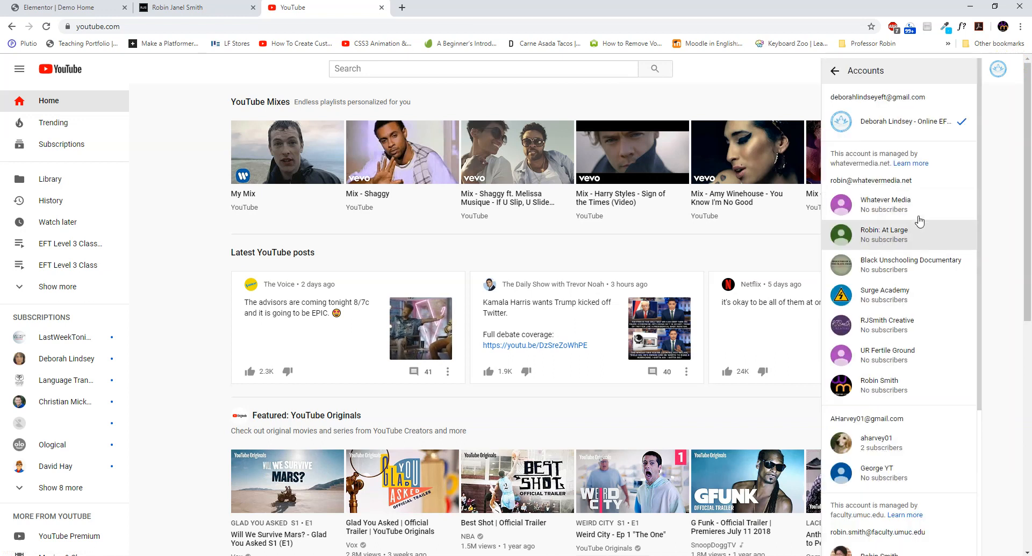
pyautogui.click(876, 323)
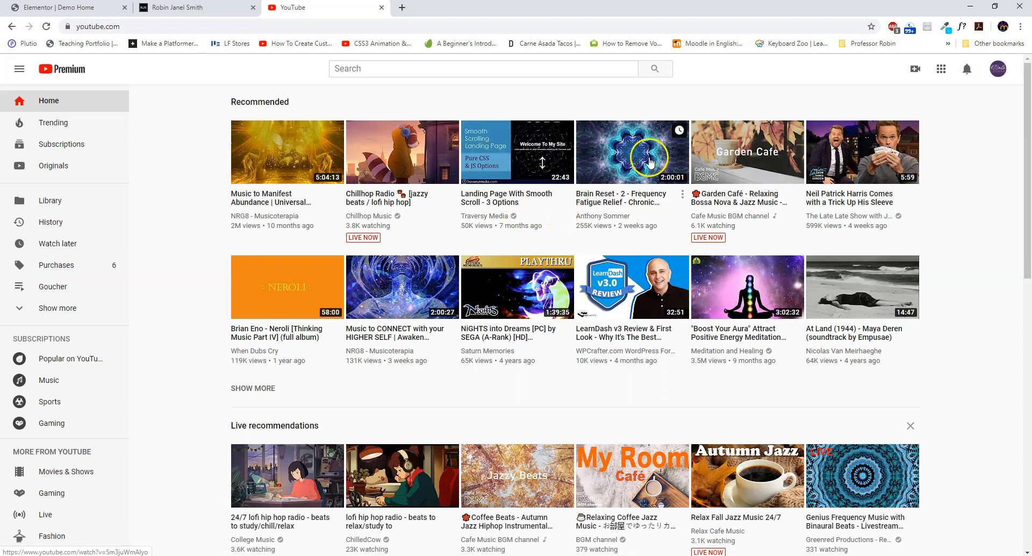
# Step: Open the "Brain Reset - 2" video on YouTube, copy its web address and pause playback
pyautogui.click(603, 159)
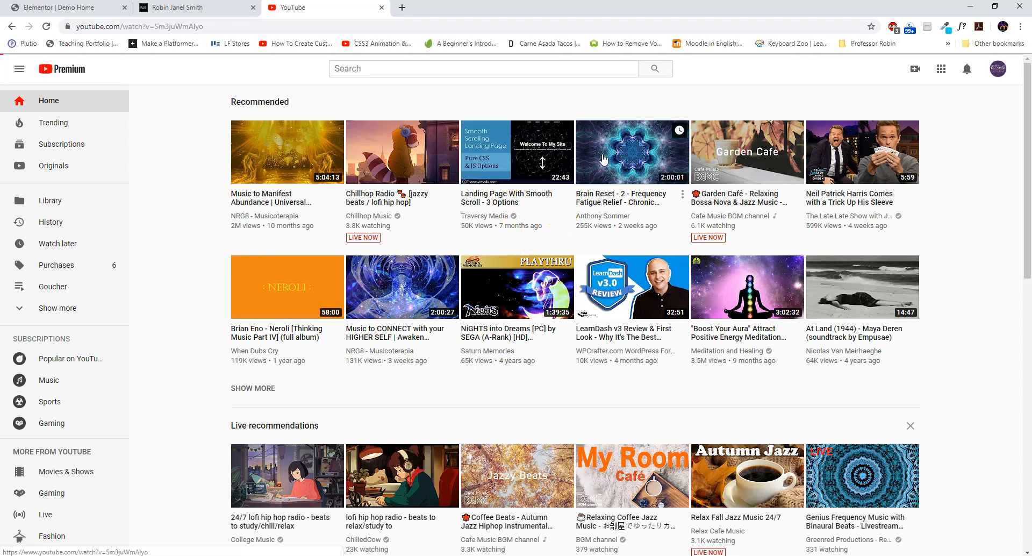
pyautogui.click(289, 23)
pyautogui.hotkey('ctrl', 'c')
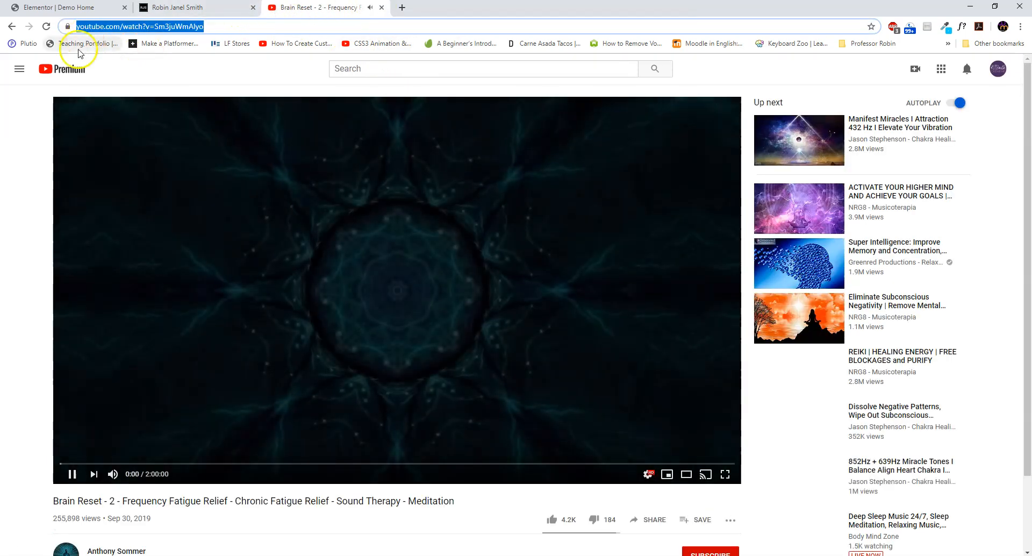
pyautogui.click(73, 474)
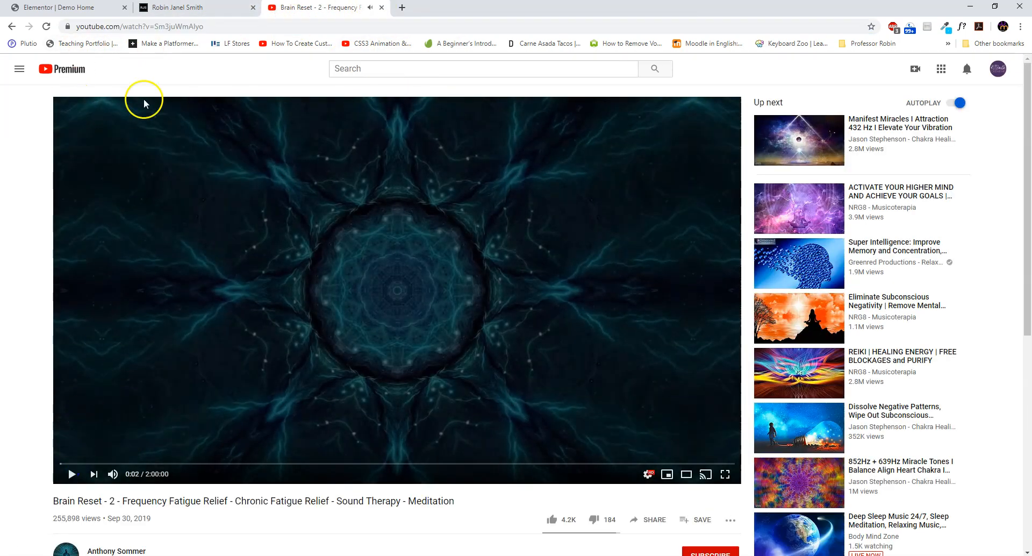
# Step: Return to the Demo Home page in Elementor and try the copied YouTube address as the section's background video link
pyautogui.click(162, 8)
pyautogui.click(104, 13)
pyautogui.click(40, 204)
pyautogui.hotkey('ctrl', 'v')
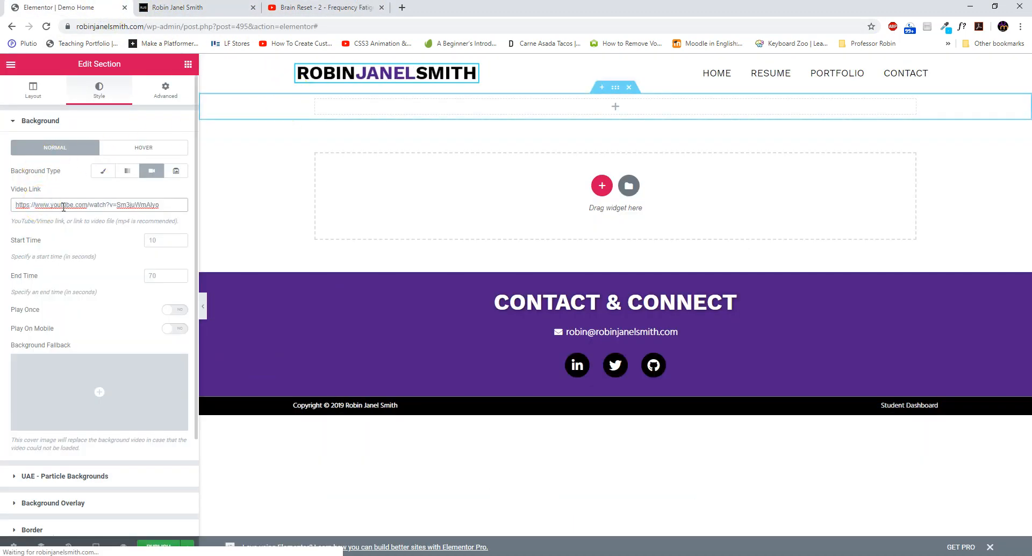
pyautogui.click(135, 265)
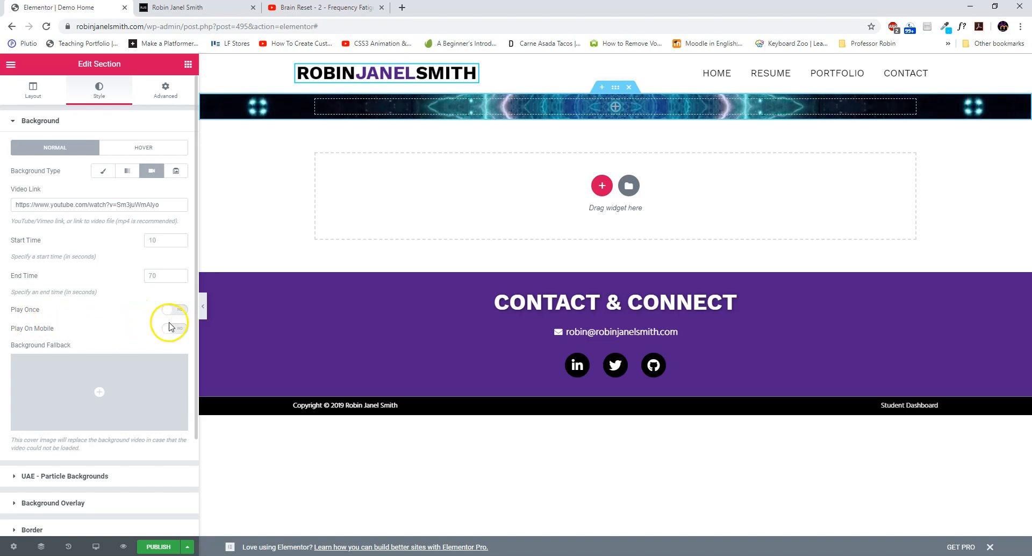
pyautogui.scroll(-2, 179, 336)
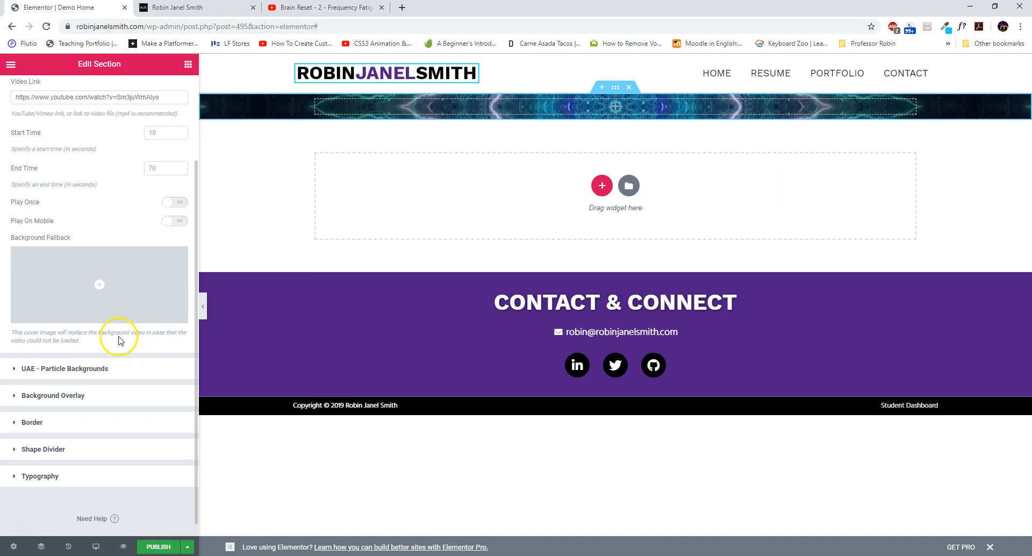
pyautogui.scroll(3, 95, 304)
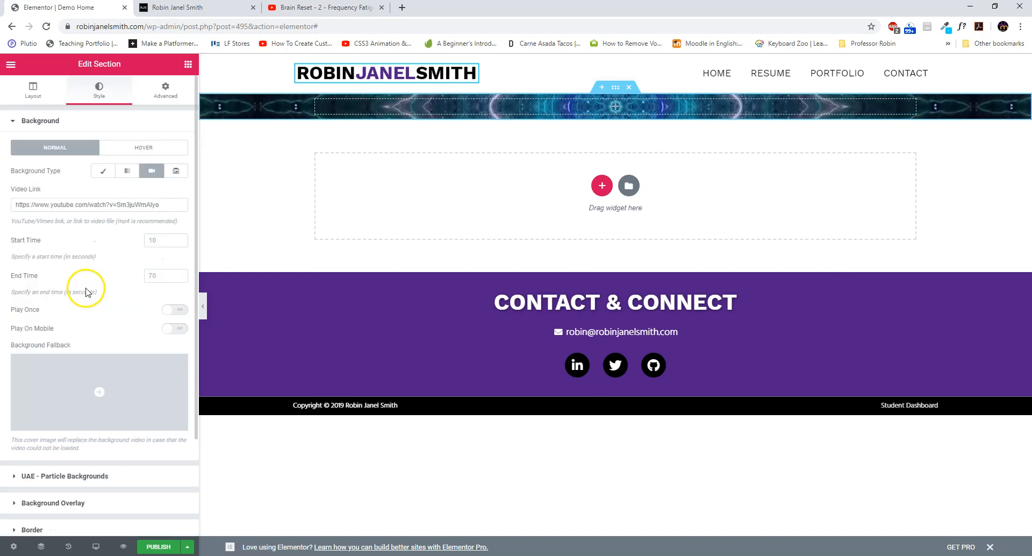
# Step: Try a slideshow background on the section using four beach and cruise photos from the media library
pyautogui.click(176, 172)
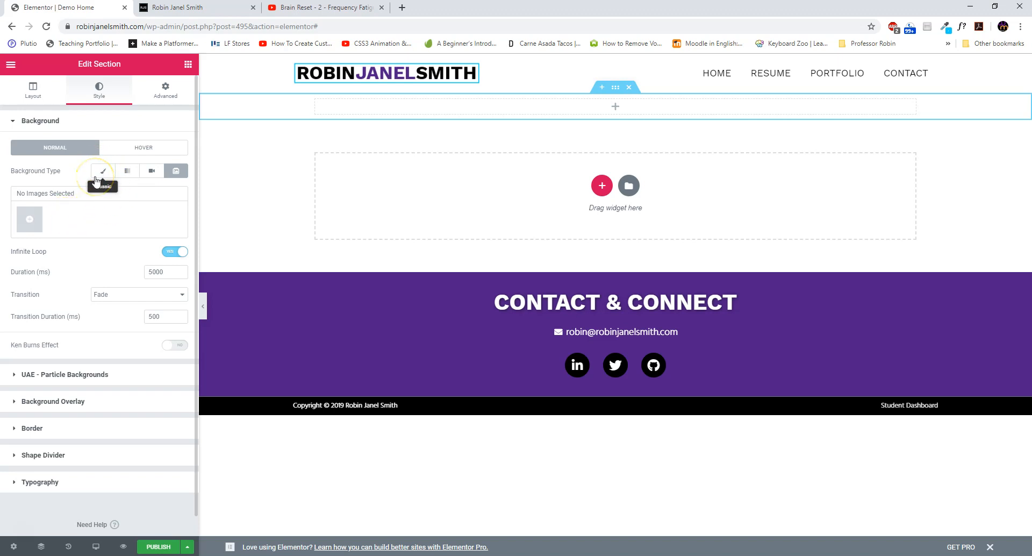
pyautogui.click(36, 216)
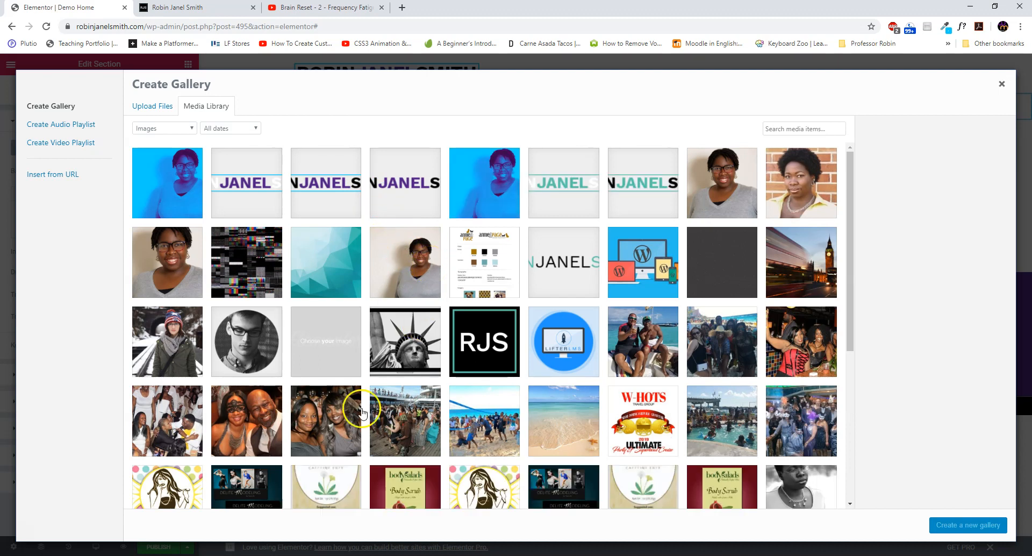
pyautogui.click(498, 417)
pyautogui.click(564, 411)
pyautogui.click(404, 411)
pyautogui.click(345, 413)
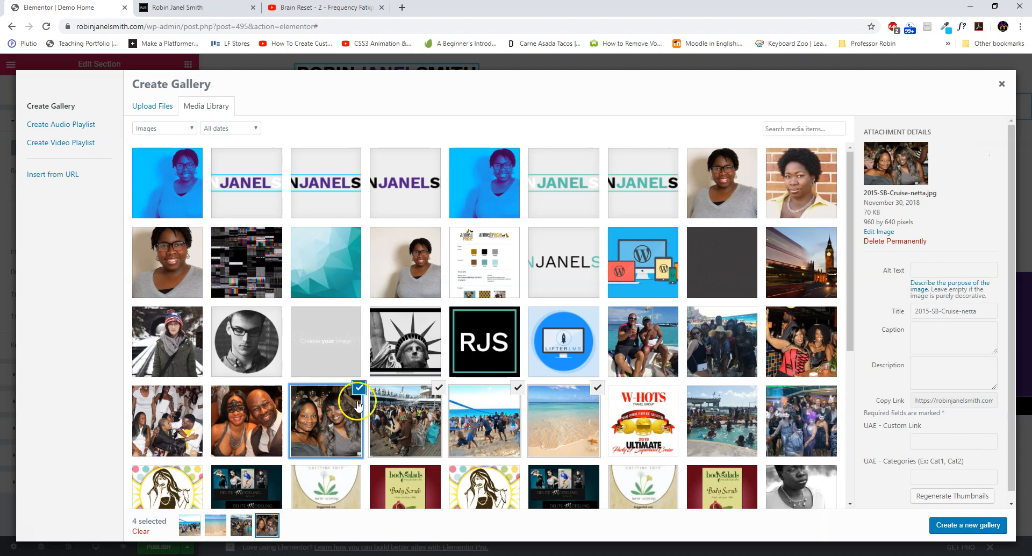
pyautogui.click(971, 524)
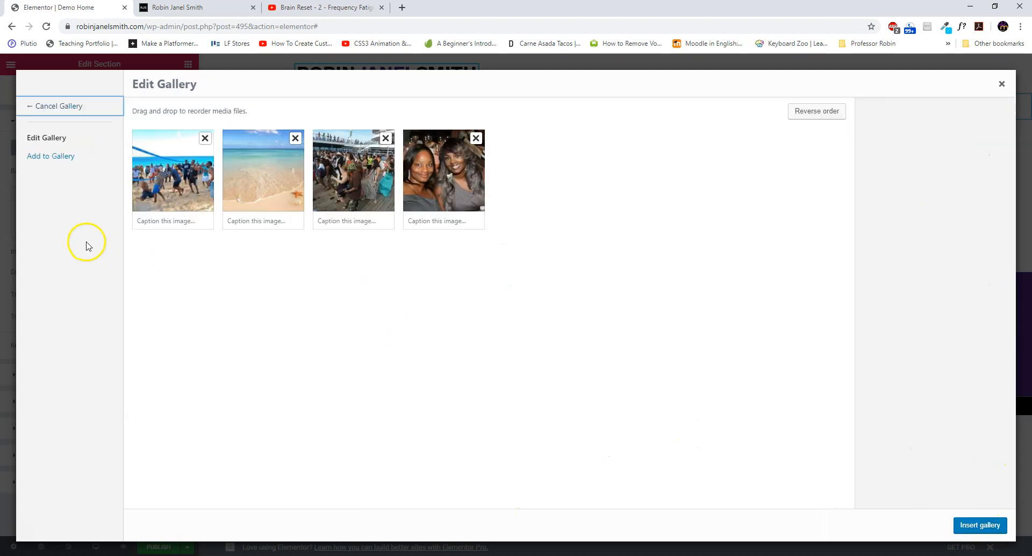
pyautogui.click(980, 525)
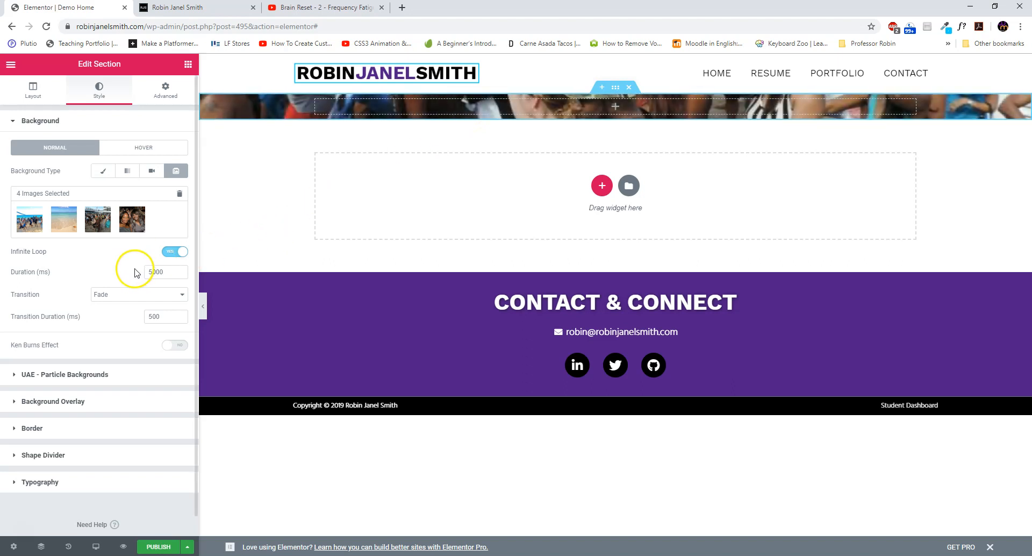
# Step: Set the background slideshow's duration to 3000 ms and its transition to Slide Left
pyautogui.moveTo(172, 269); pyautogui.dragTo(105, 273)
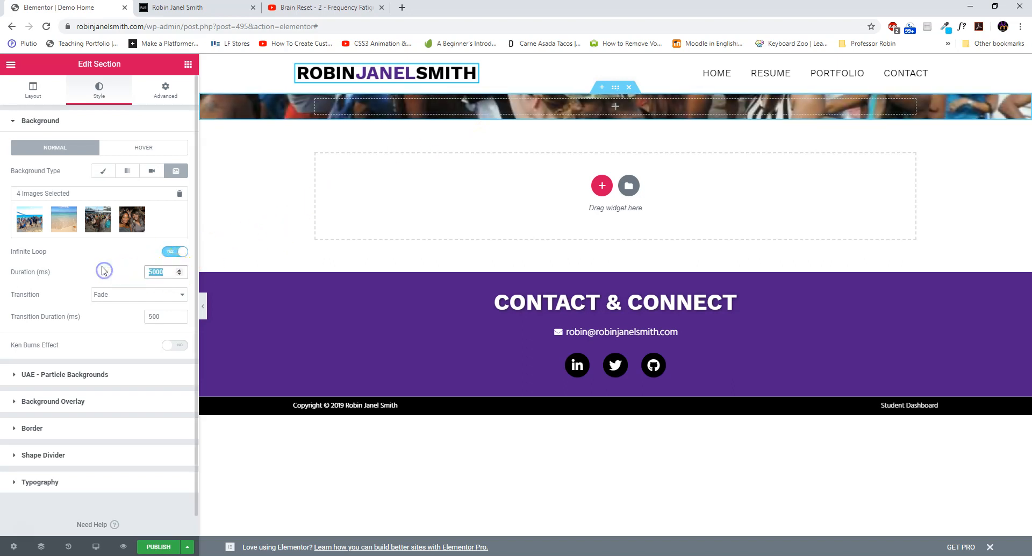
pyautogui.write('3000')
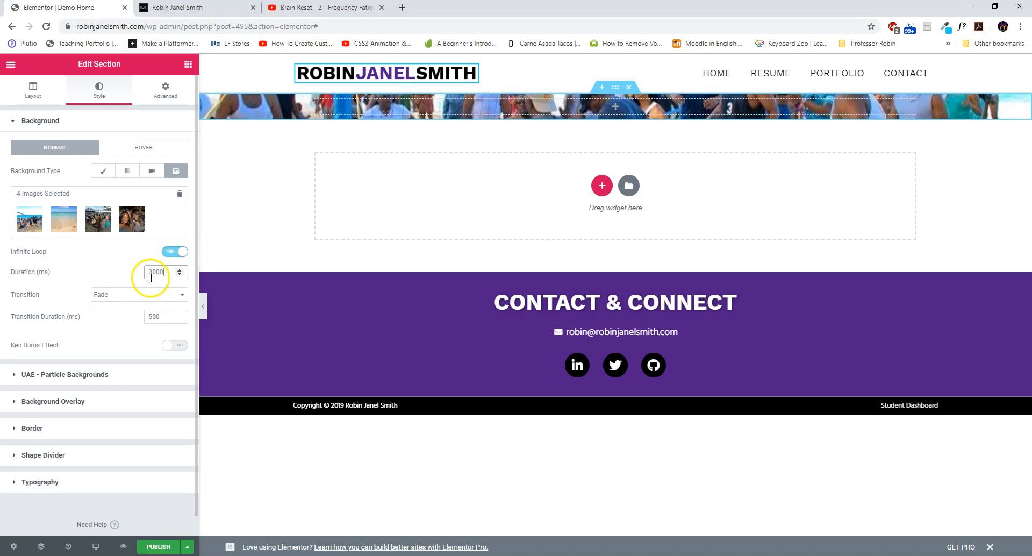
pyautogui.click(117, 274)
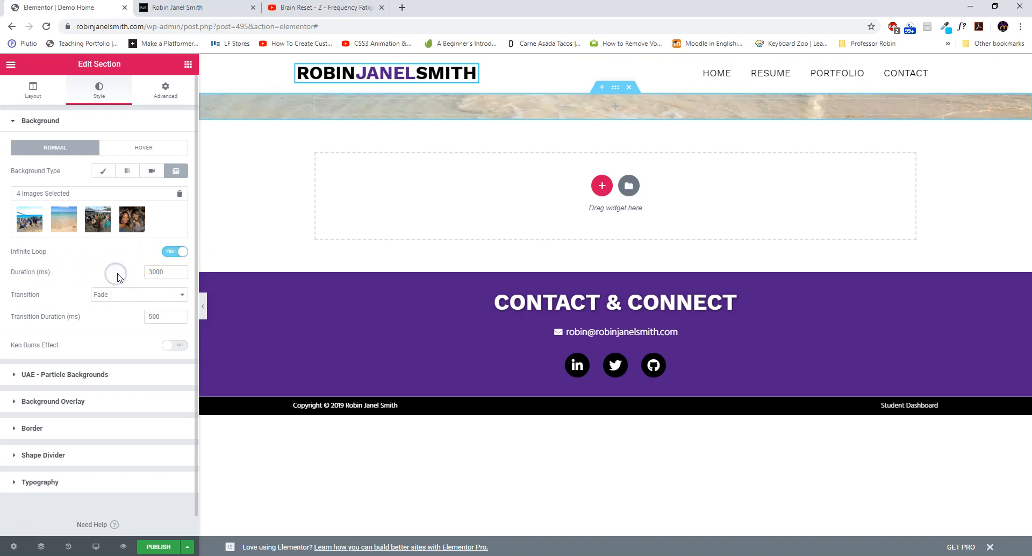
pyautogui.click(111, 301)
pyautogui.click(116, 323)
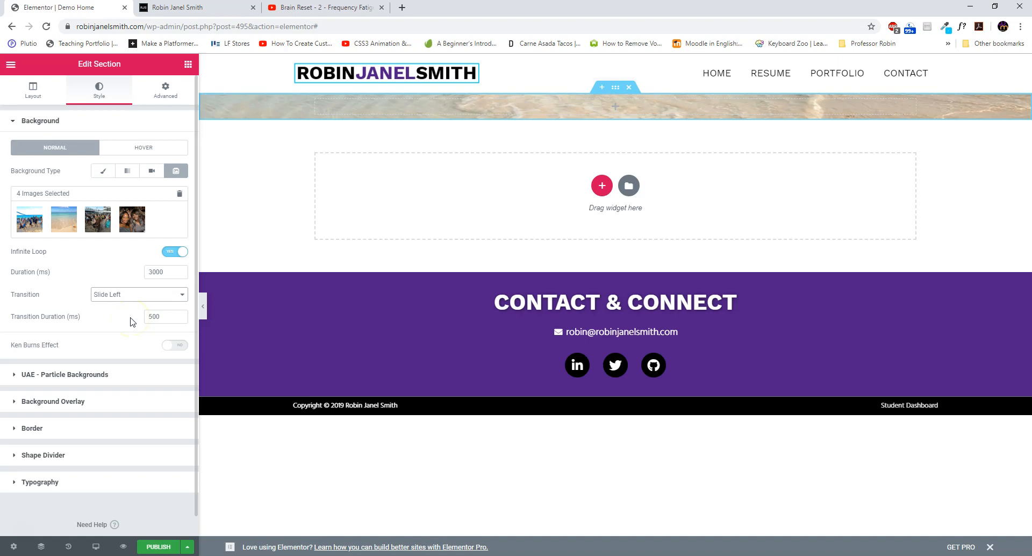
# Step: Turn on the Ken Burns effect for the background slideshow with the direction set to Out
pyautogui.click(165, 345)
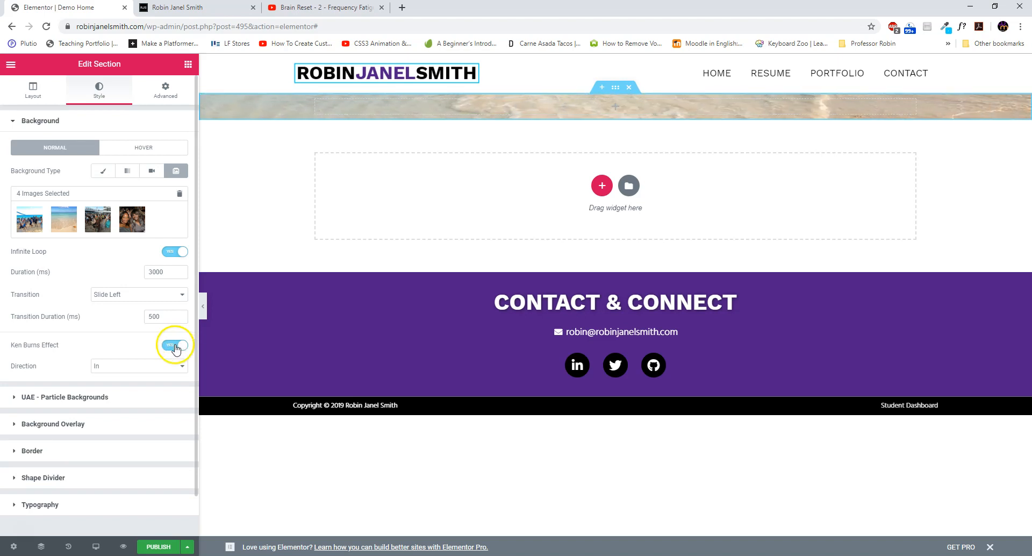
pyautogui.click(141, 360)
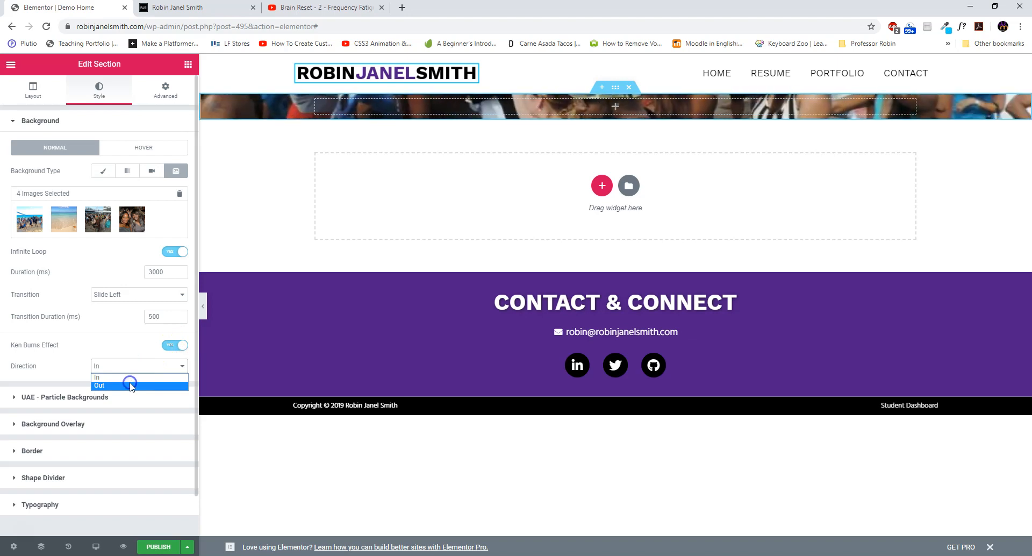
pyautogui.click(134, 385)
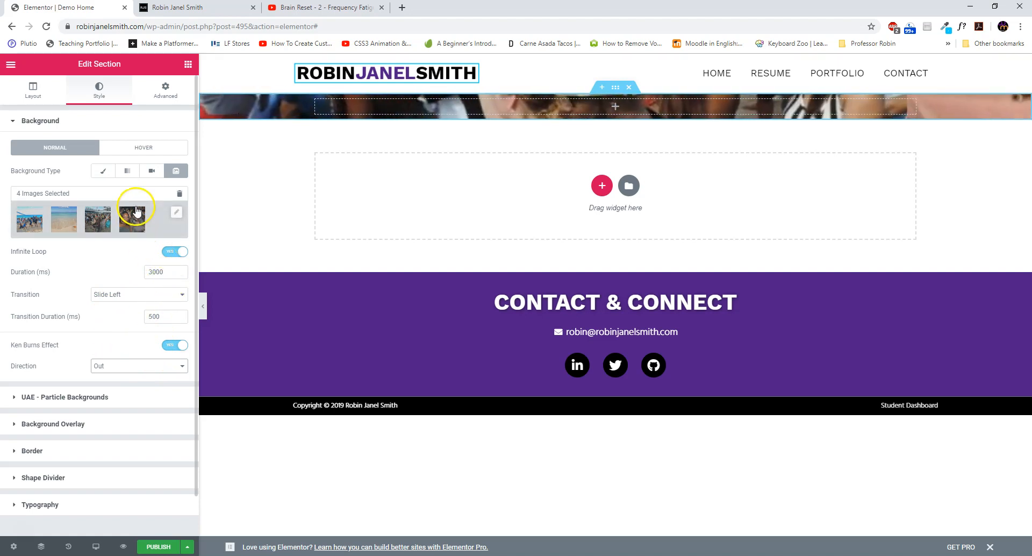
# Step: Switch the section's background to the classic type and insert rjs-blue-bg-faded.png from the media library as its image
pyautogui.click(100, 173)
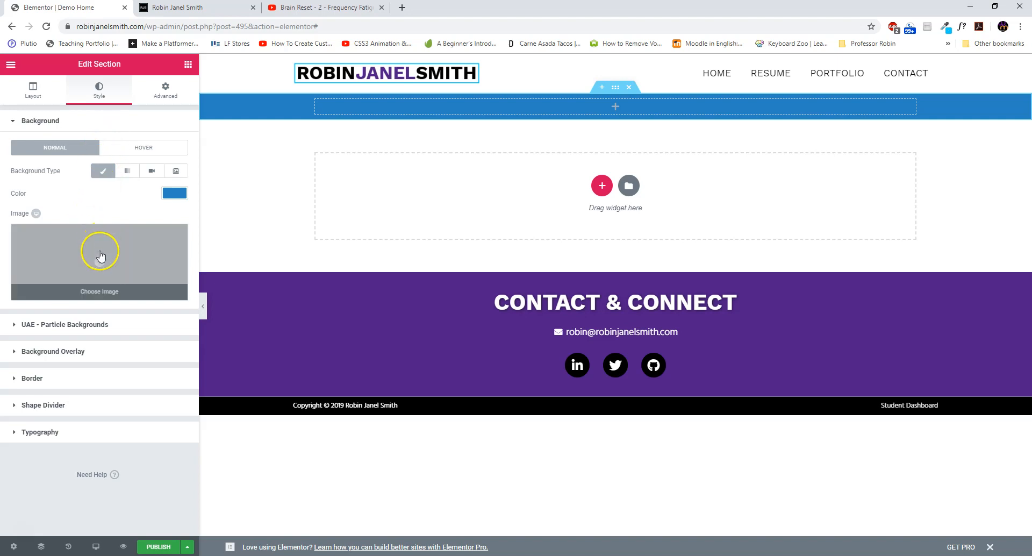
pyautogui.click(100, 256)
pyautogui.click(79, 194)
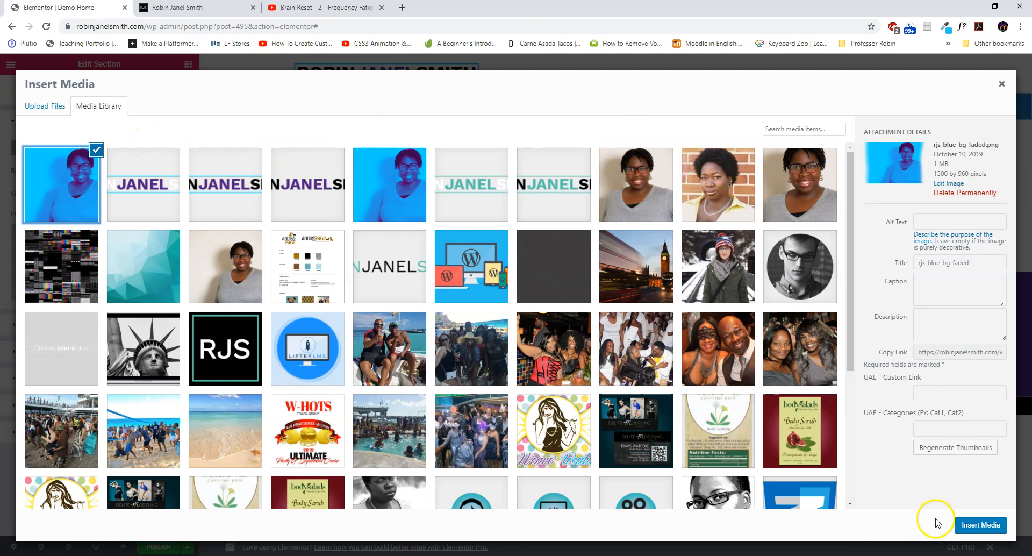
pyautogui.click(963, 531)
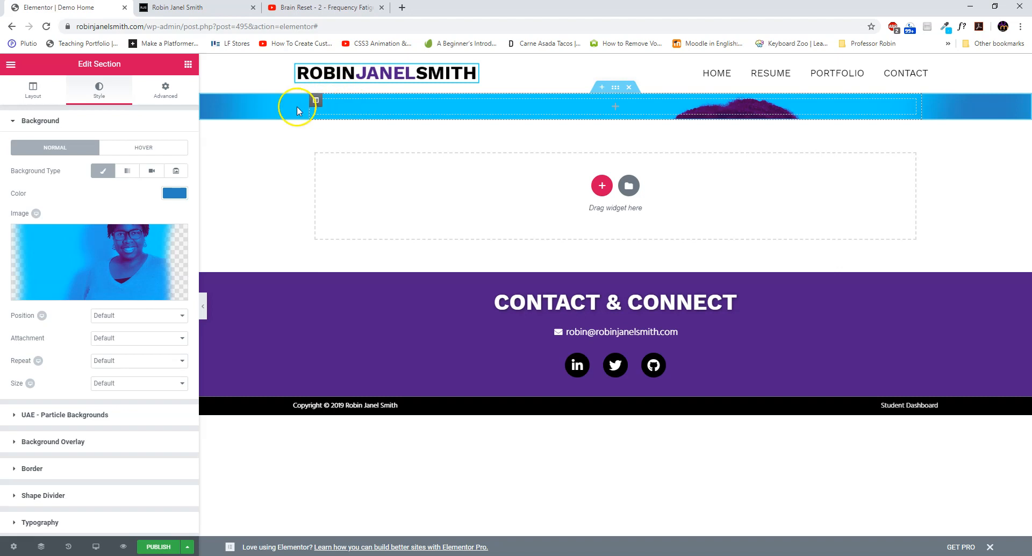
# Step: Add a Heading widget to the banner section and place a Text Editor widget below it
pyautogui.click(187, 66)
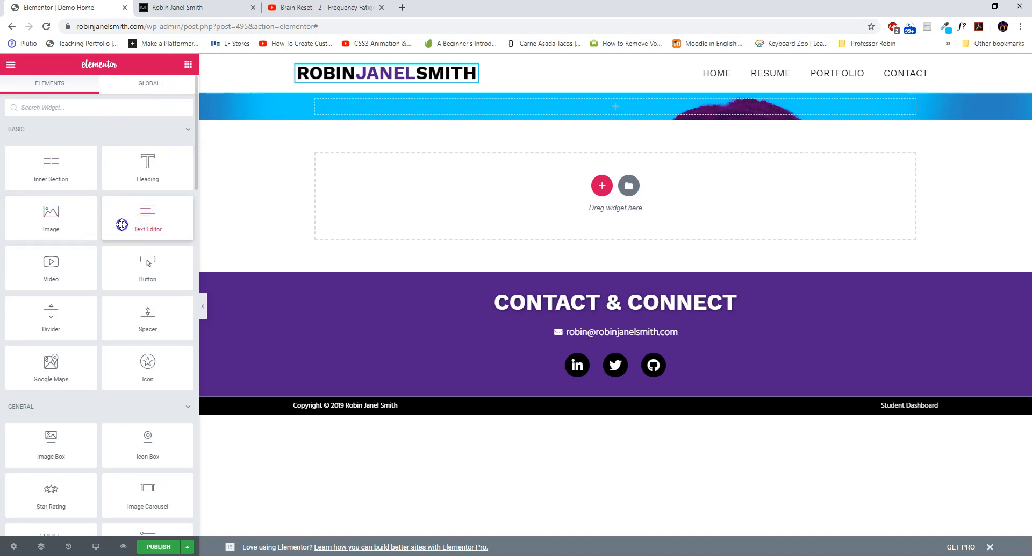
pyautogui.moveTo(120, 182); pyautogui.dragTo(492, 107)
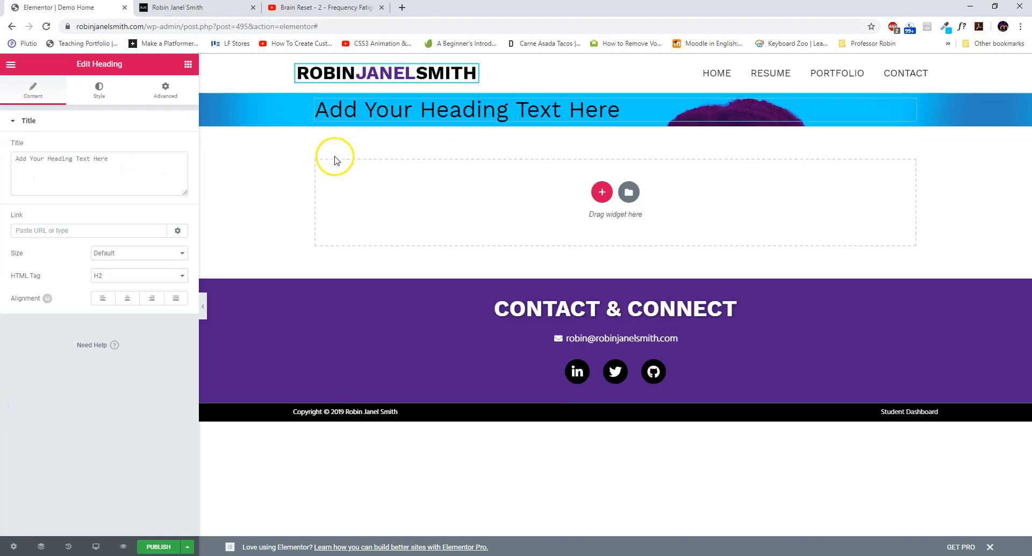
pyautogui.click(188, 64)
pyautogui.moveTo(147, 214); pyautogui.dragTo(426, 121)
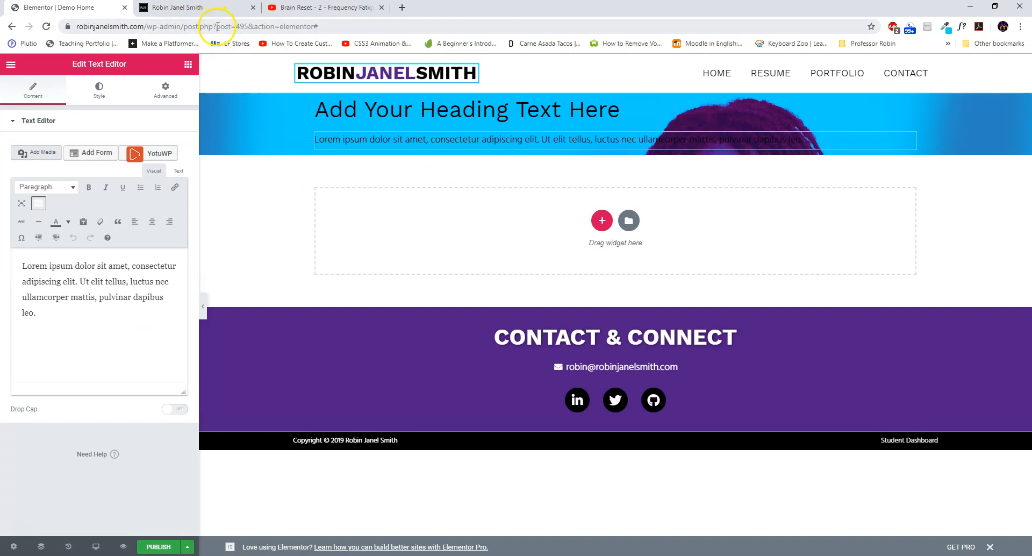
# Step: Copy the three introduction paragraphs below the banner heading on the live home page
pyautogui.click(209, 9)
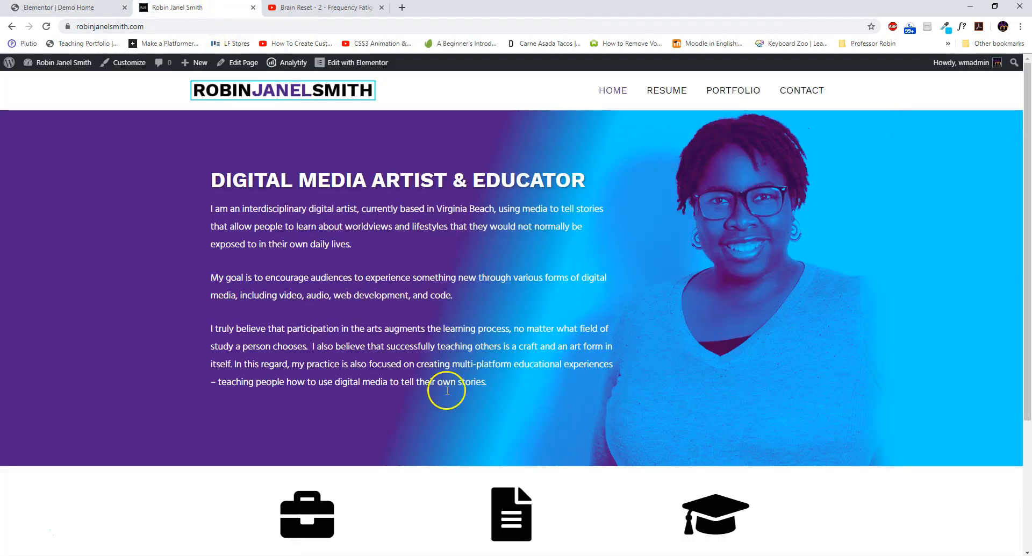
pyautogui.moveTo(377, 366); pyautogui.dragTo(217, 209)
pyautogui.hotkey('ctrl', 'c')
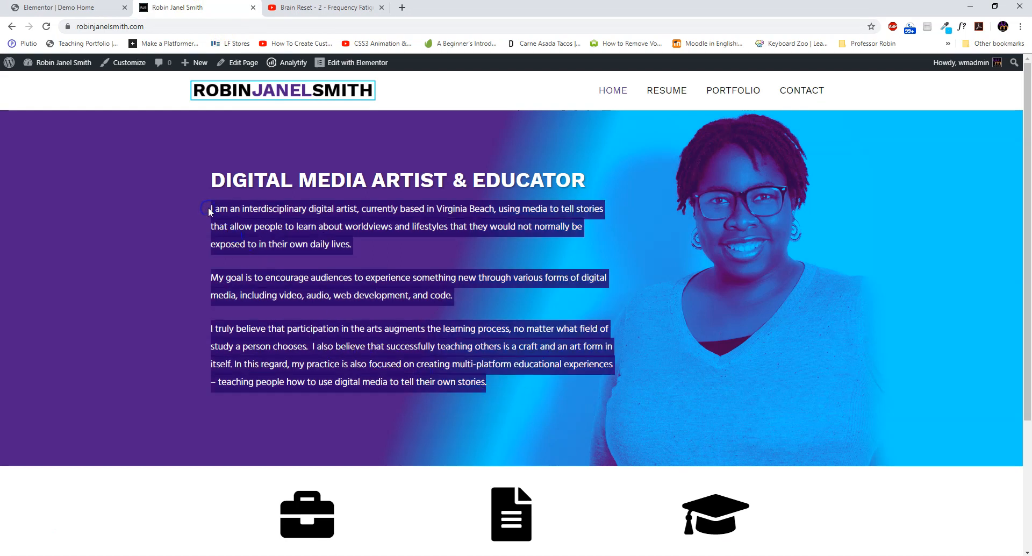
# Step: Replace the Text Editor widget's placeholder text with the copied introduction paragraphs as plain text and check its text view
pyautogui.click(105, 8)
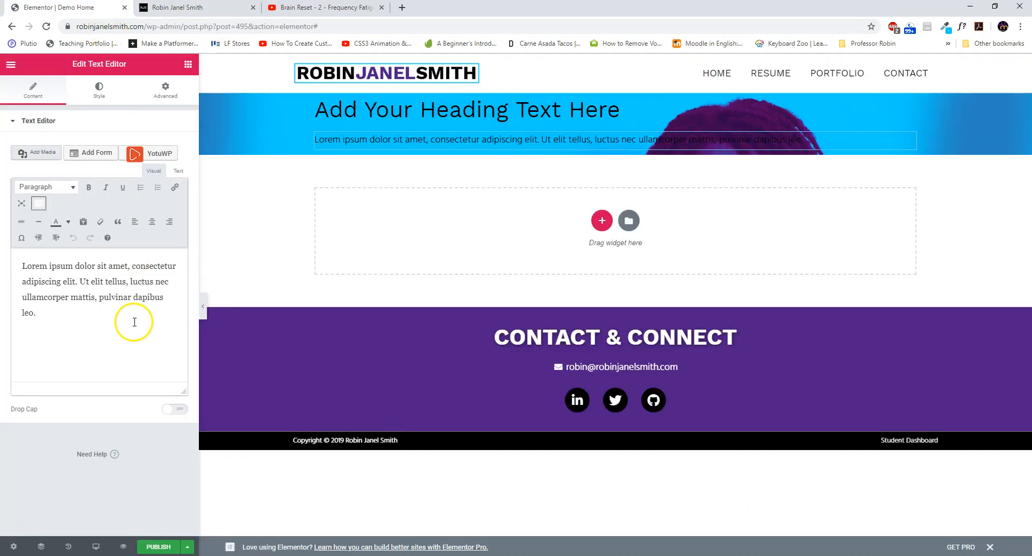
pyautogui.hotkey('ctrl', 'a')
pyautogui.press('BackSpace')
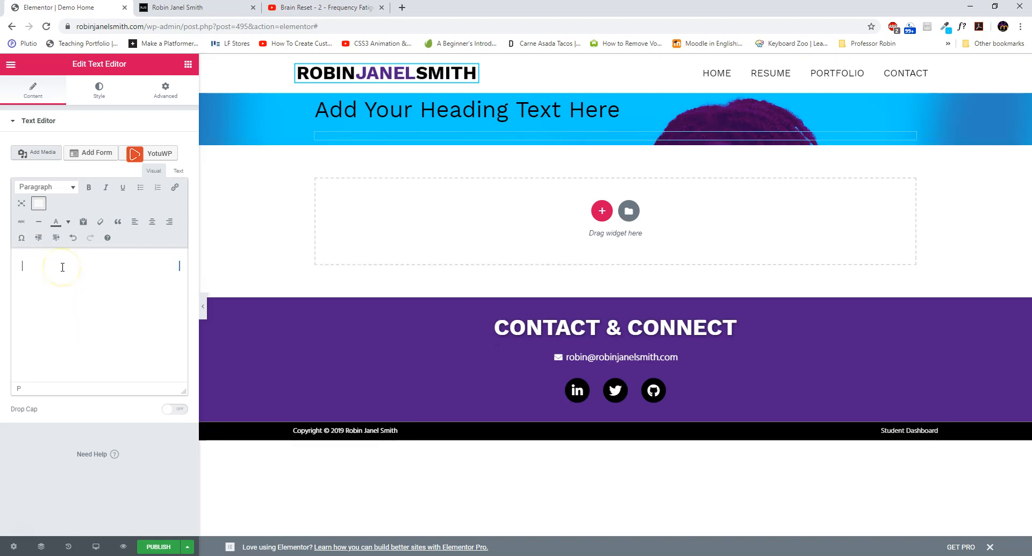
pyautogui.rightClick(30, 270)
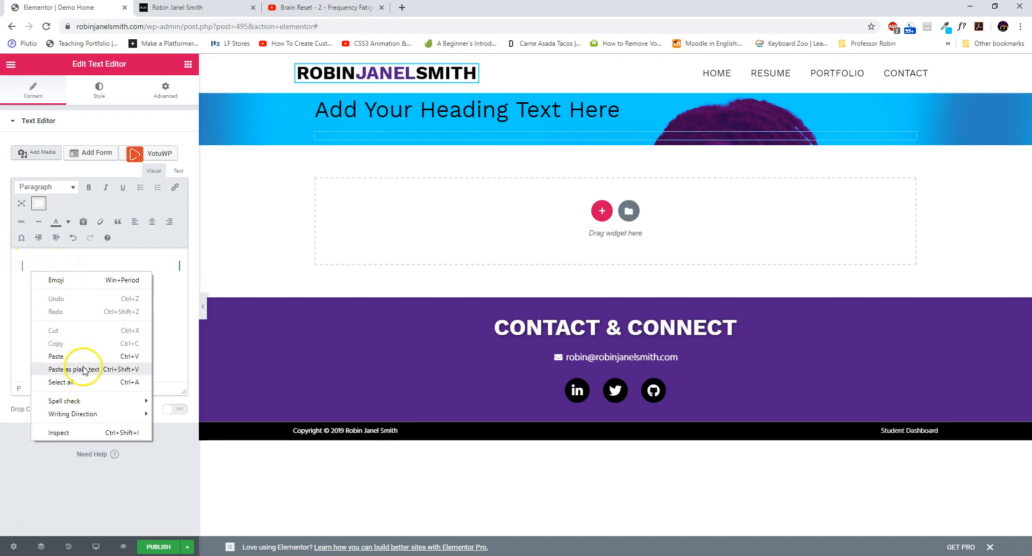
pyautogui.click(83, 369)
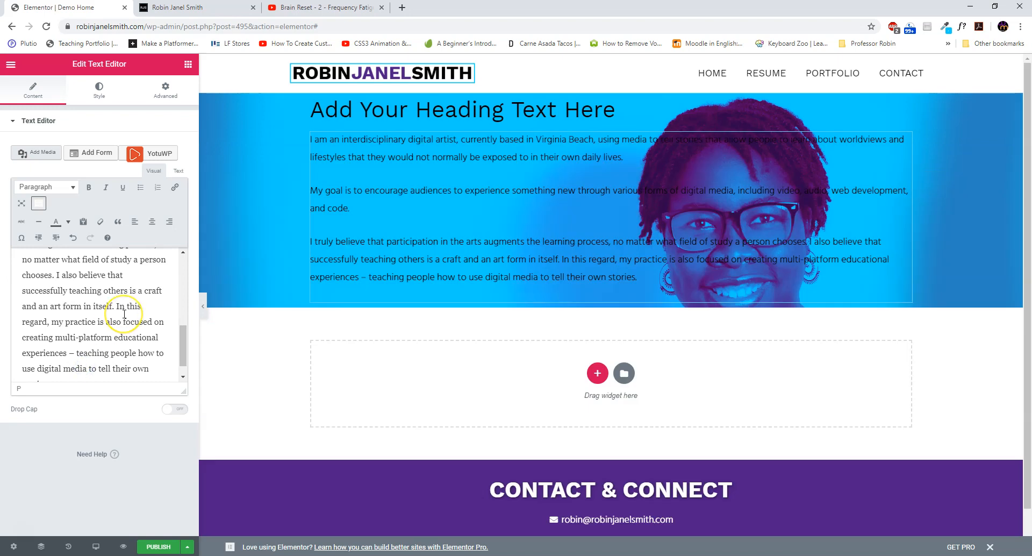
pyautogui.scroll(6, 125, 314)
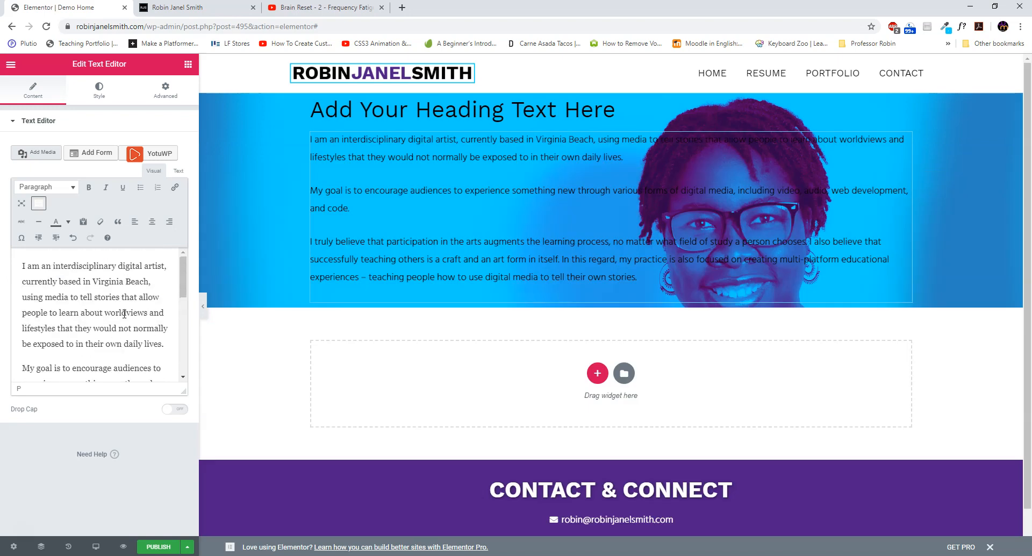
pyautogui.click(178, 171)
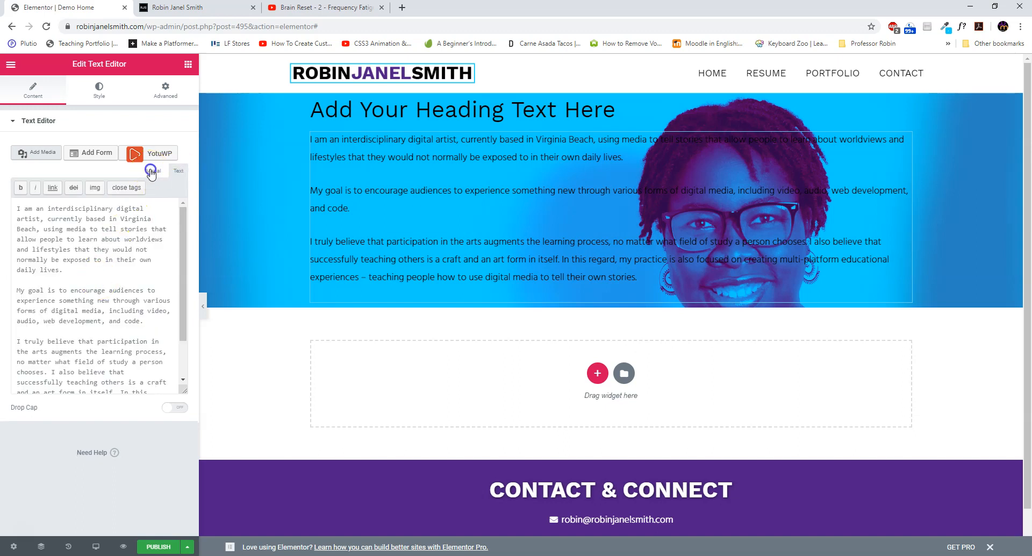
pyautogui.click(153, 171)
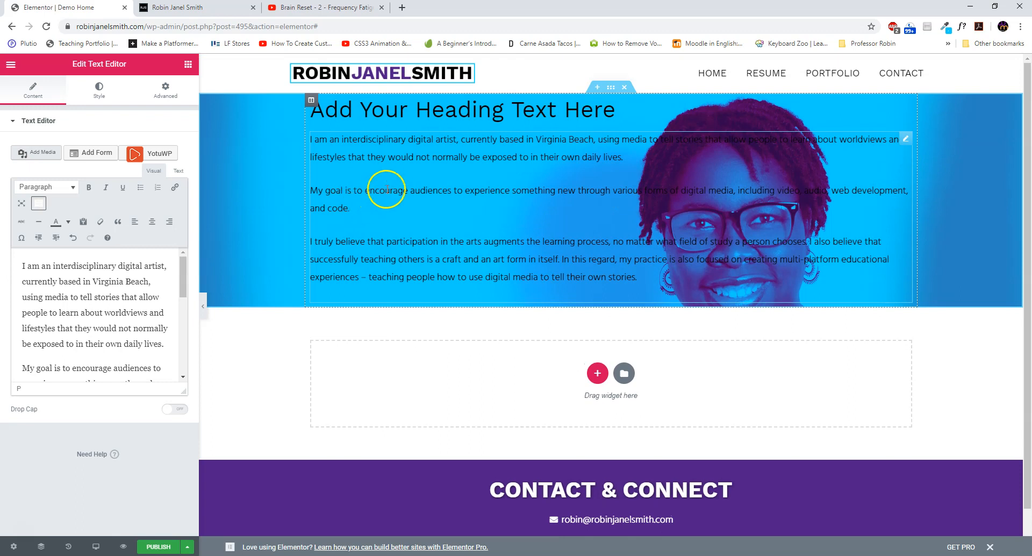
# Step: Set the banner heading's title to "Digital Media Artist & Educator"
pyautogui.click(361, 107)
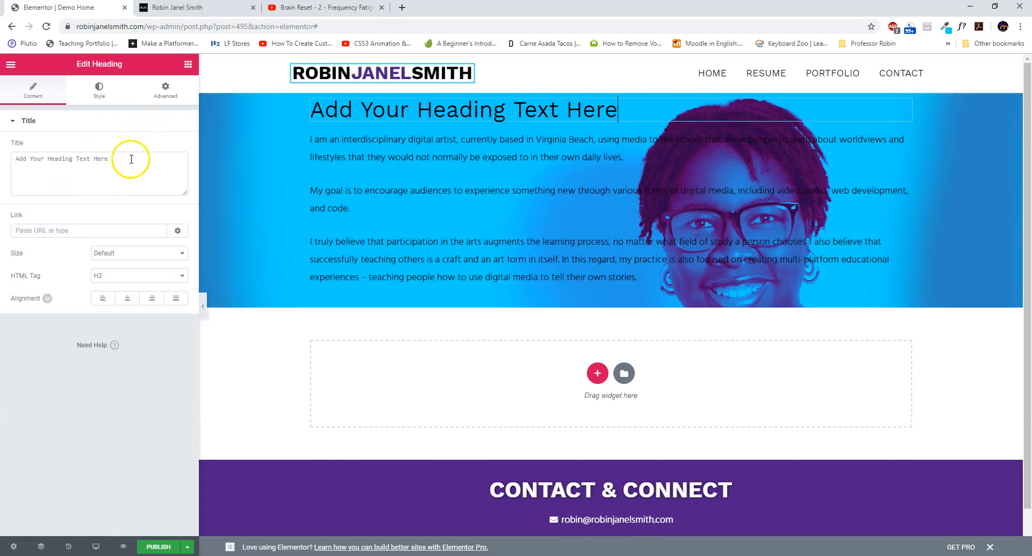
pyautogui.moveTo(131, 157); pyautogui.dragTo(14, 158)
pyautogui.write('Digital Media Artist & Educator')
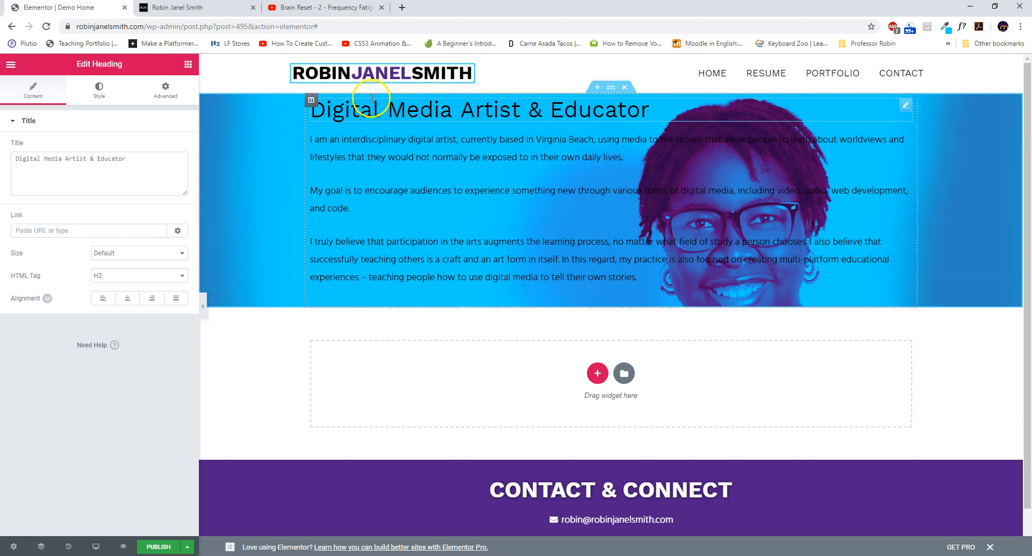
# Step: Add a second column beside the banner's text column and narrow the new column to 41.93%
pyautogui.rightClick(312, 101)
pyautogui.click(343, 154)
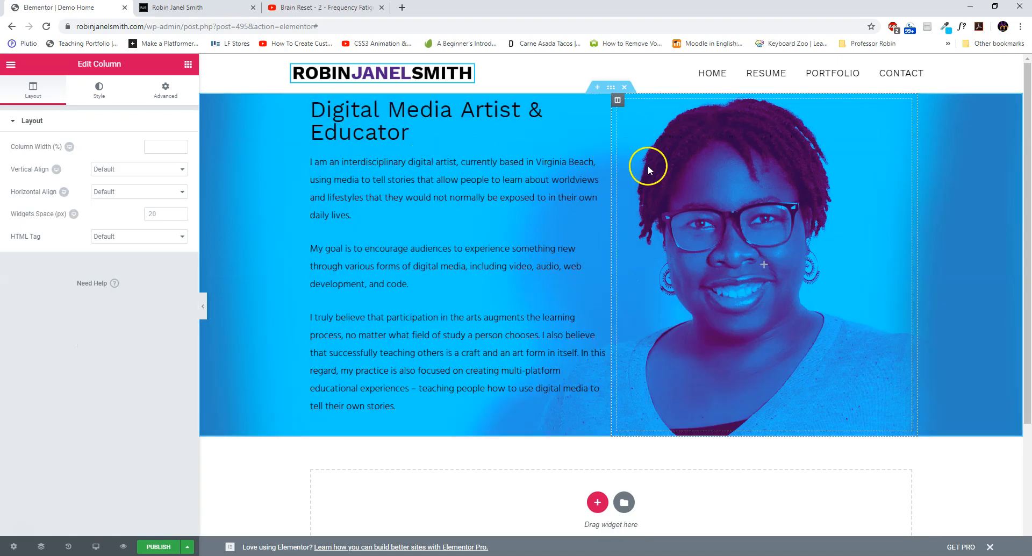
pyautogui.moveTo(612, 161); pyautogui.dragTo(661, 161)
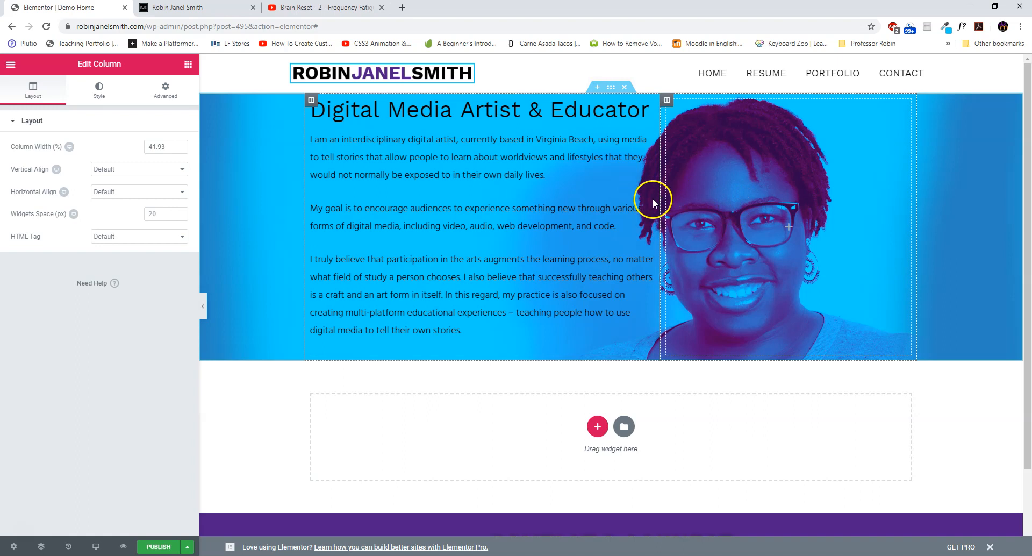
# Step: Open the banner section's background settings and try the Top Center, Center Center and Top Left image positions
pyautogui.click(613, 87)
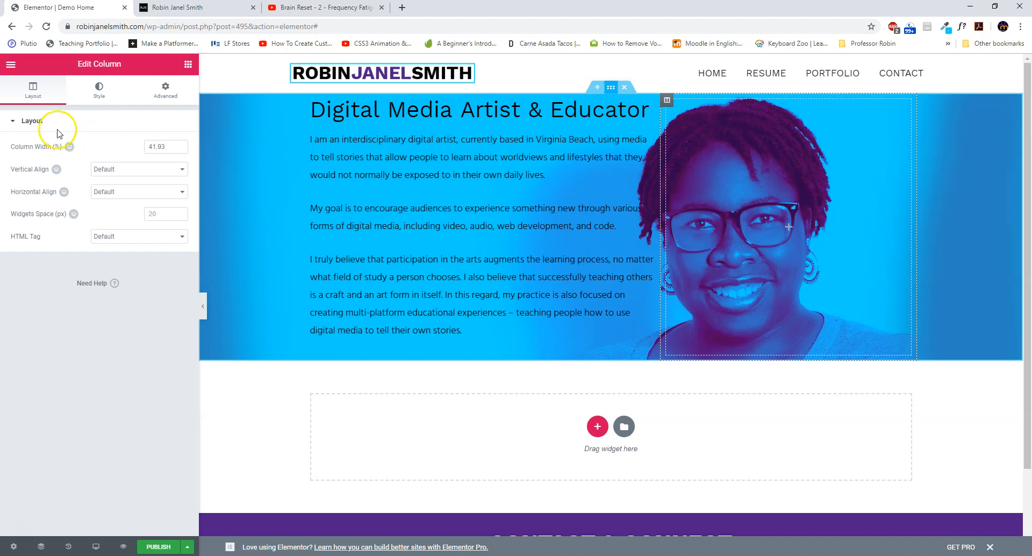
pyautogui.click(288, 103)
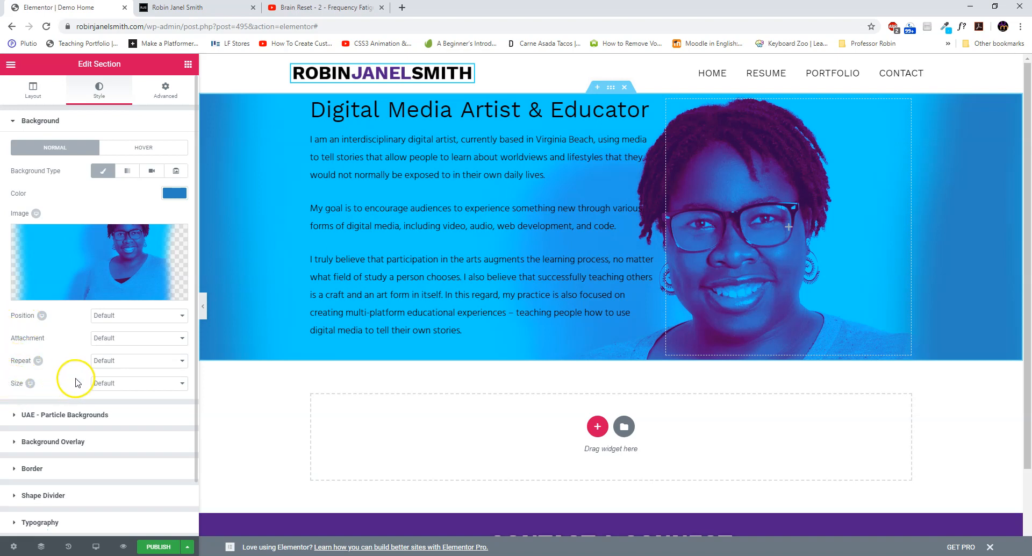
pyautogui.click(111, 382)
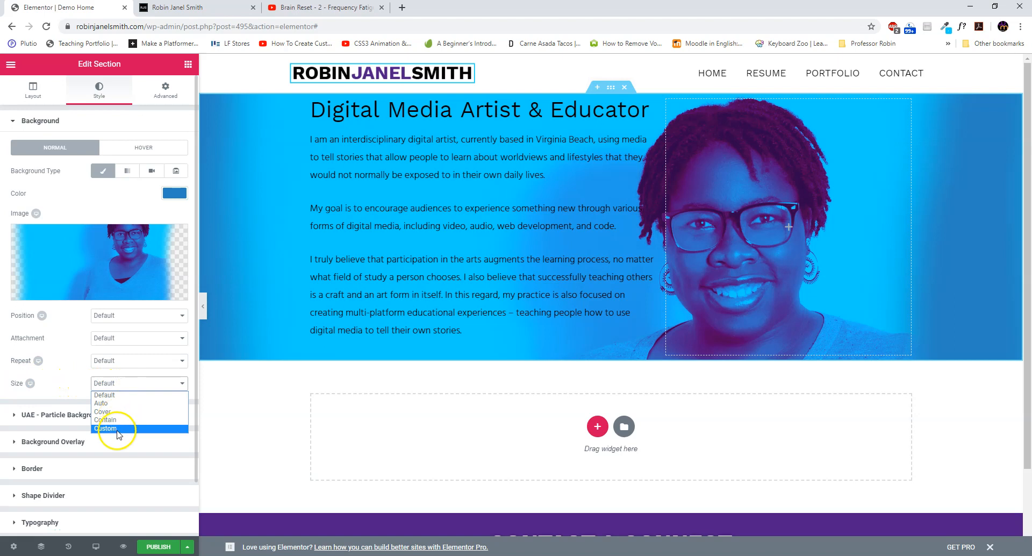
pyautogui.click(118, 317)
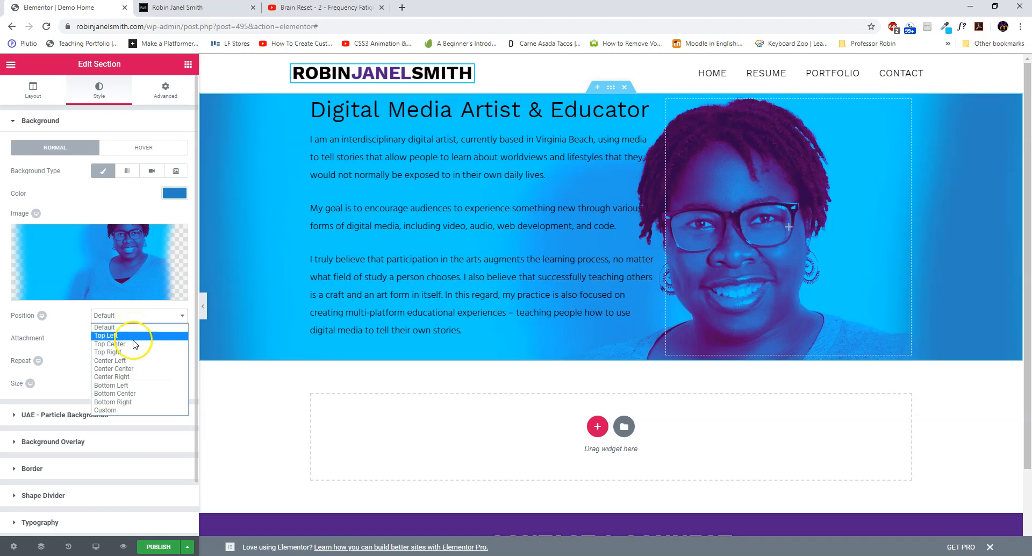
pyautogui.click(135, 343)
pyautogui.click(128, 315)
pyautogui.click(131, 369)
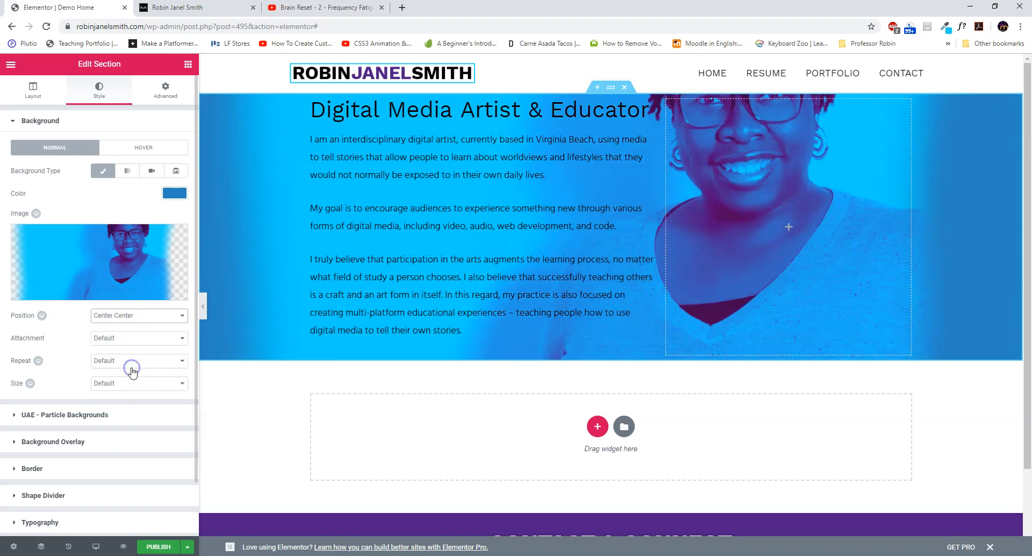
pyautogui.click(124, 315)
pyautogui.click(120, 335)
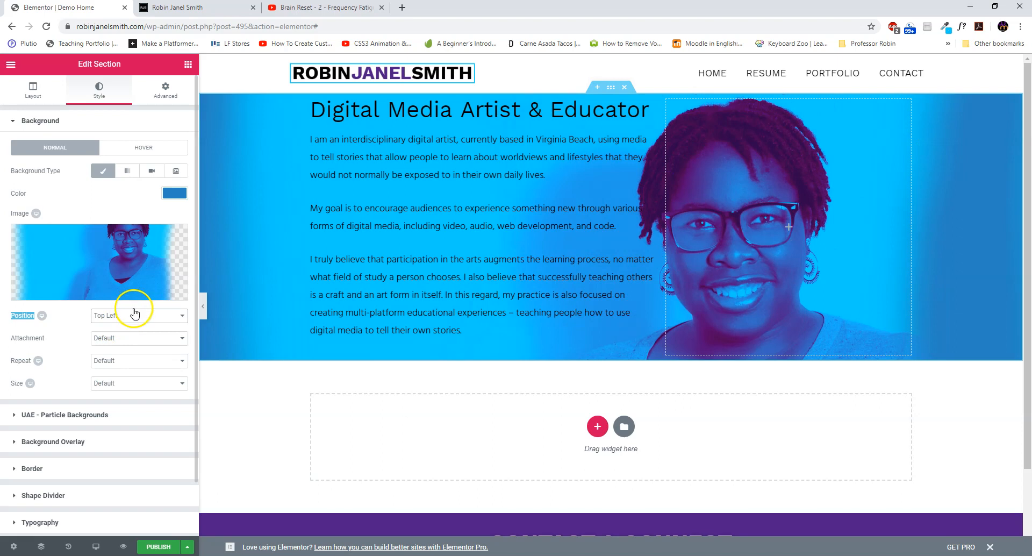
# Step: Try the Center Center and Bottom Center positions for the banner's background image
pyautogui.click(134, 315)
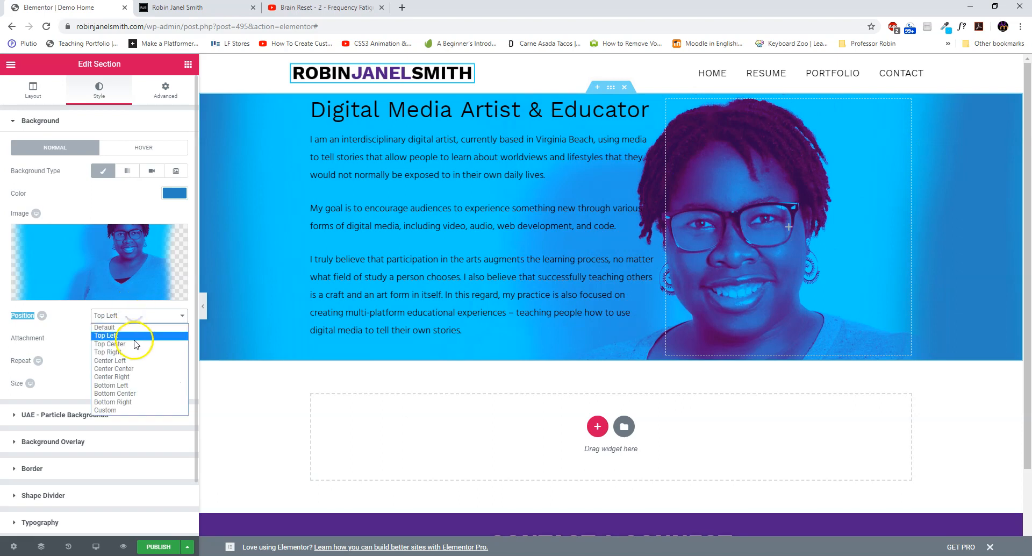
pyautogui.click(139, 369)
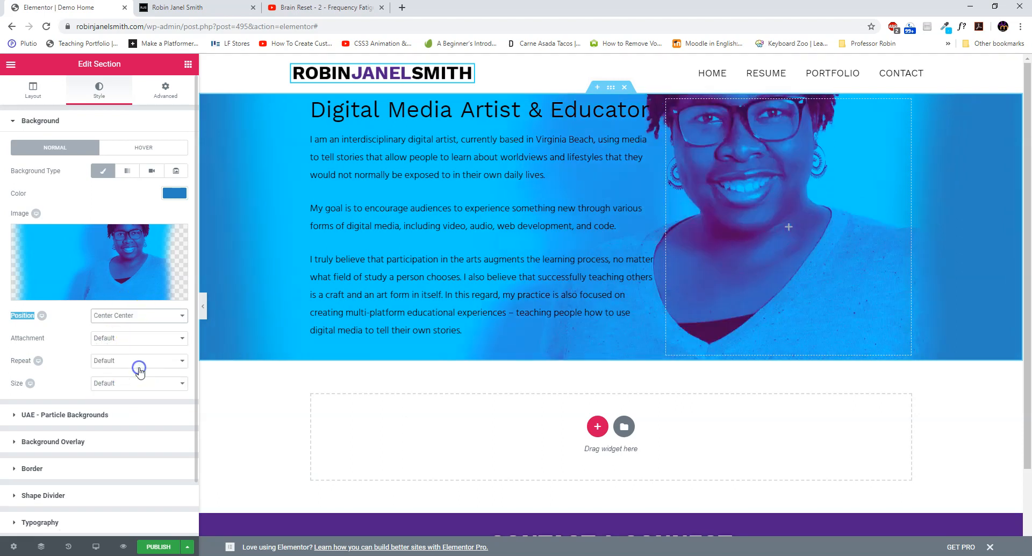
pyautogui.click(134, 315)
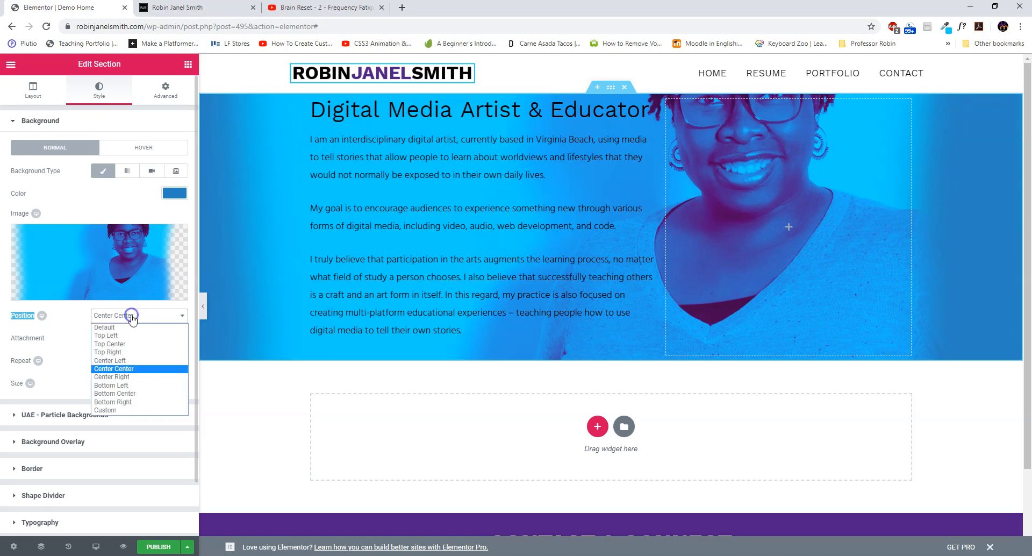
pyautogui.click(135, 393)
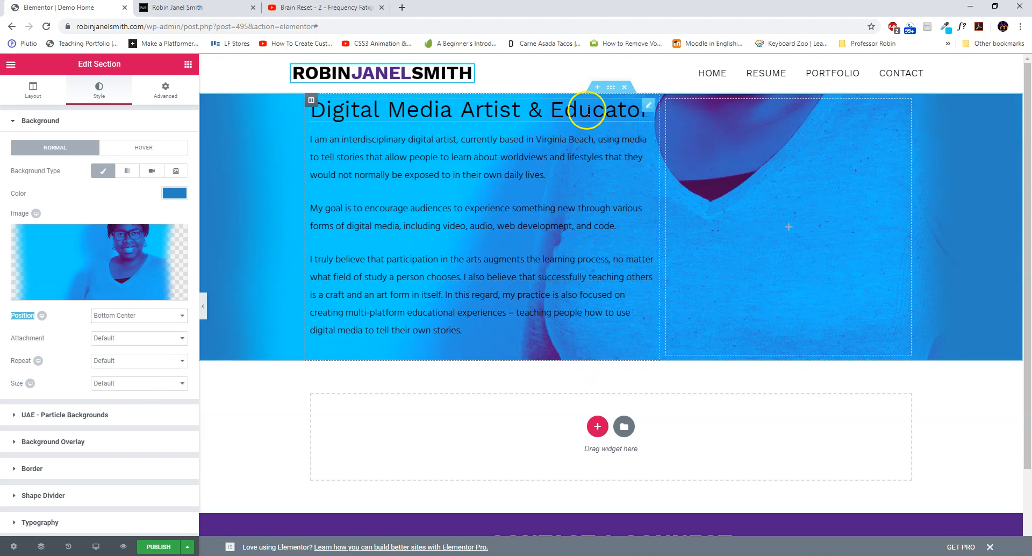
# Step: Set the banner background image's position to Top Center after trying Top Left once more
pyautogui.click(113, 321)
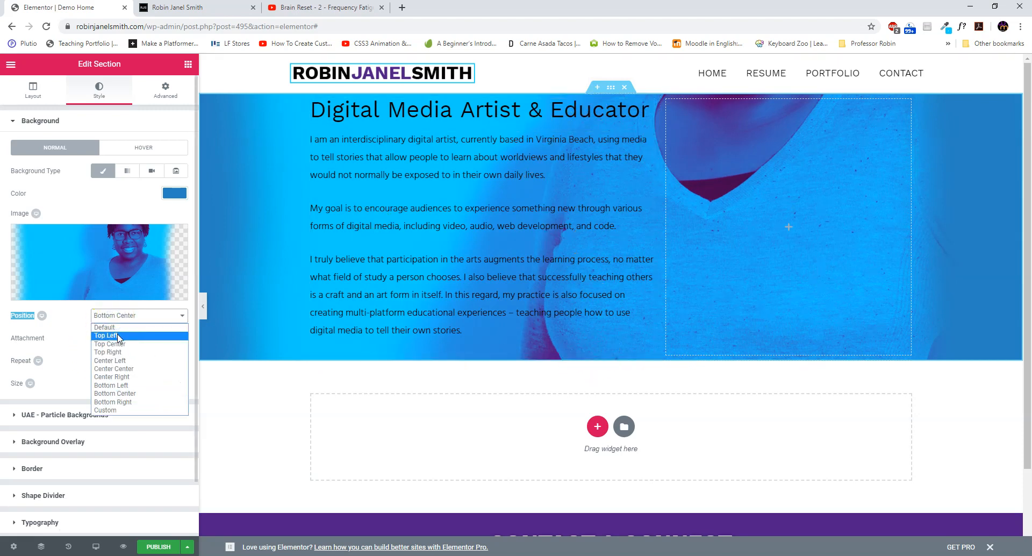
pyautogui.click(119, 335)
pyautogui.click(129, 316)
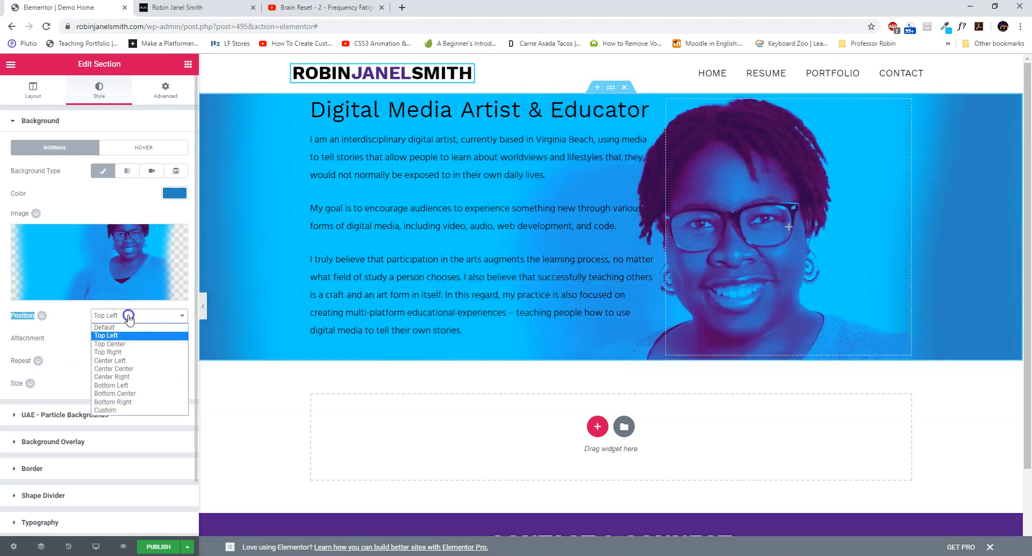
pyautogui.click(131, 344)
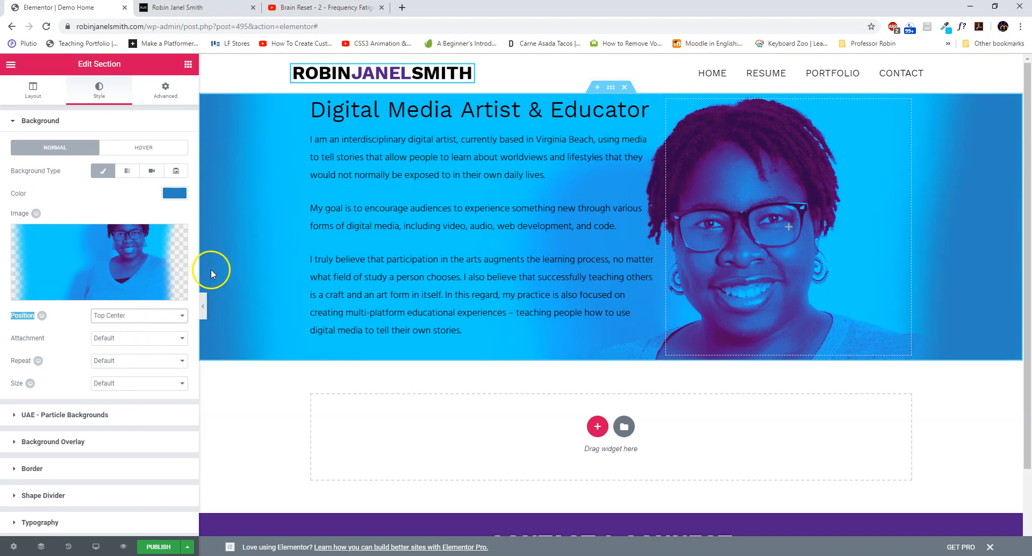
# Step: Try the Scroll attachment for the banner's background image and check how it moves with the page
pyautogui.click(127, 339)
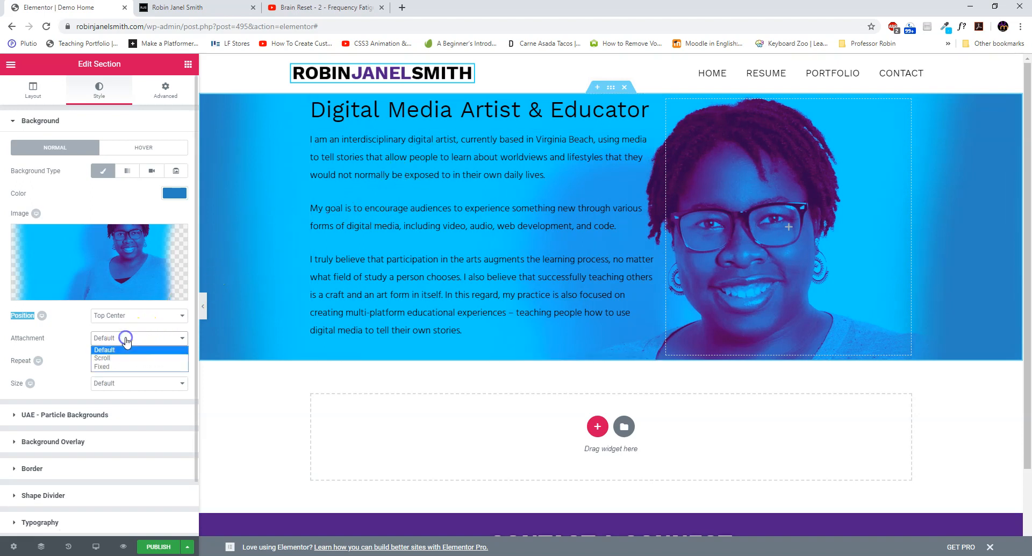
pyautogui.click(123, 359)
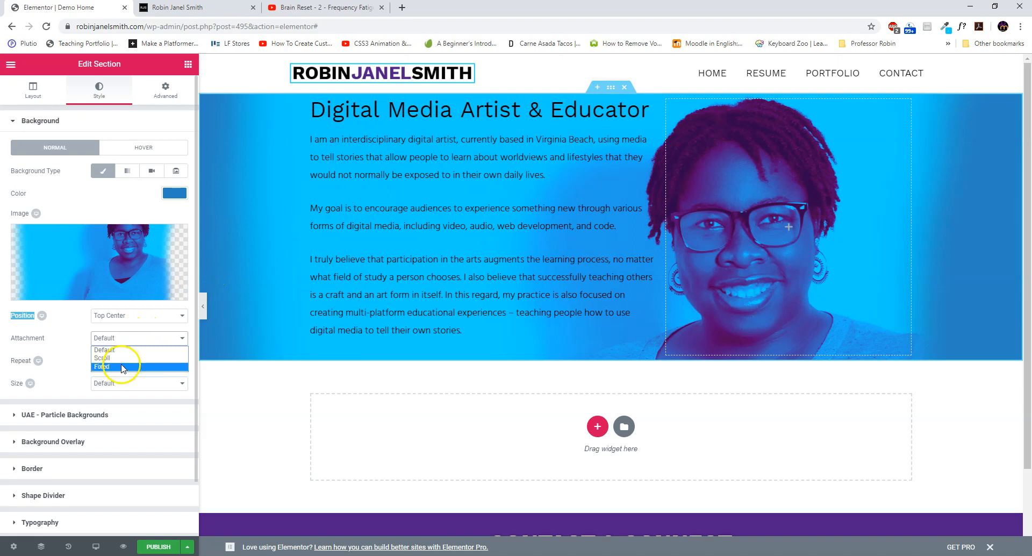
pyautogui.scroll(-3, 399, 325)
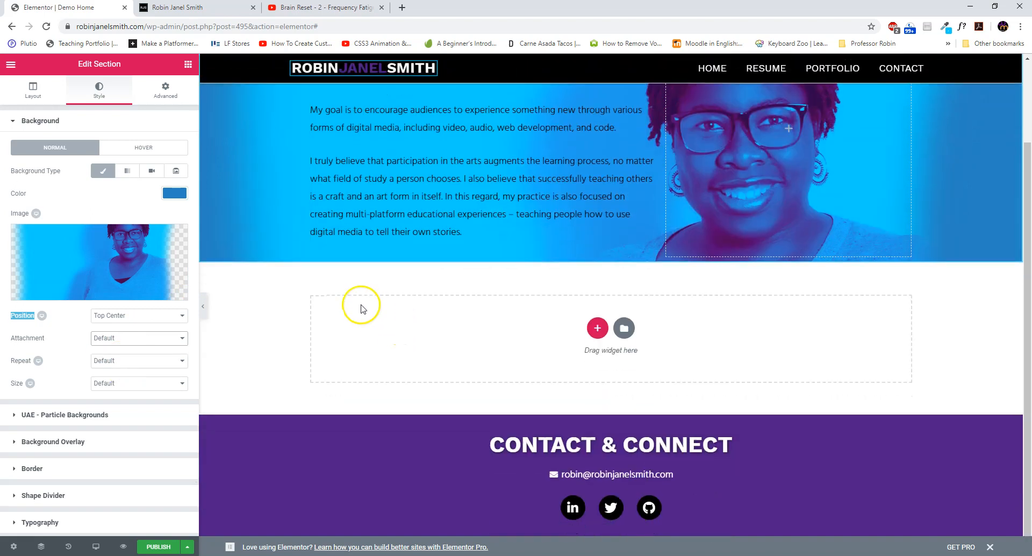
pyautogui.scroll(3, 361, 306)
pyautogui.click(131, 342)
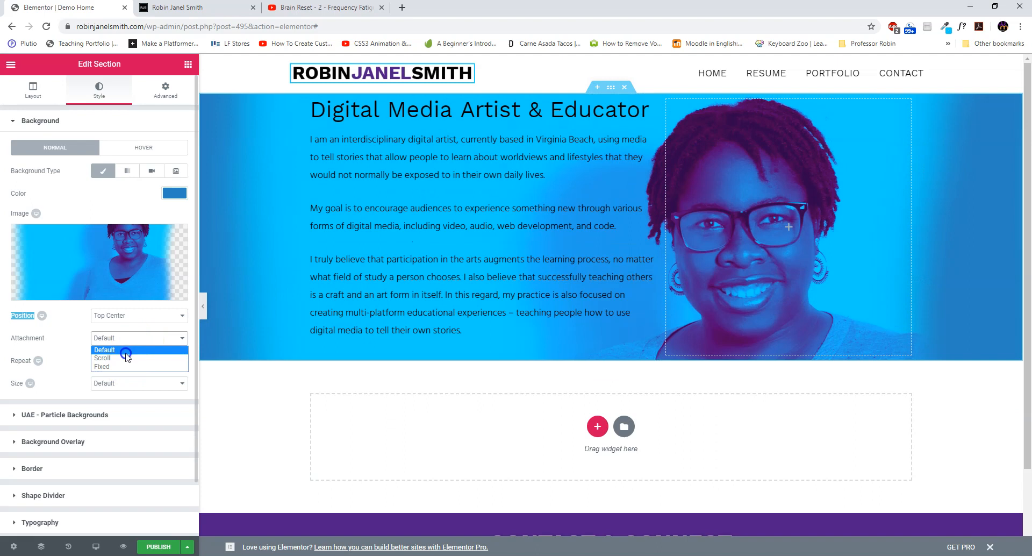
pyautogui.click(125, 358)
pyautogui.scroll(-3, 442, 267)
pyautogui.scroll(3, 438, 265)
pyautogui.scroll(-2, 445, 260)
pyautogui.scroll(2, 445, 260)
pyautogui.scroll(-2, 461, 272)
pyautogui.scroll(2, 459, 276)
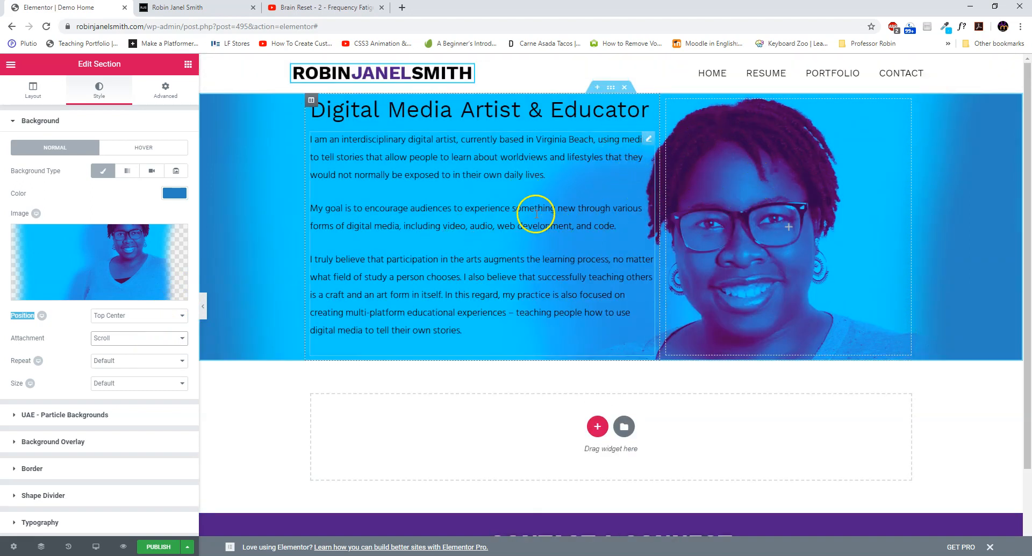
pyautogui.scroll(-1, 430, 221)
# Step: Try the Fixed attachment for the banner's background image and check how it behaves as the page moves
pyautogui.click(154, 338)
pyautogui.click(142, 364)
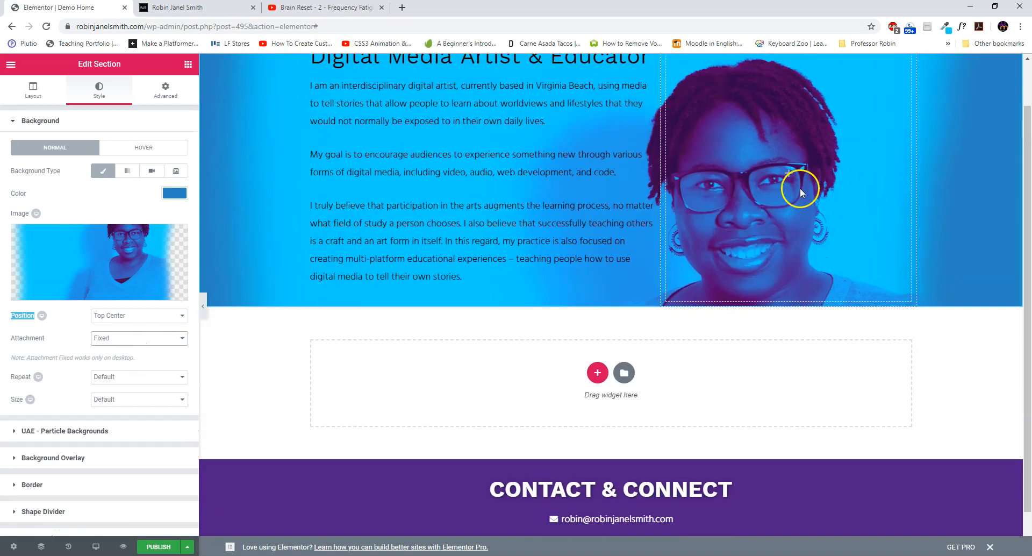
pyautogui.scroll(1, 749, 190)
pyautogui.scroll(-2, 750, 191)
pyautogui.scroll(2, 750, 191)
pyautogui.scroll(-1, 749, 191)
pyautogui.scroll(-2, 749, 191)
pyautogui.scroll(2, 749, 191)
pyautogui.scroll(-1, 749, 192)
pyautogui.scroll(1, 720, 193)
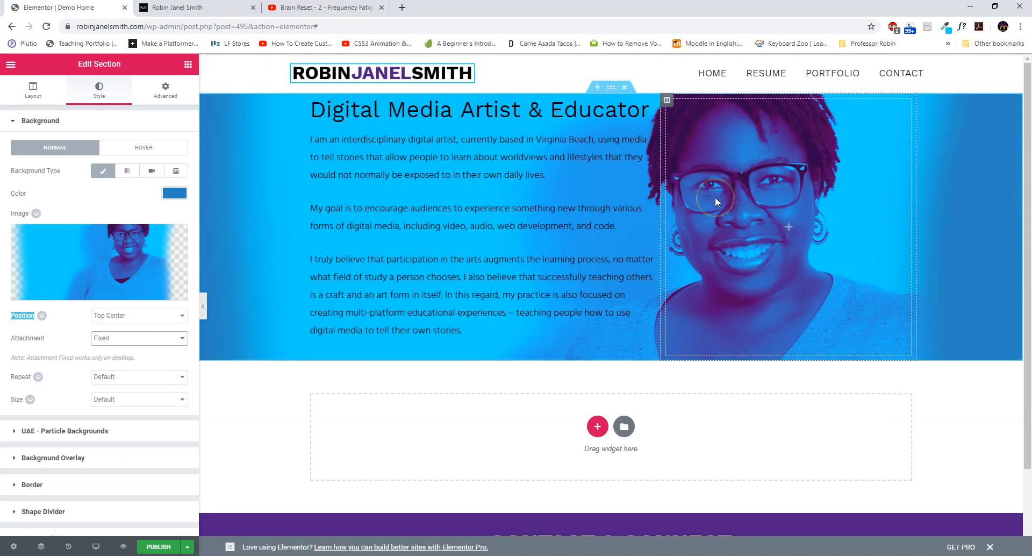
pyautogui.scroll(-3, 698, 199)
pyautogui.scroll(2, 698, 199)
pyautogui.scroll(-1, 698, 199)
pyautogui.scroll(2, 698, 203)
# Step: Switch the background image's attachment to Scroll and restore it to Default
pyautogui.click(105, 337)
pyautogui.click(103, 358)
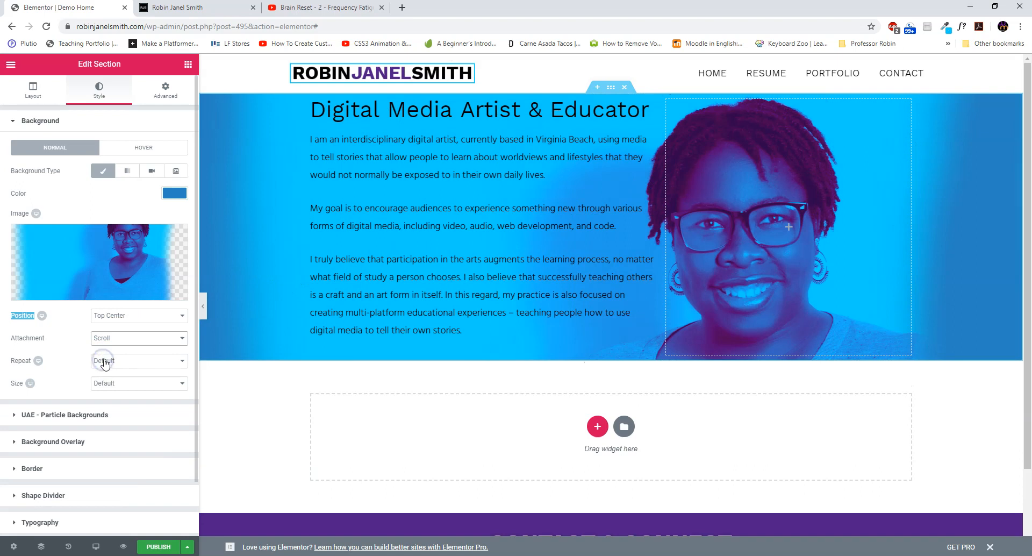
pyautogui.click(113, 337)
pyautogui.click(104, 349)
# Step: Set the repeat of the banner's background image to No-repeat
pyautogui.click(112, 362)
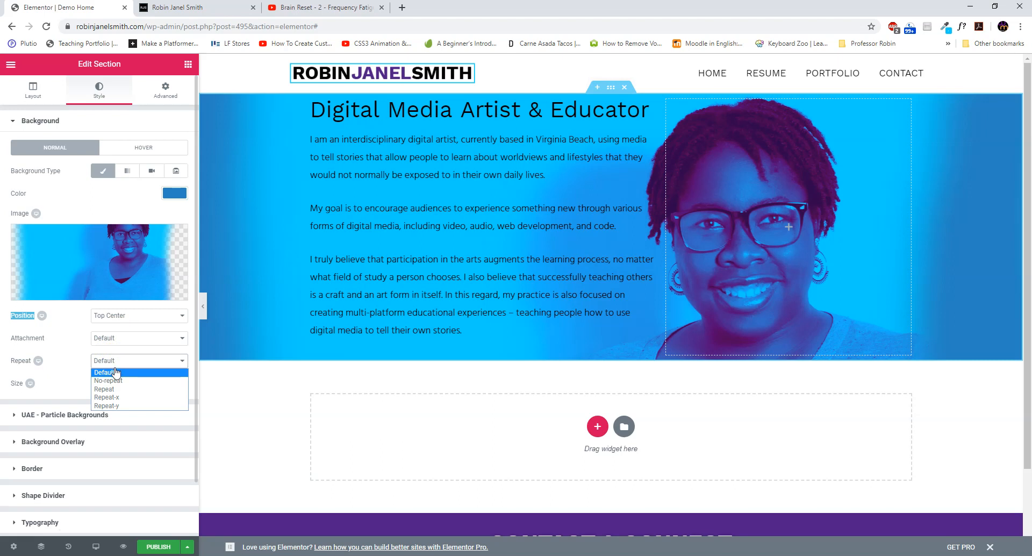
pyautogui.click(124, 390)
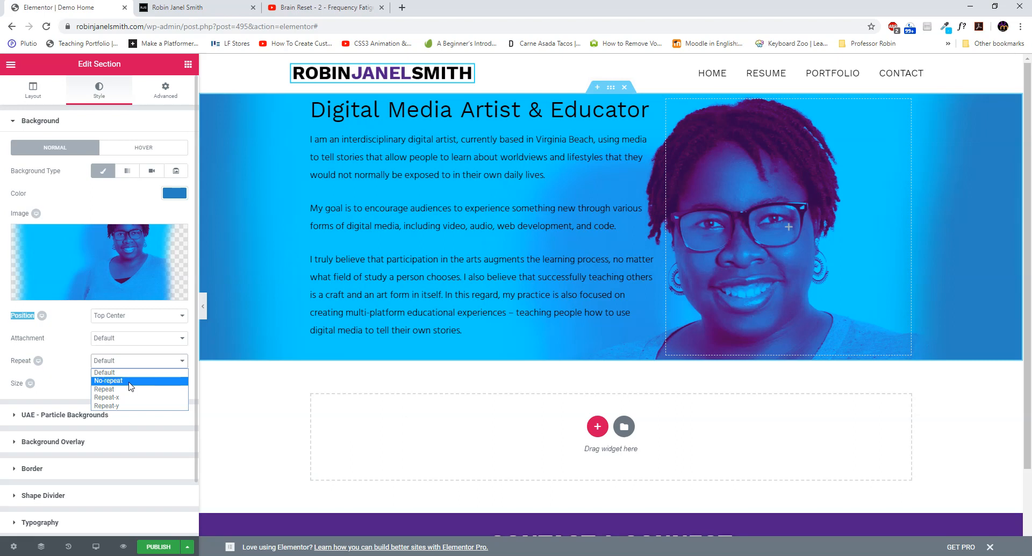
pyautogui.click(129, 382)
# Step: Try the Repeat-x, Repeat and Repeat-y options for the banner's background image and return it to No-repeat
pyautogui.click(135, 360)
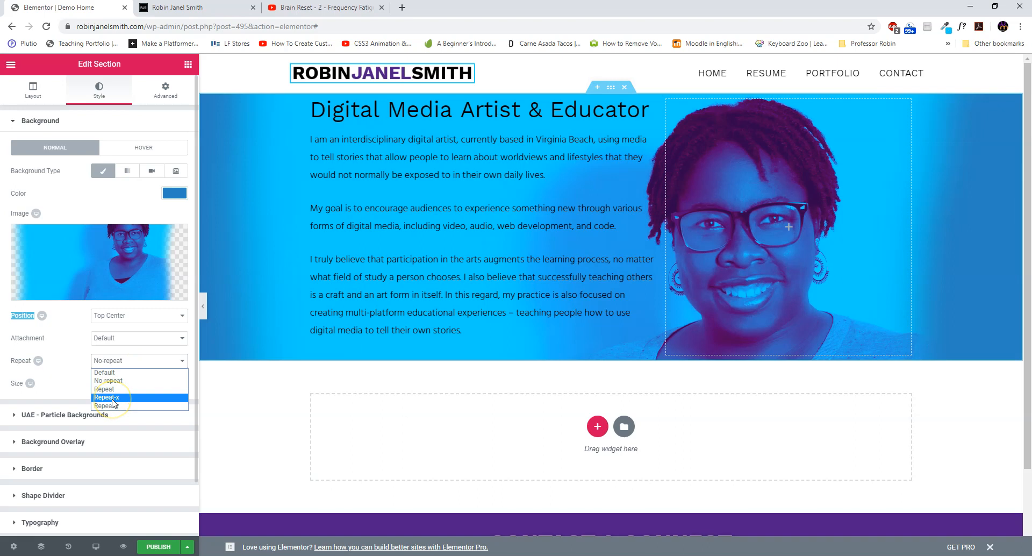
pyautogui.click(113, 399)
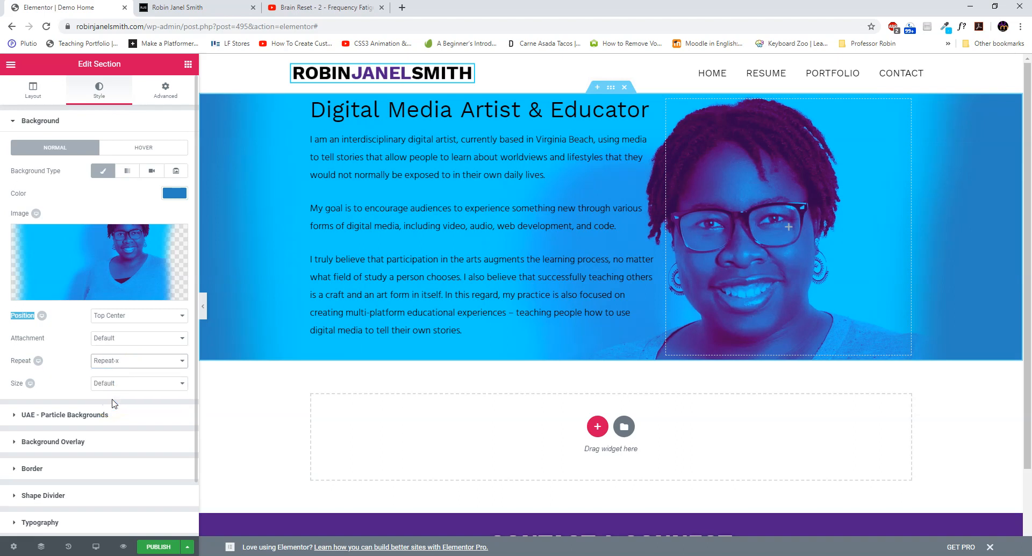
pyautogui.click(136, 361)
pyautogui.click(135, 391)
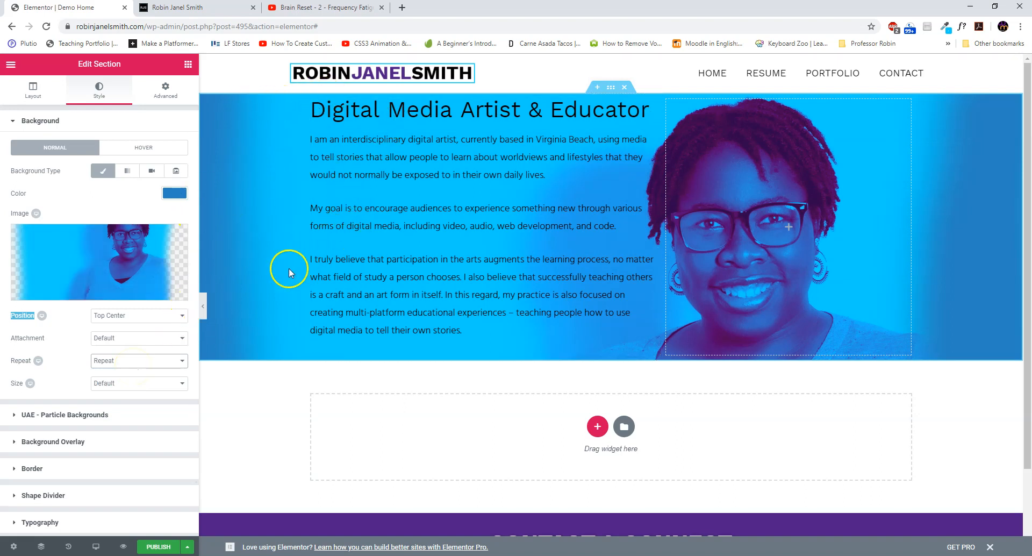
pyautogui.click(128, 361)
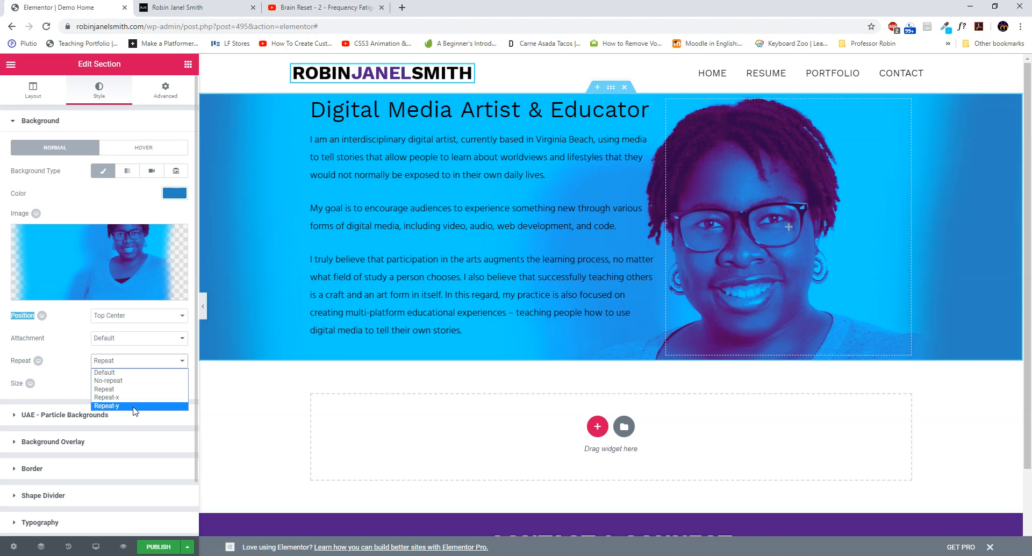
pyautogui.click(136, 397)
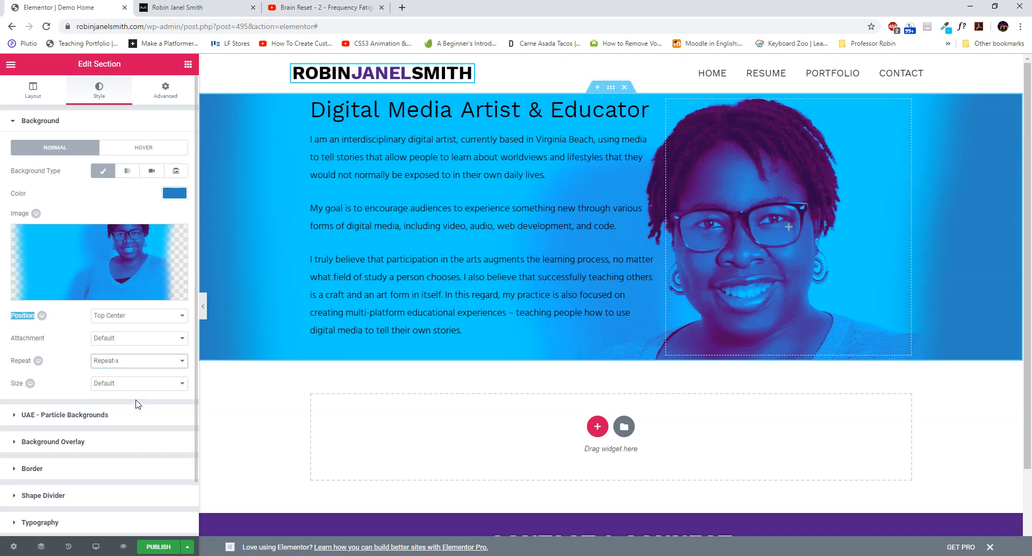
pyautogui.click(135, 358)
pyautogui.click(126, 406)
pyautogui.click(123, 361)
pyautogui.click(124, 380)
# Step: Set the size of the banner's background image to Cover
pyautogui.click(130, 381)
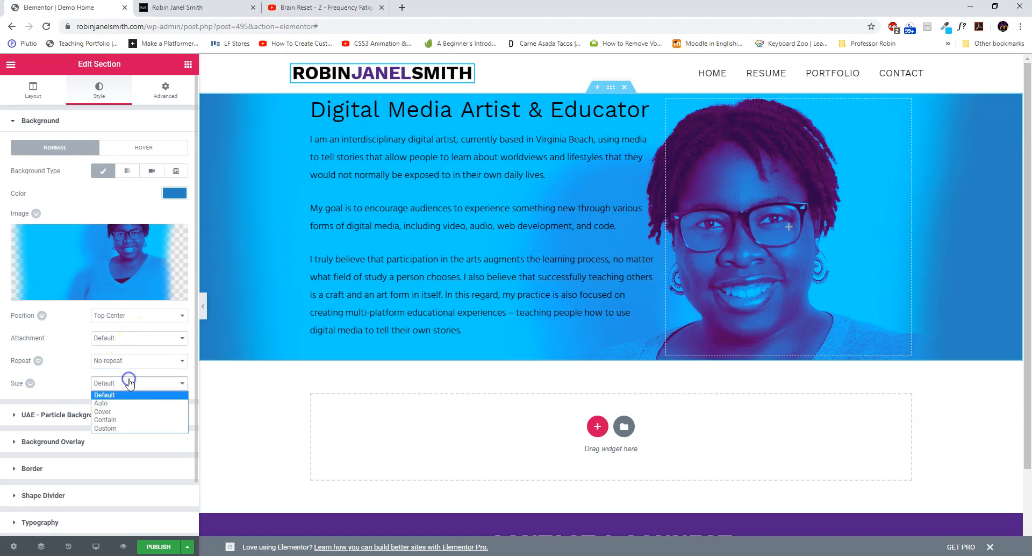
pyautogui.click(146, 413)
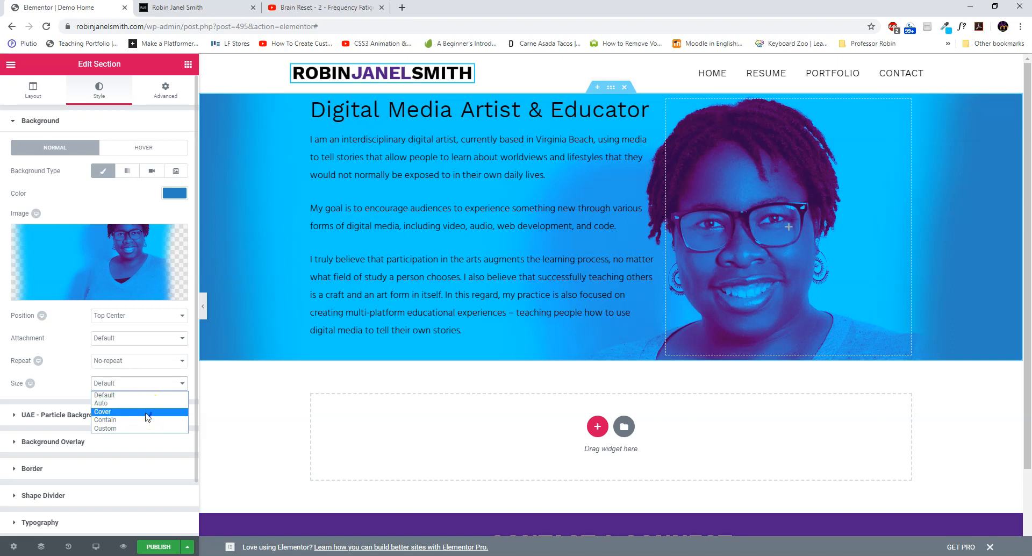
pyautogui.click(146, 413)
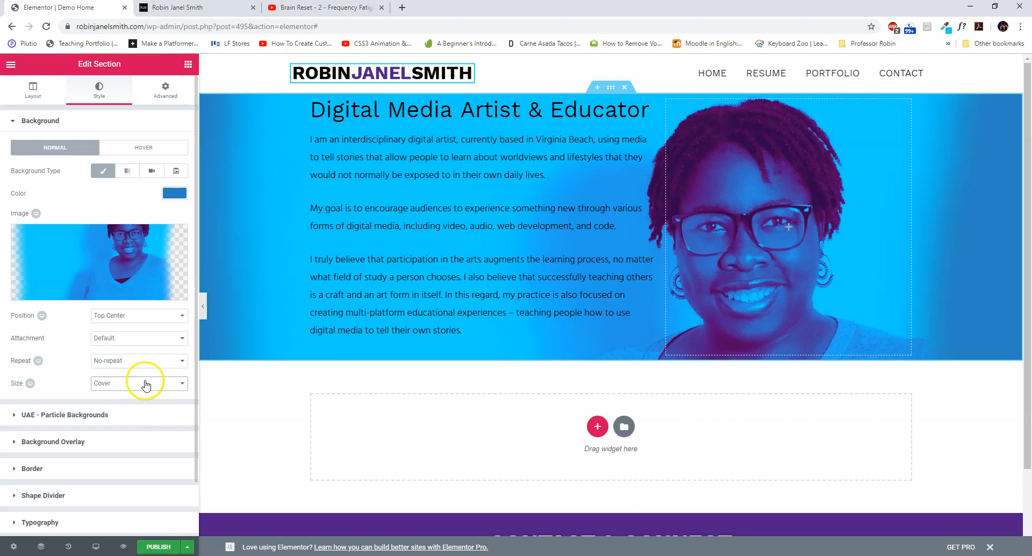
# Step: Try the Contain size for the banner's background image and return it to Cover
pyautogui.click(145, 382)
pyautogui.click(139, 420)
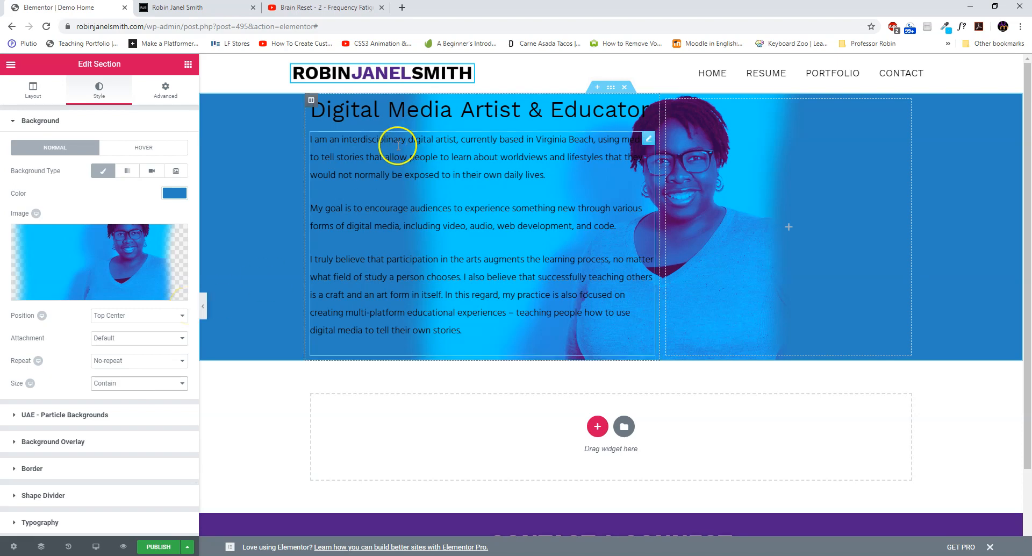
pyautogui.click(152, 363)
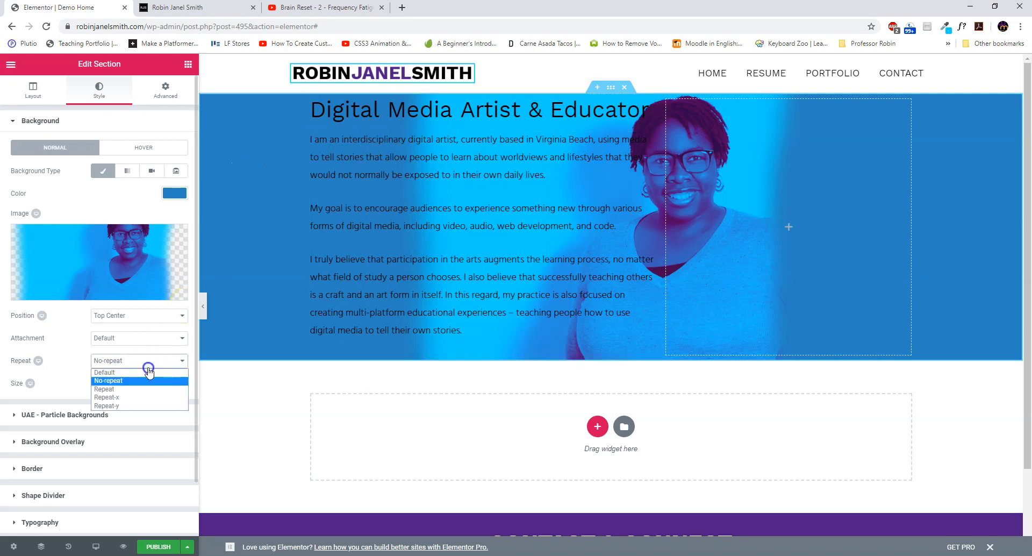
pyautogui.click(102, 388)
pyautogui.click(108, 385)
pyautogui.click(124, 415)
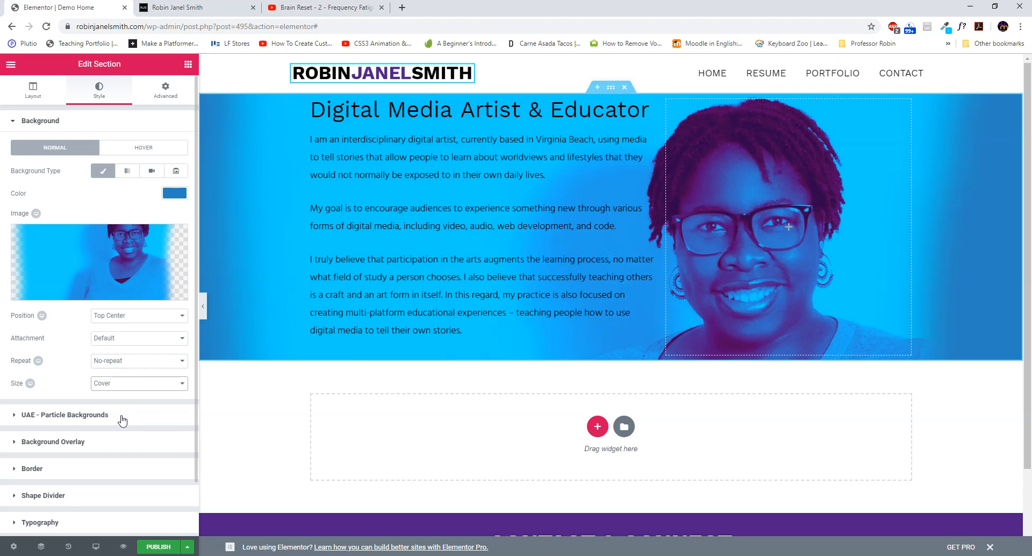
# Step: Switch the size of the banner's background image to Contain so the section's background color can be judged around it
pyautogui.scroll(-2, 635, 239)
pyautogui.scroll(2, 634, 243)
pyautogui.click(118, 388)
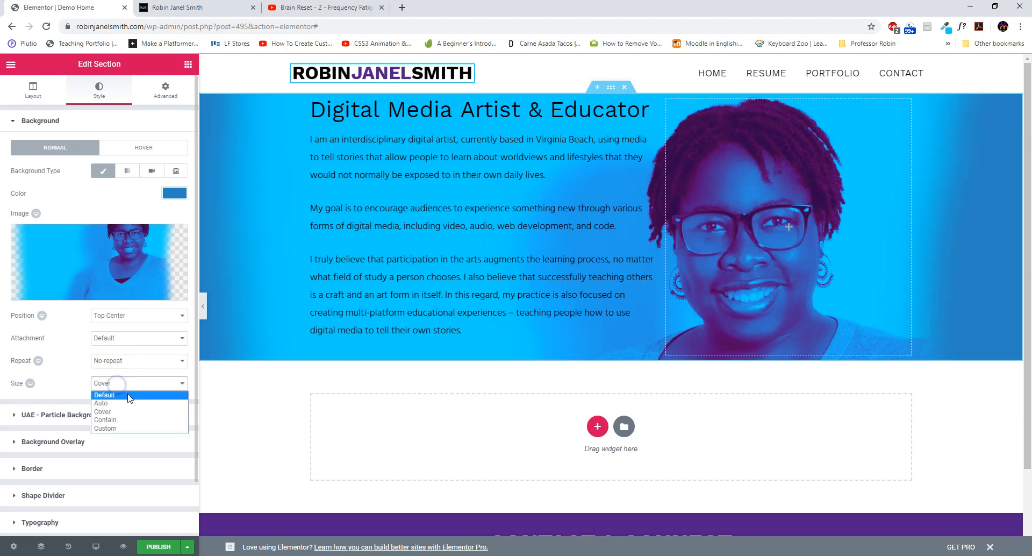
pyautogui.click(135, 420)
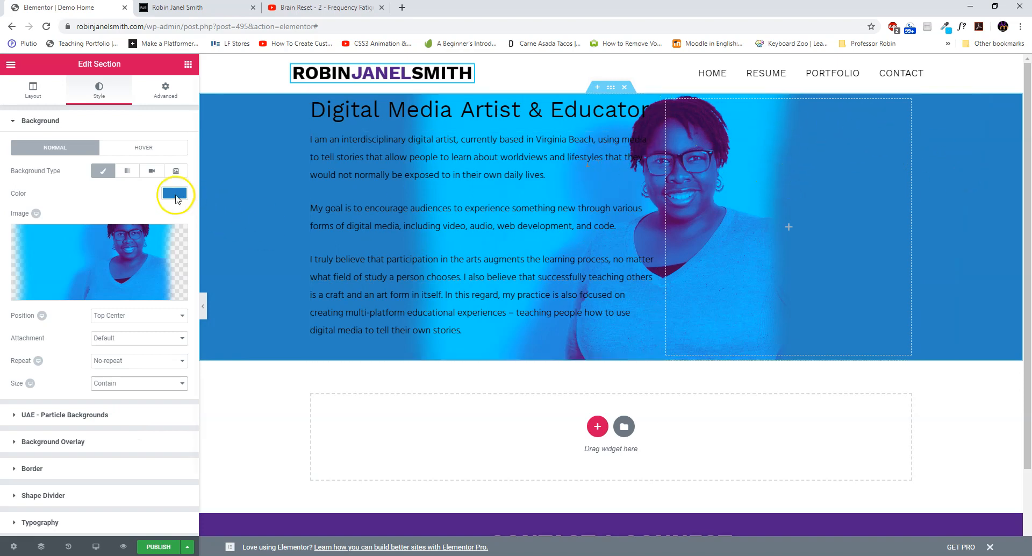
# Step: Clear the banner section's background color
pyautogui.click(174, 193)
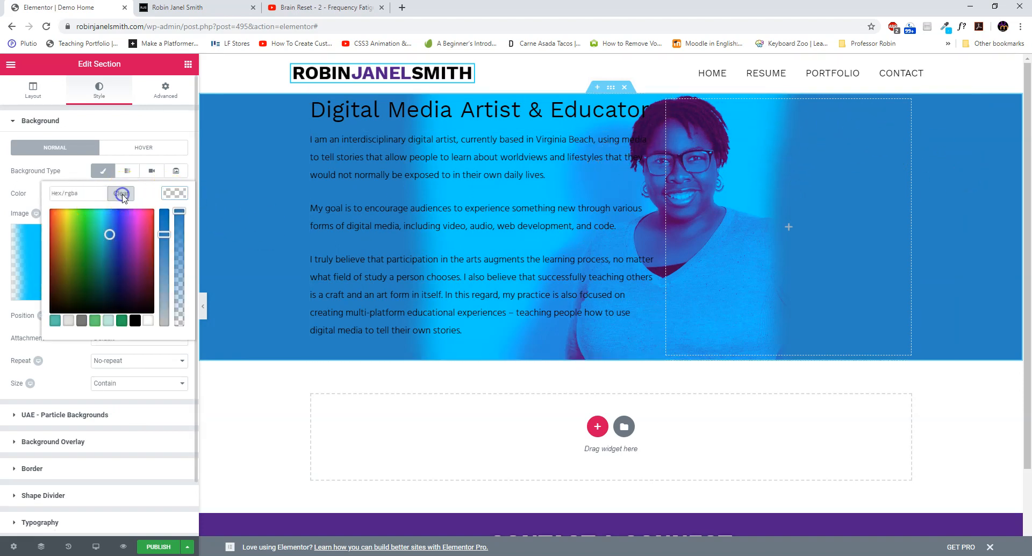
pyautogui.click(121, 193)
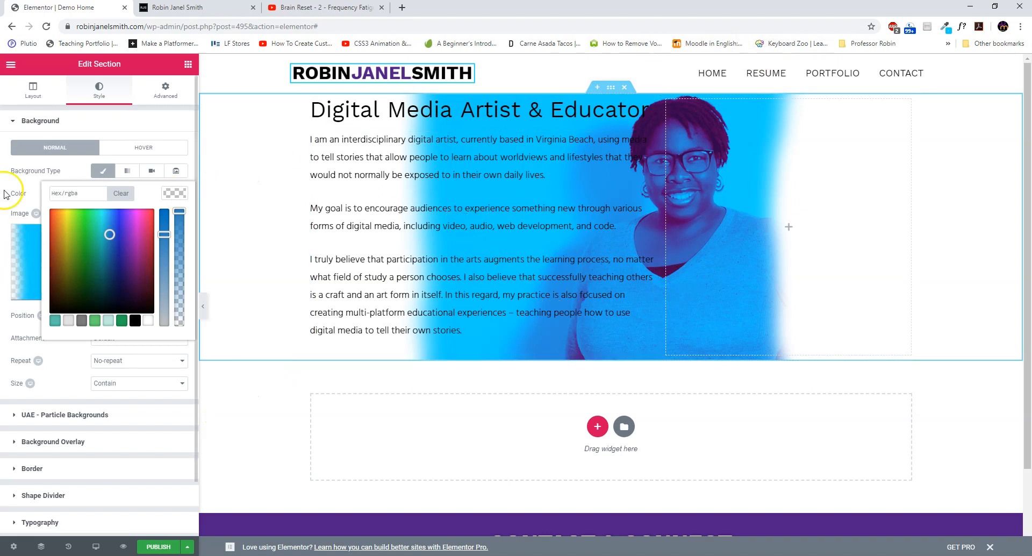
pyautogui.click(21, 193)
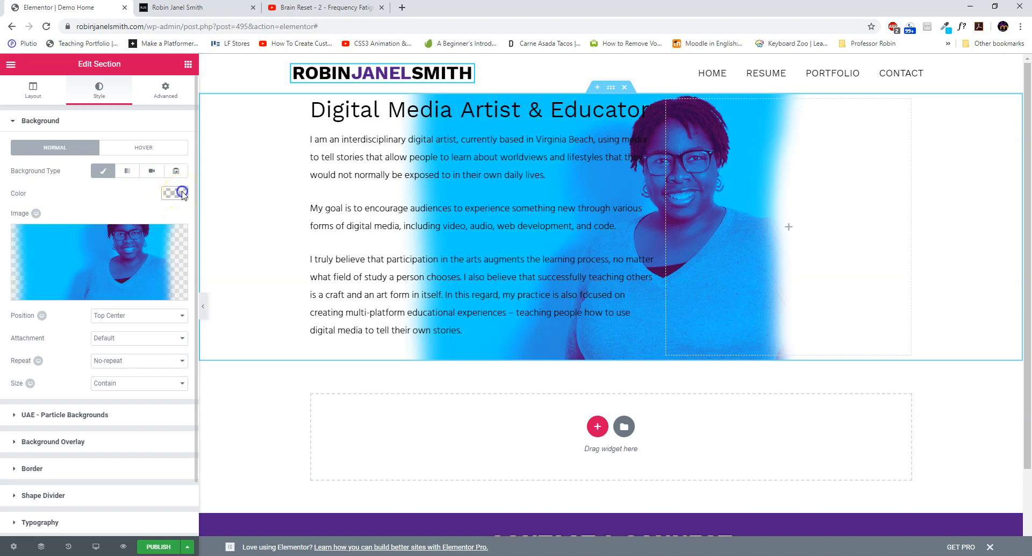
# Step: Set the banner section's background color to #07cfff, taking the hex code from the browser color picker's color history
pyautogui.click(182, 193)
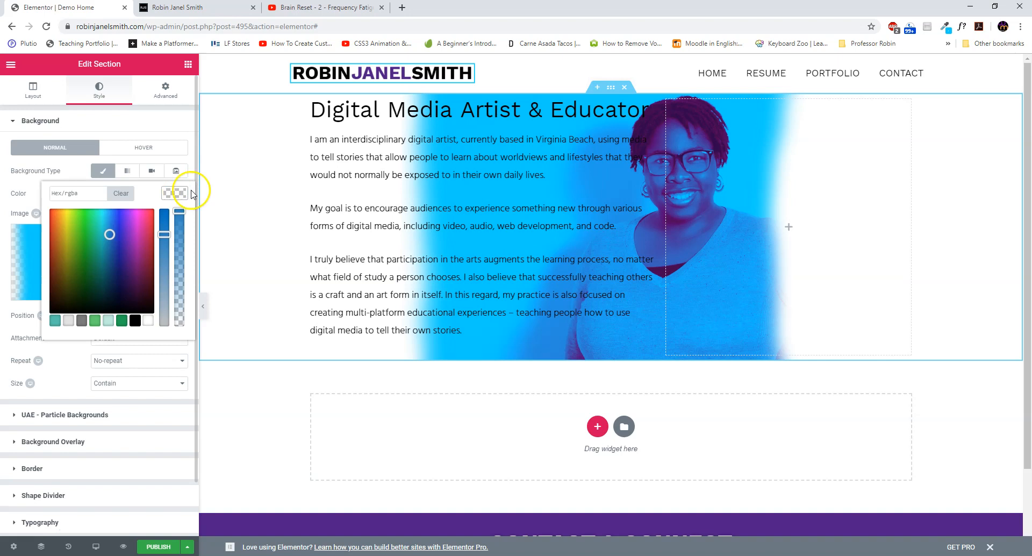
pyautogui.click(98, 193)
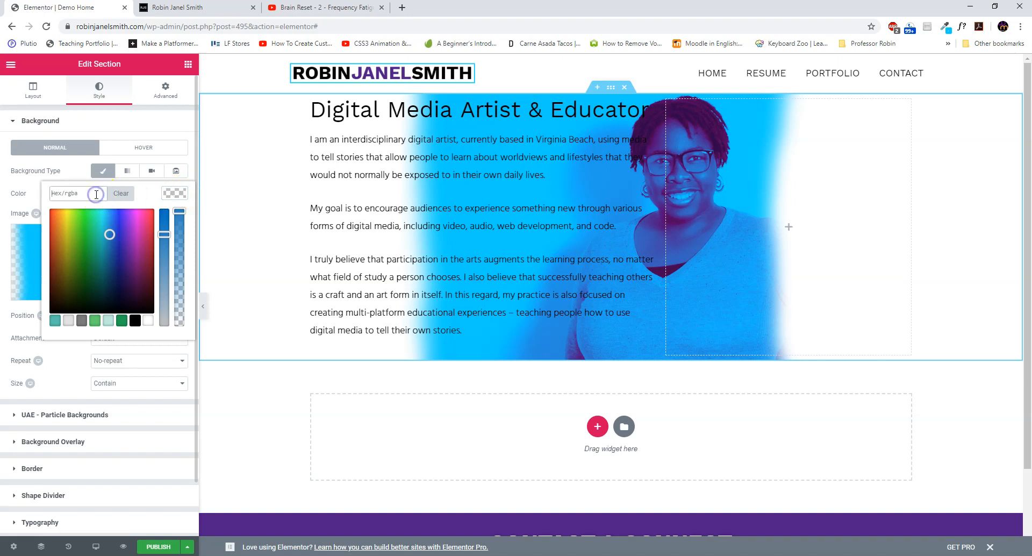
pyautogui.write('e7cff')
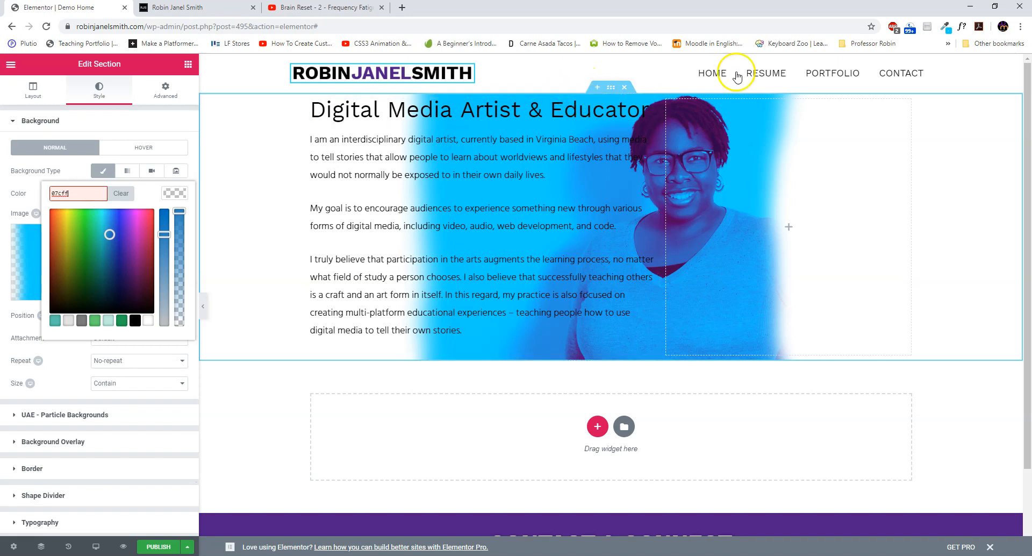
pyautogui.click(945, 28)
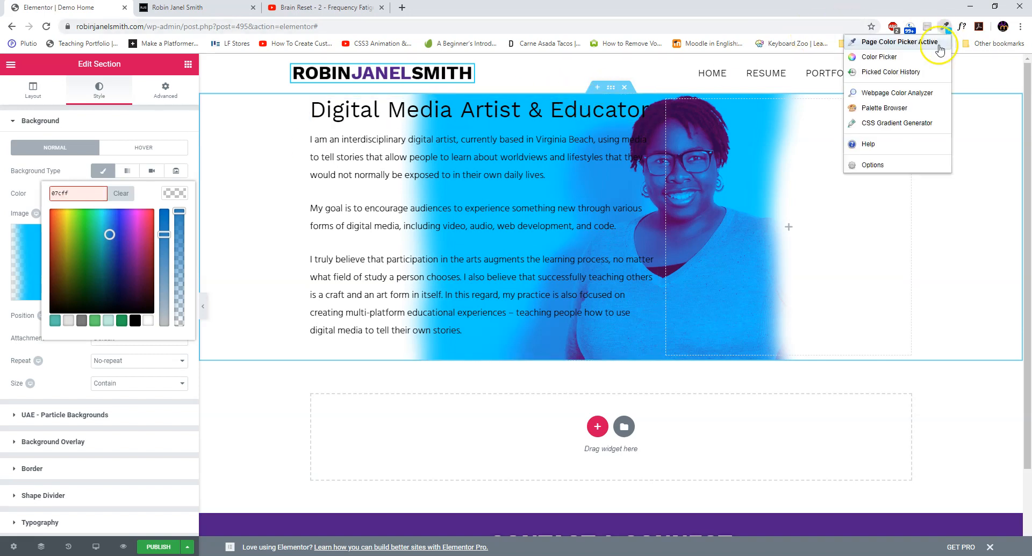
pyautogui.click(908, 54)
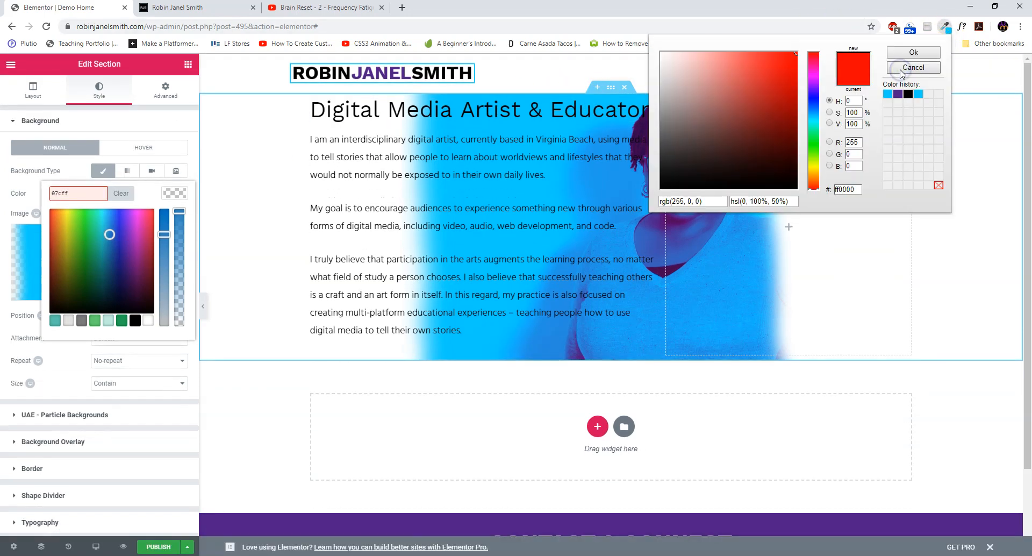
pyautogui.click(888, 94)
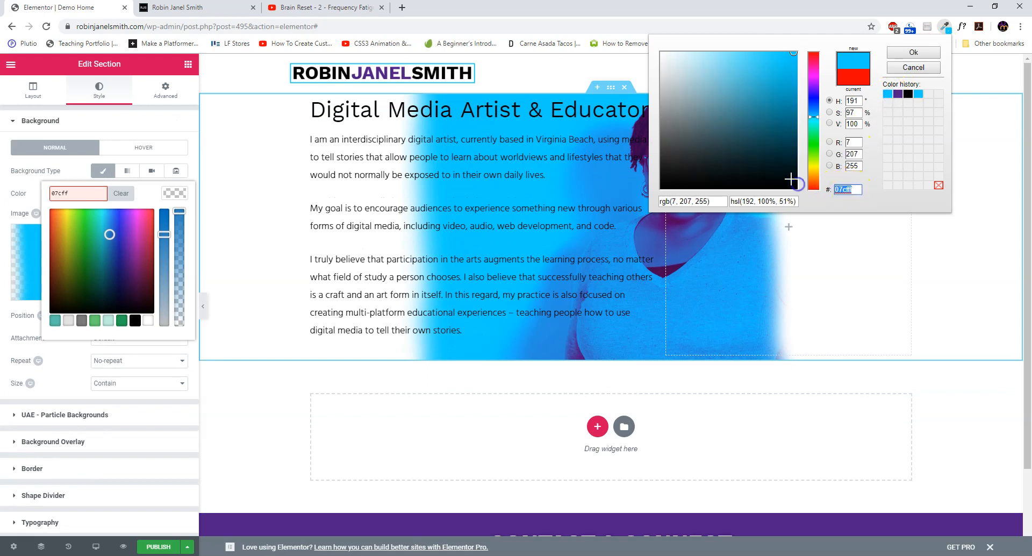
pyautogui.click(73, 193)
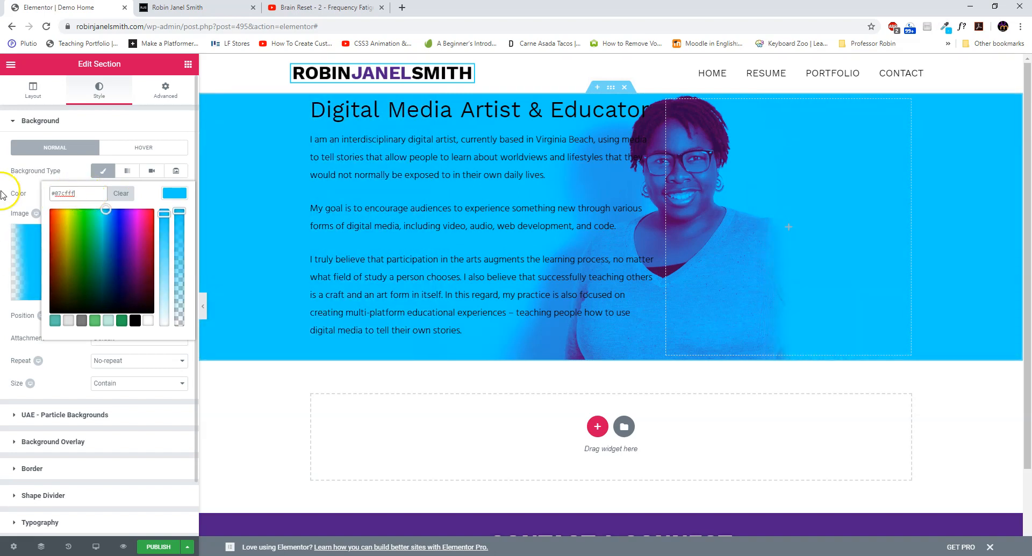
pyautogui.click(21, 194)
# Step: Widen the editor's settings panel slightly
pyautogui.scroll(-1, 615, 262)
pyautogui.scroll(1, 614, 262)
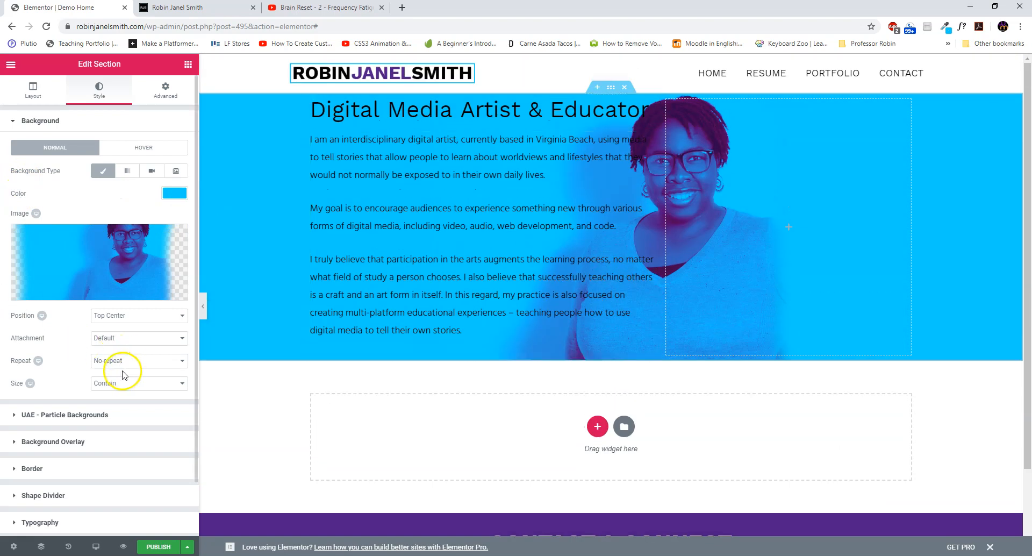
pyautogui.scroll(-2, 364, 325)
pyautogui.scroll(2, 323, 345)
pyautogui.moveTo(202, 270)
pyautogui.mouseDown()
pyautogui.moveTo(361, 286)
pyautogui.moveTo(536, 282)
pyautogui.moveTo(489, 270)
pyautogui.moveTo(173, 263)
pyautogui.moveTo(221, 264)
pyautogui.mouseUp()
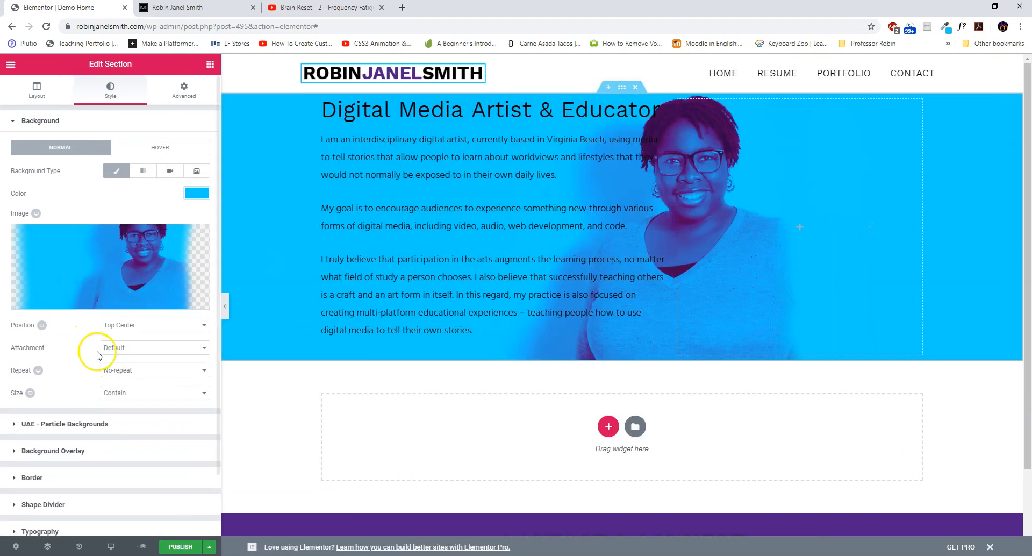
# Step: Set the size of the banner's background image back to Cover, keeping its repeat at No-repeat
pyautogui.click(123, 374)
pyautogui.click(86, 367)
pyautogui.click(120, 394)
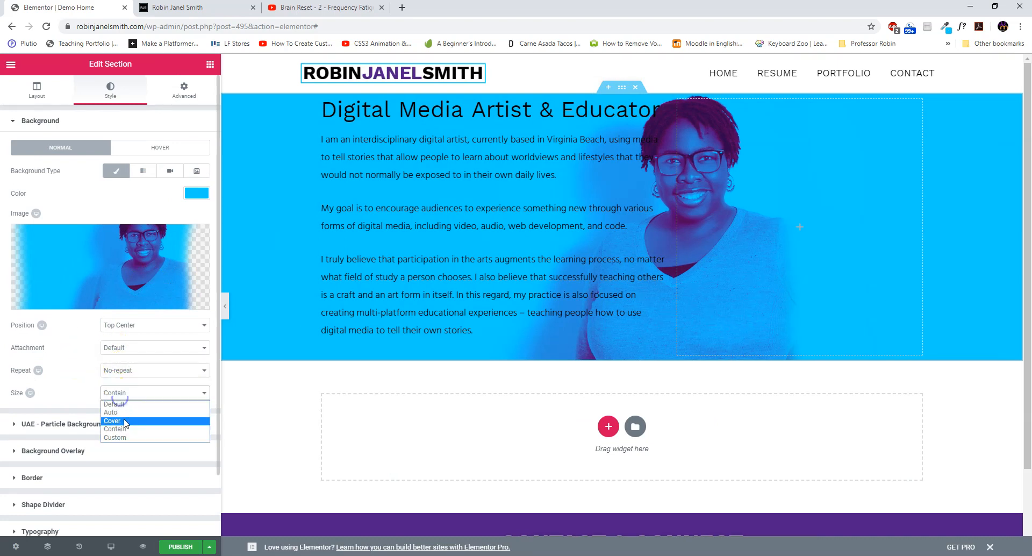
pyautogui.click(124, 421)
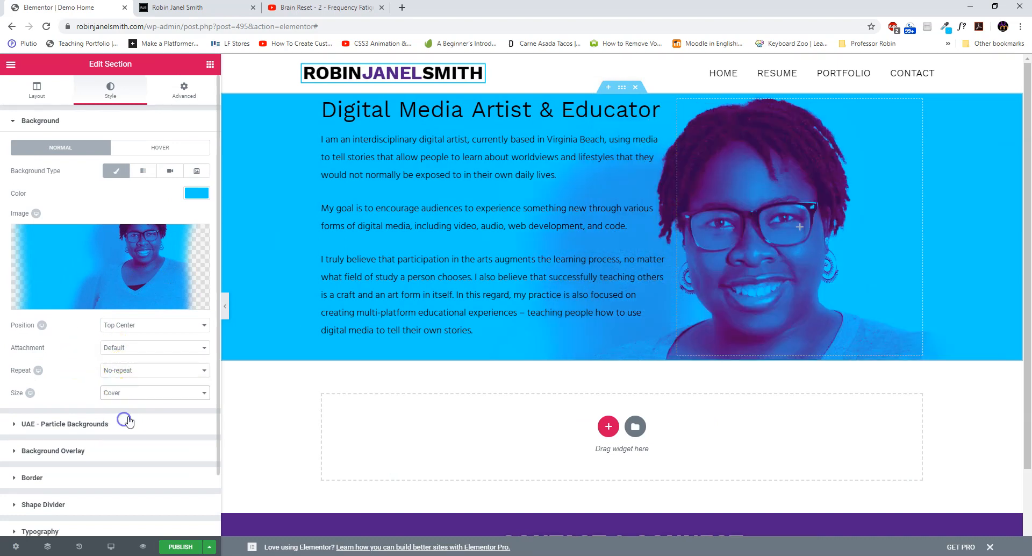
pyautogui.click(166, 294)
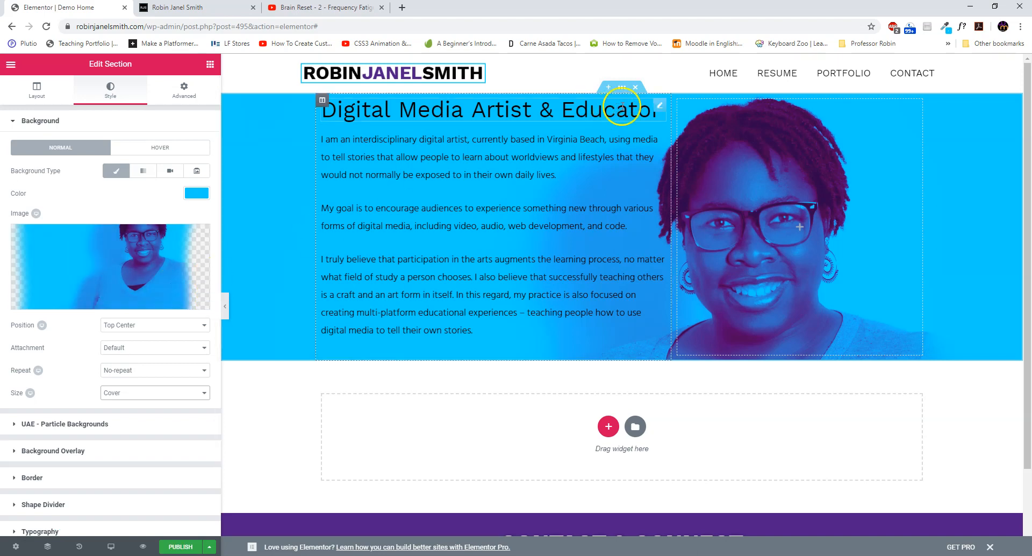
# Step: Compare the demo banner with the banner on the live home page, clearing the text selection there
pyautogui.click(192, 7)
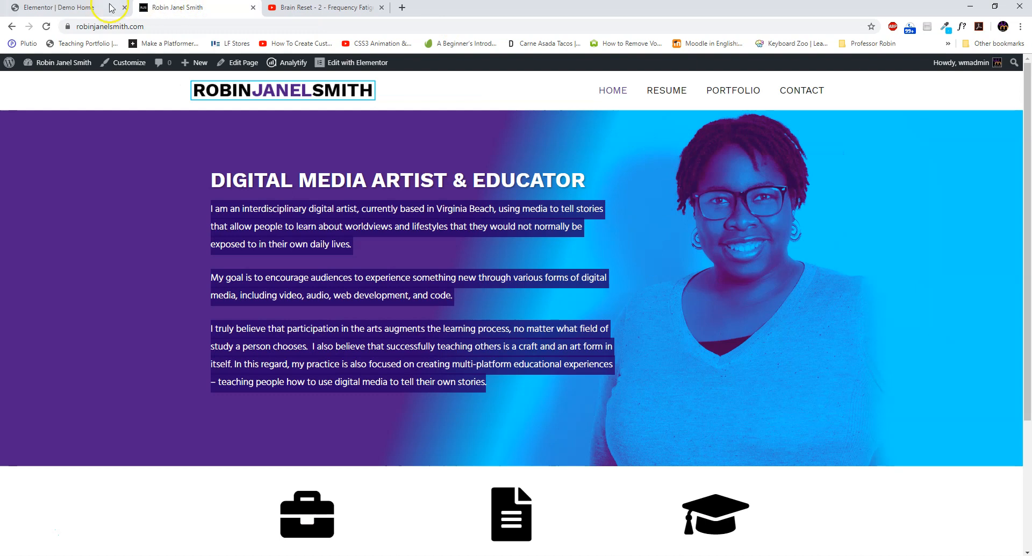
pyautogui.click(85, 7)
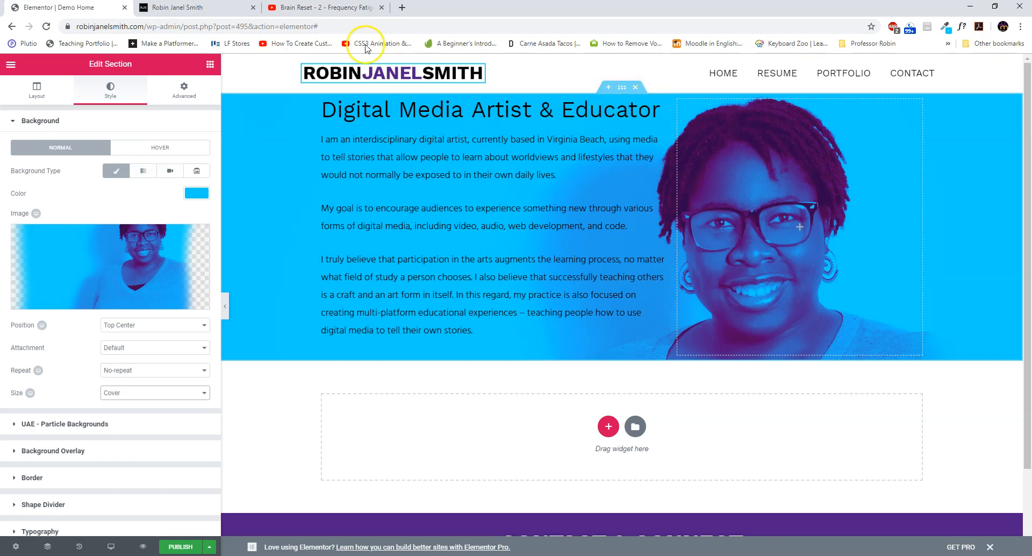
pyautogui.click(224, 10)
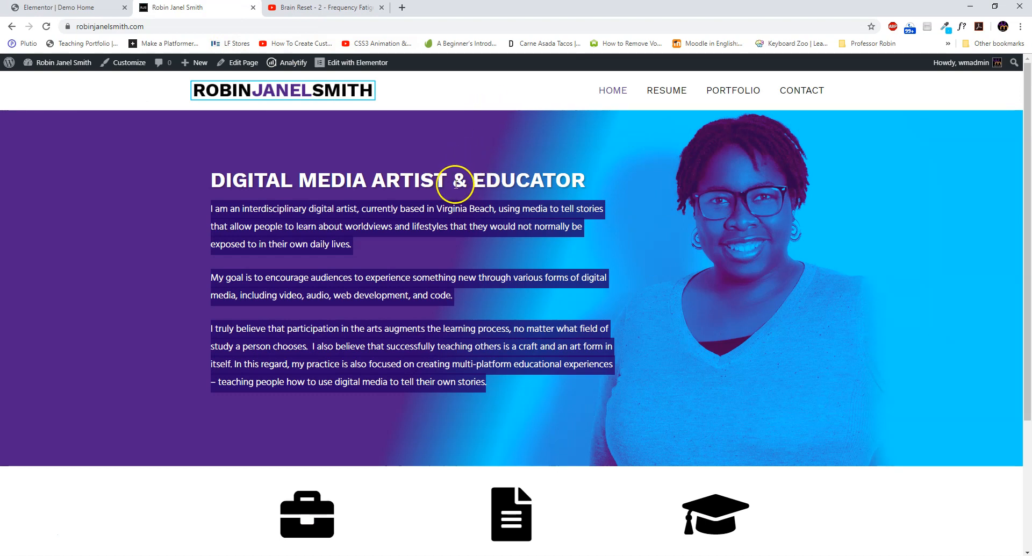
pyautogui.click(452, 347)
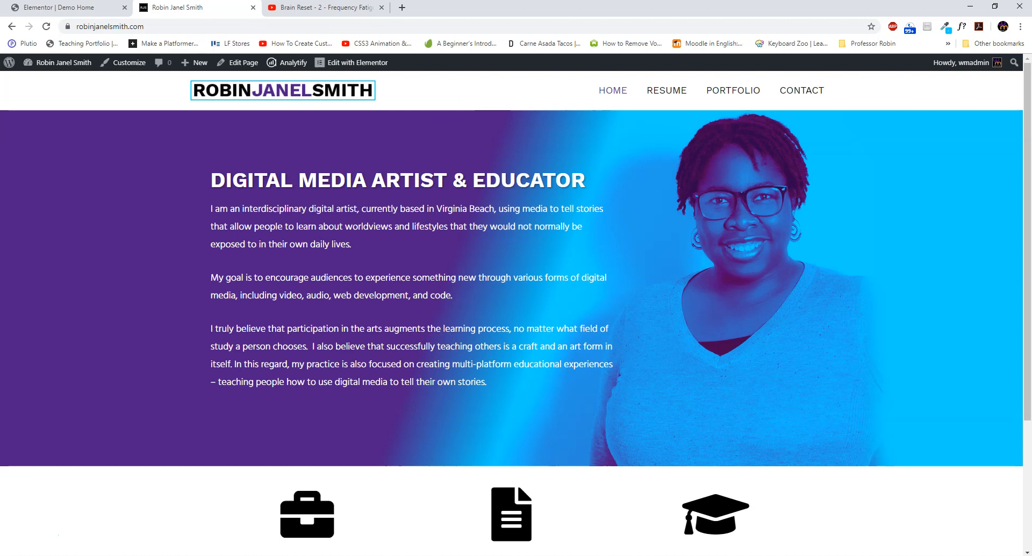
pyautogui.click(89, 8)
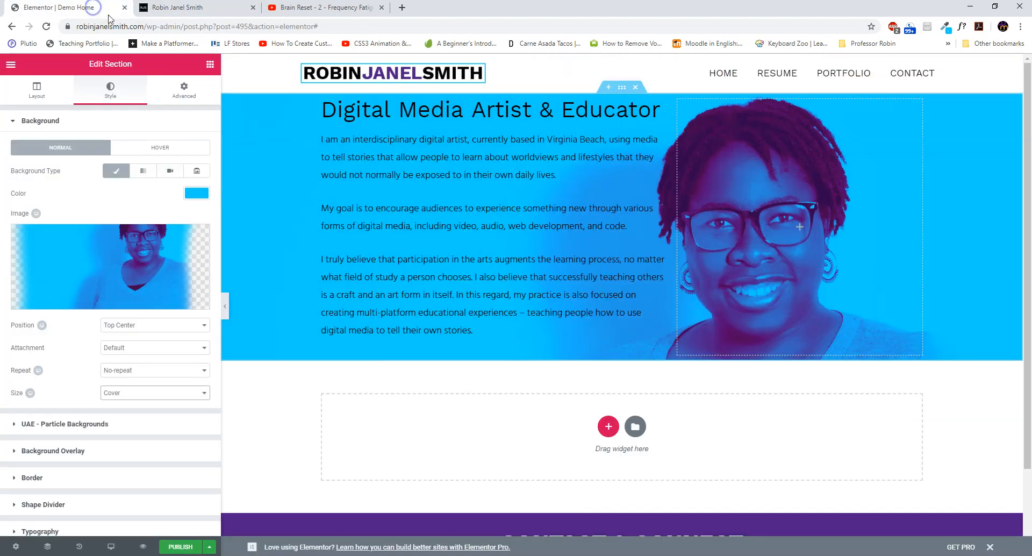
# Step: Unlink the banner section's padding values and set the padding to 100 at the top and 50 at the bottom
pyautogui.click(182, 100)
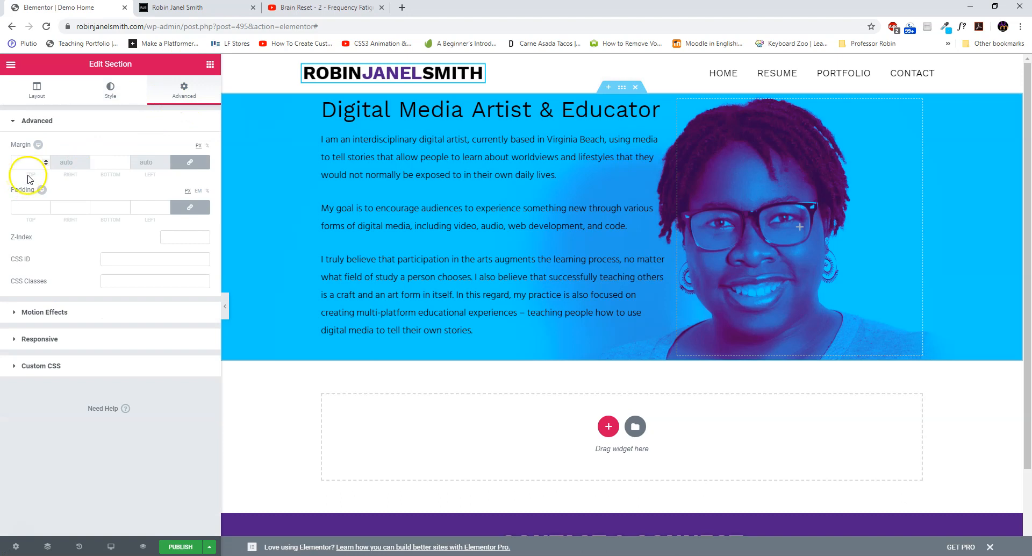
pyautogui.click(191, 209)
pyautogui.moveTo(31, 209); pyautogui.dragTo(12, 205)
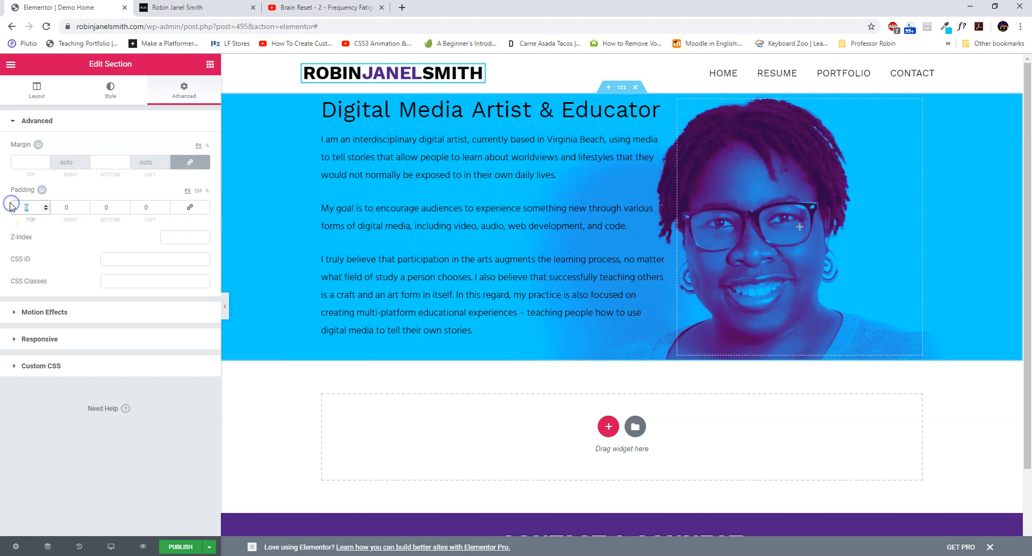
pyautogui.write('50')
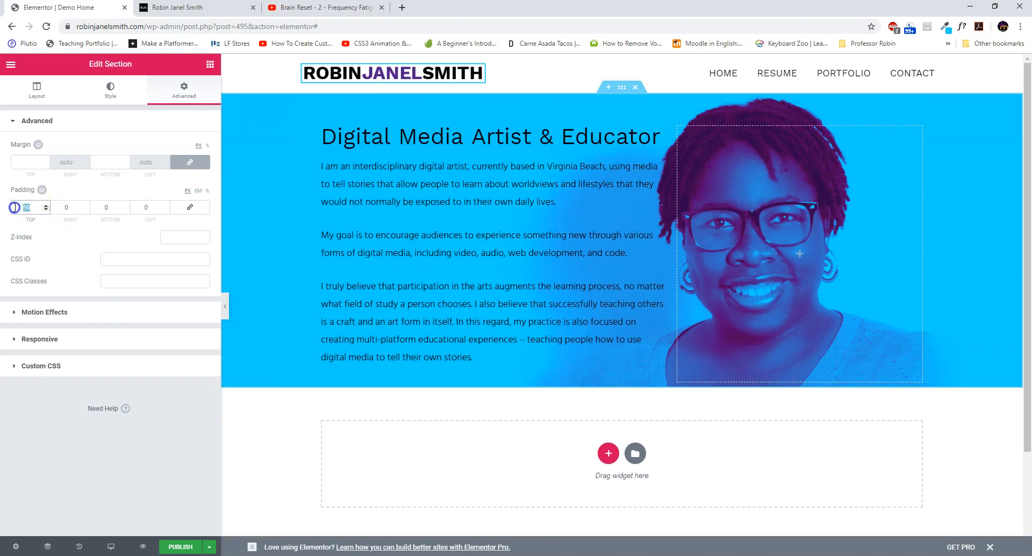
pyautogui.write('100')
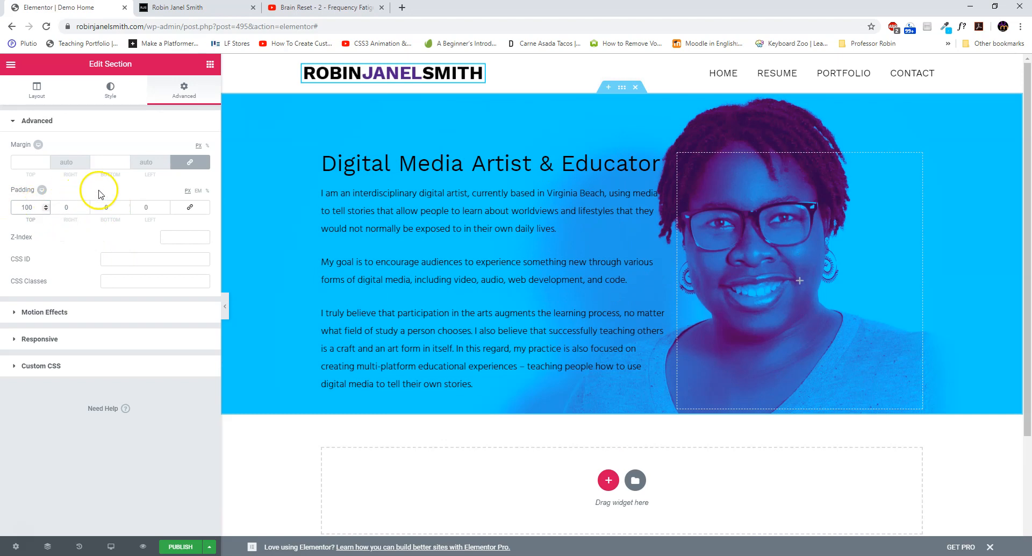
pyautogui.click(113, 209)
pyautogui.write('50')
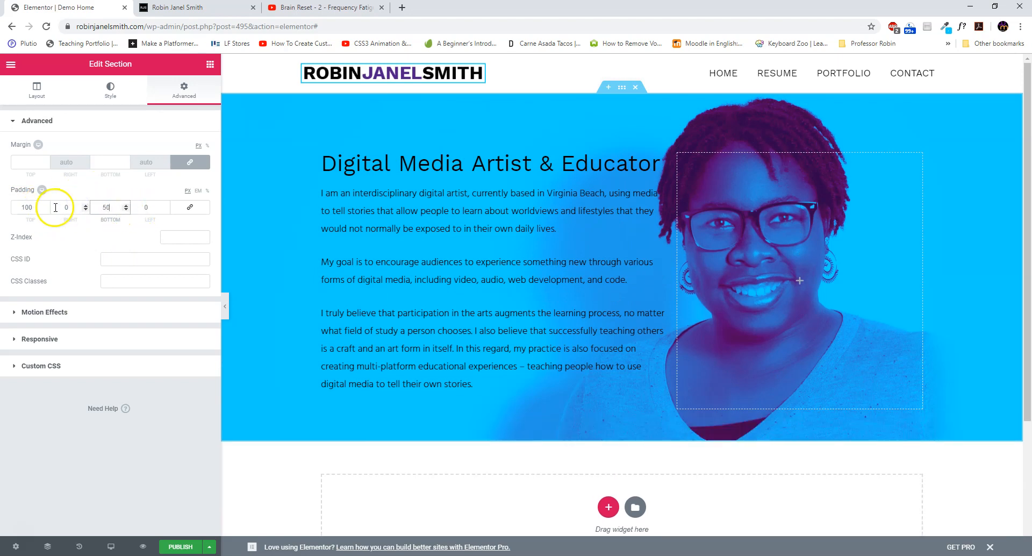
# Step: Compare the padded banner with the live home page and check how it rescales at a narrower and wider settings panel
pyautogui.click(197, 8)
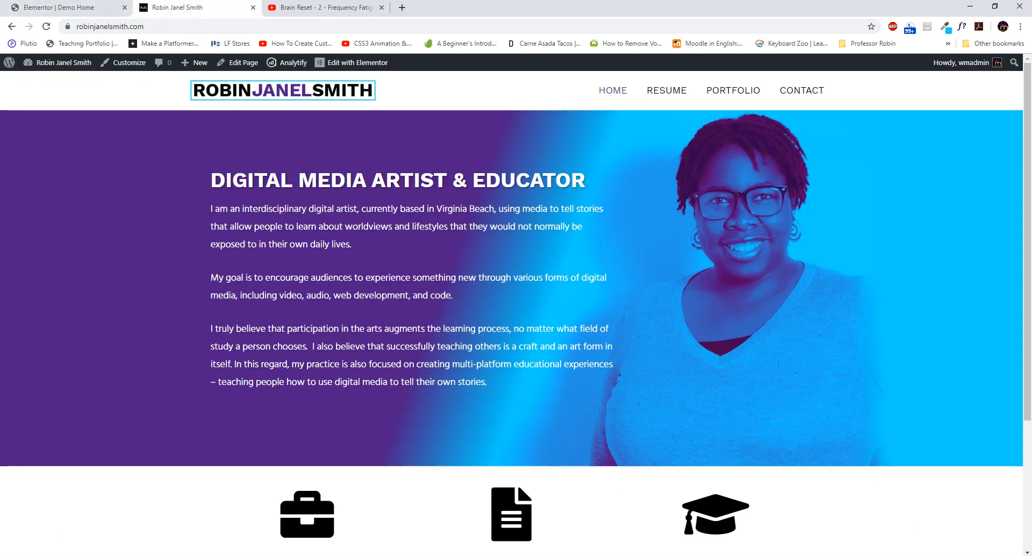
pyautogui.click(73, 8)
pyautogui.click(175, 91)
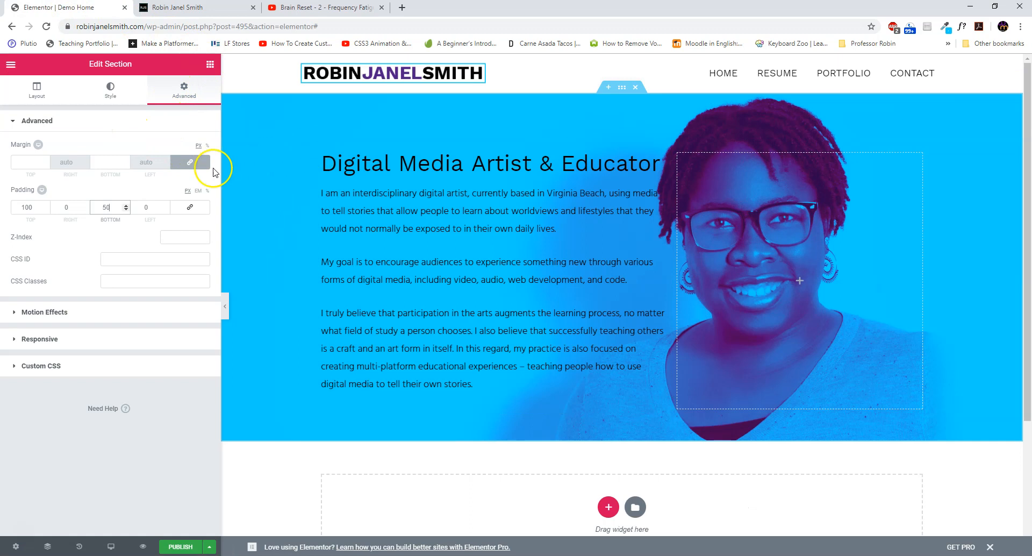
pyautogui.moveTo(220, 177); pyautogui.dragTo(25, 179)
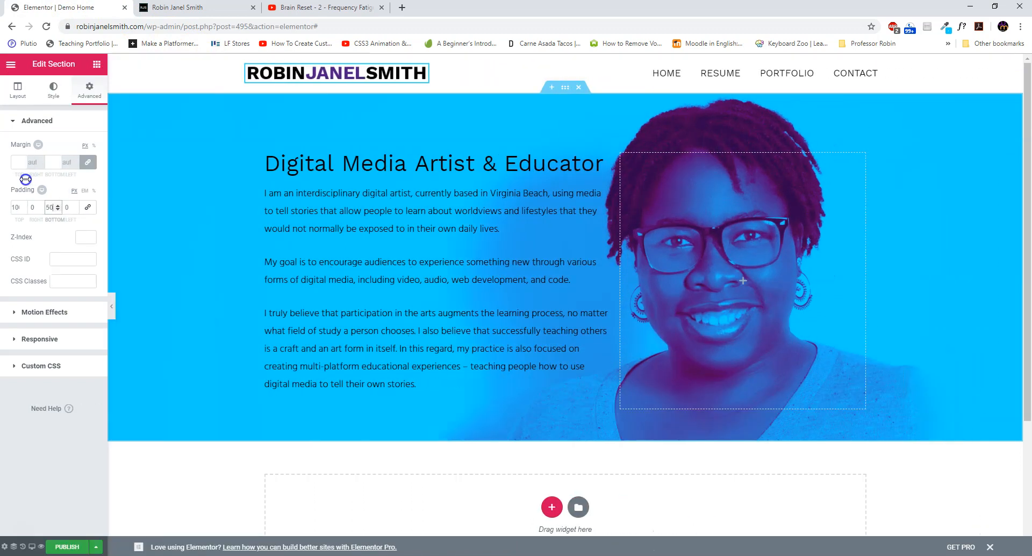
pyautogui.moveTo(125, 179); pyautogui.dragTo(232, 165)
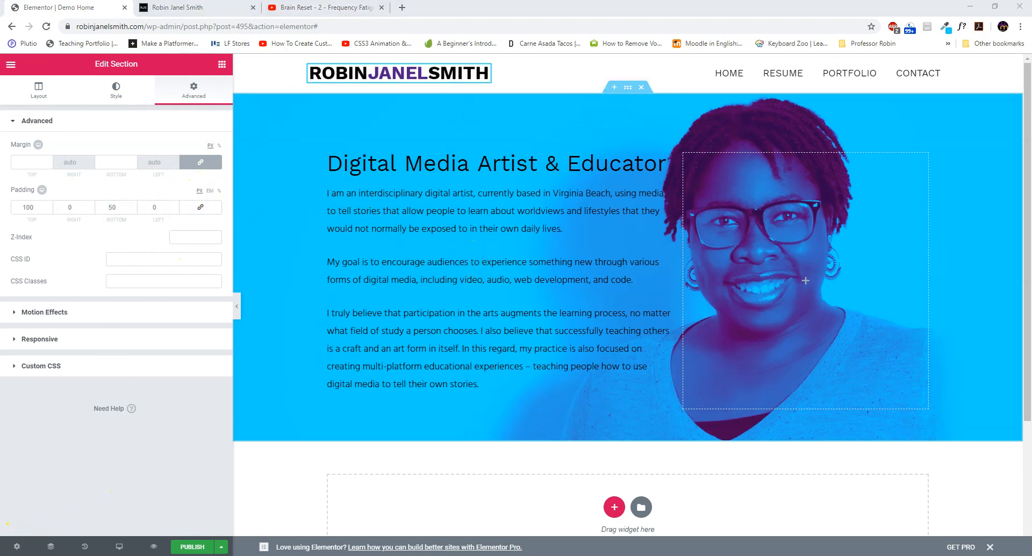
# Step: Set the size of the banner section's background image to Contain
pyautogui.click(114, 92)
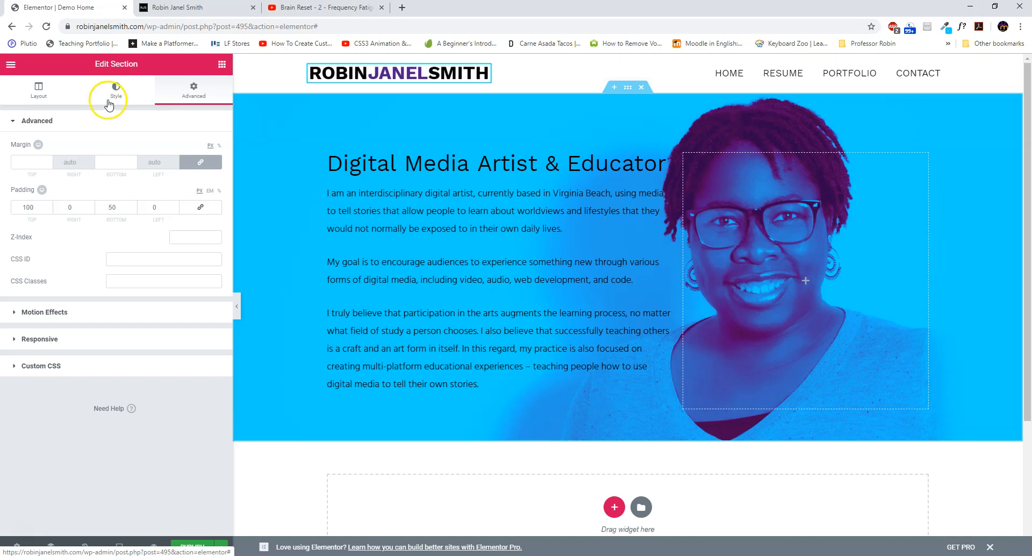
pyautogui.click(109, 101)
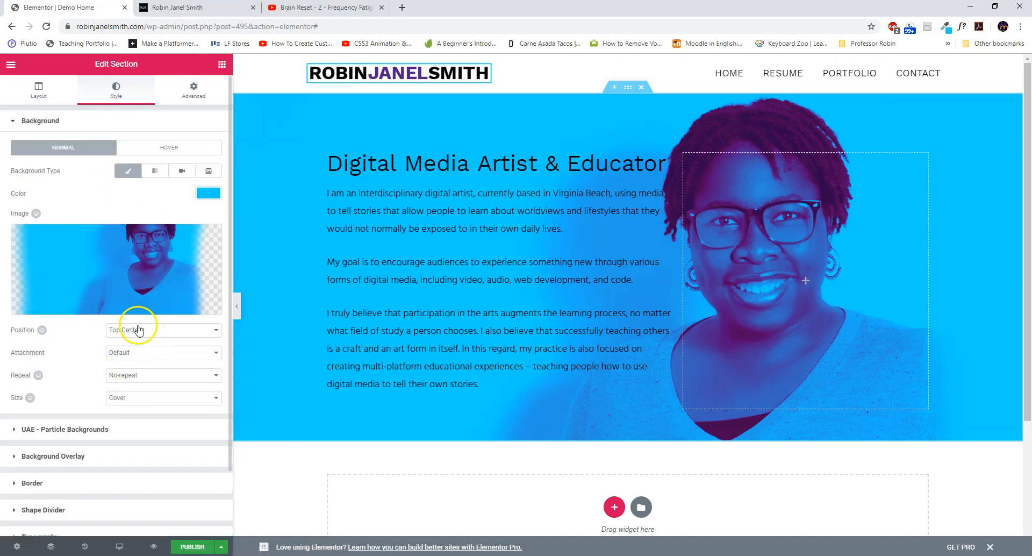
pyautogui.click(145, 398)
pyautogui.click(144, 434)
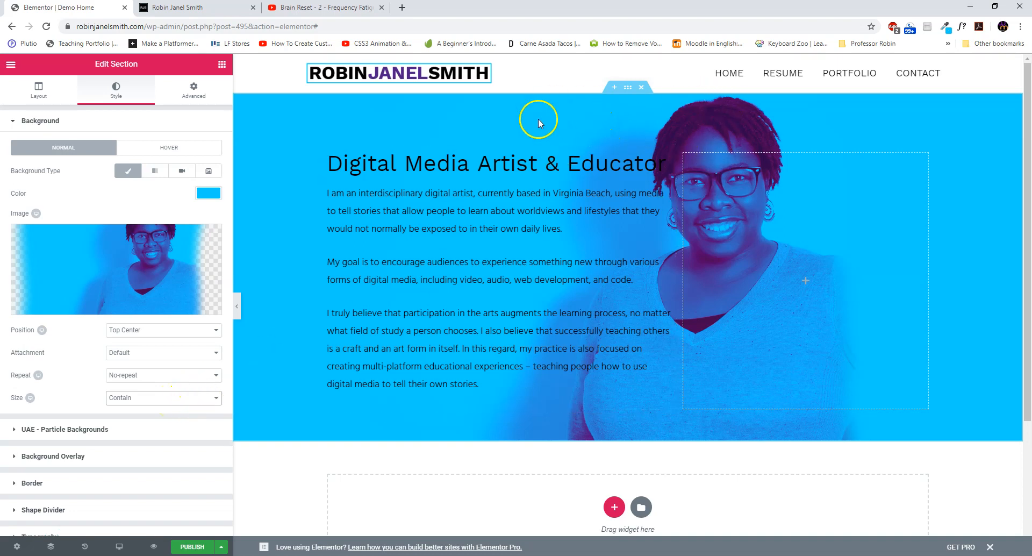
# Step: Try the banner section's padding at 0 for the top, keeping 50 for the bottom
pyautogui.click(183, 100)
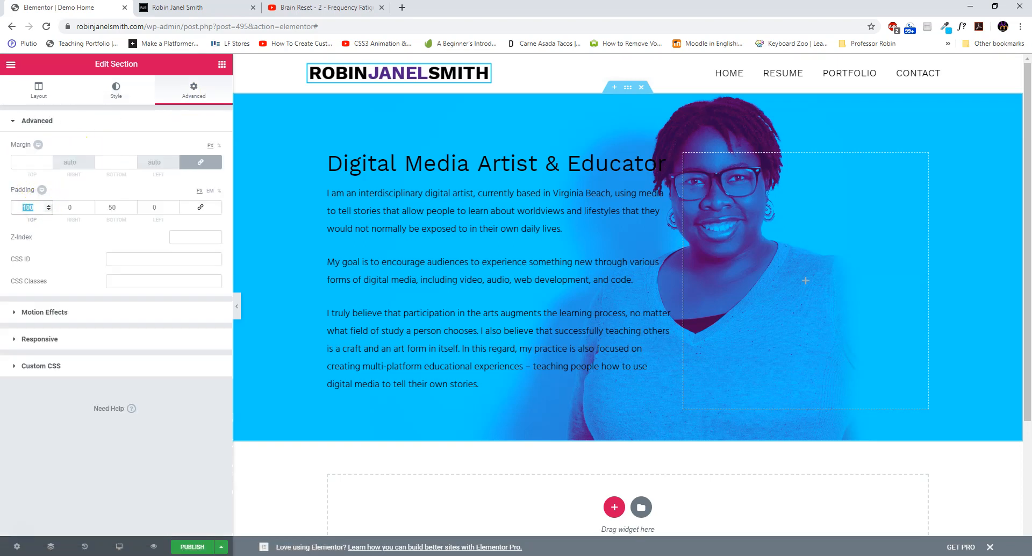
pyautogui.write('0')
pyautogui.doubleClick(126, 203)
pyautogui.write('0')
pyautogui.click(116, 205)
pyautogui.write('1')
pyautogui.press('BackSpace')
pyautogui.write('050')
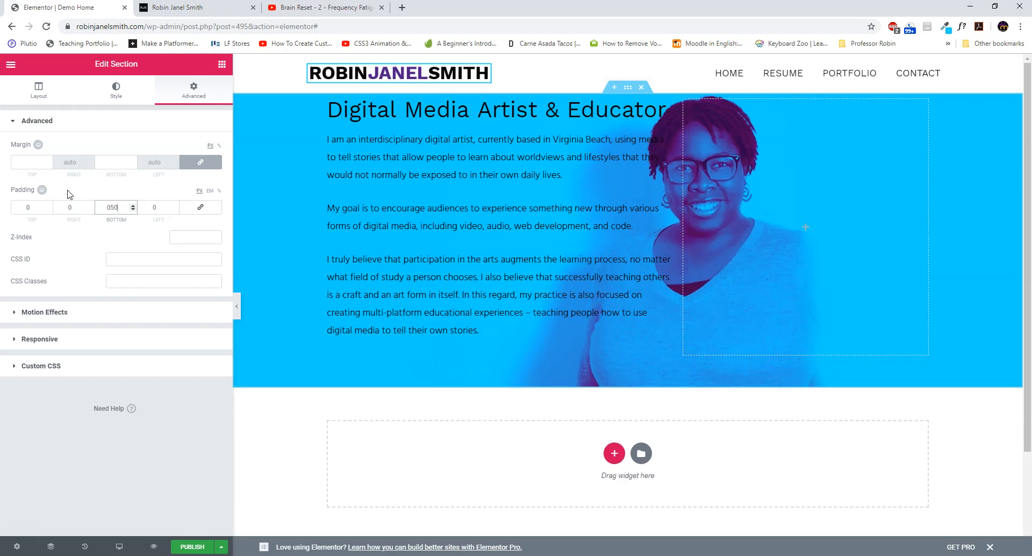
pyautogui.press('BackSpace')
pyautogui.press('BackSpace')
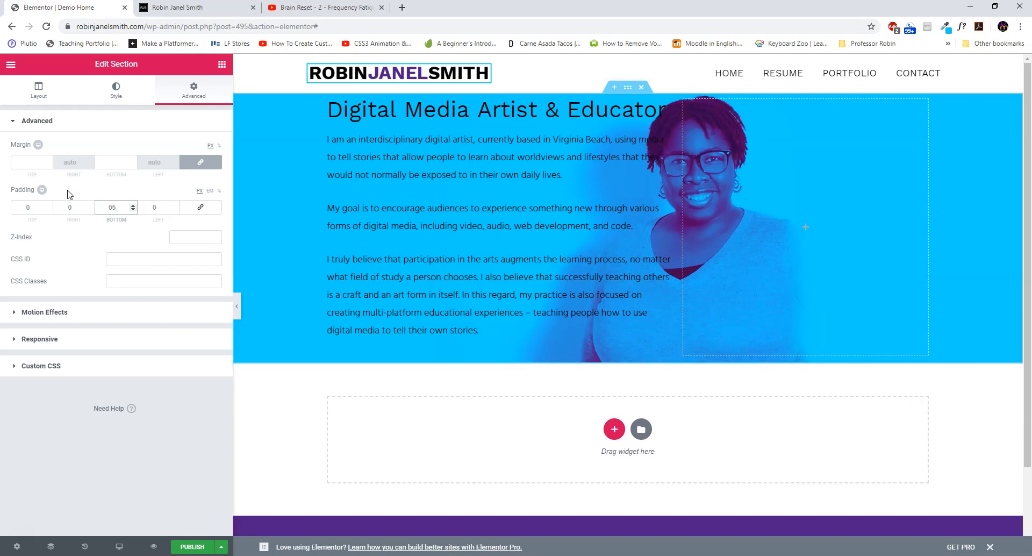
pyautogui.write('50')
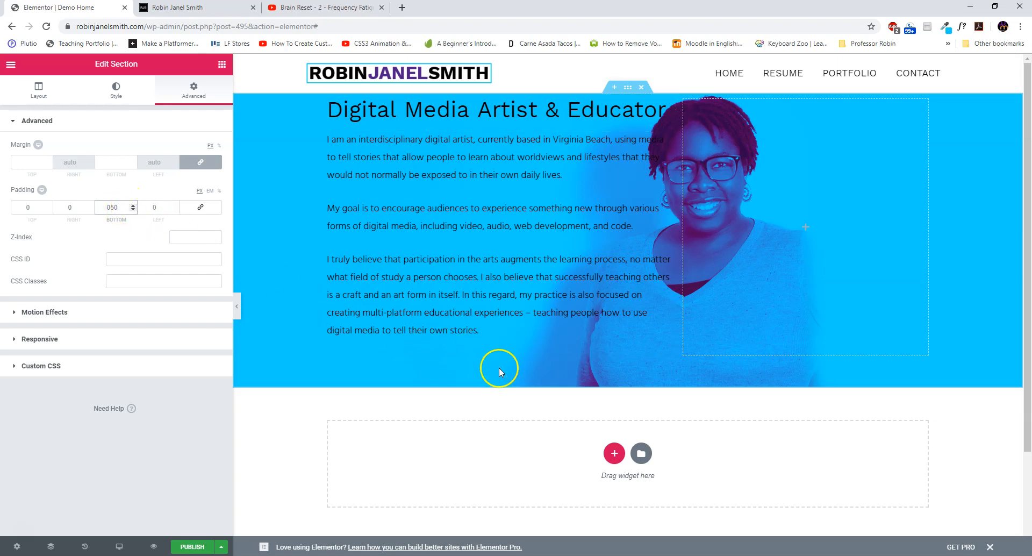
# Step: Set the banner section's top padding back to 100 and compare the result with the live home page
pyautogui.click(29, 208)
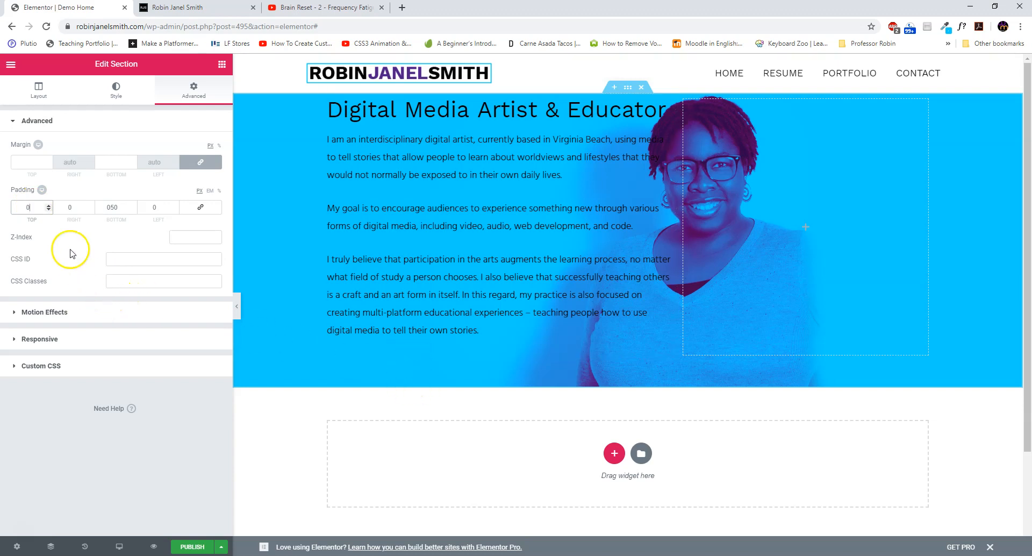
pyautogui.doubleClick(31, 207)
pyautogui.write('100')
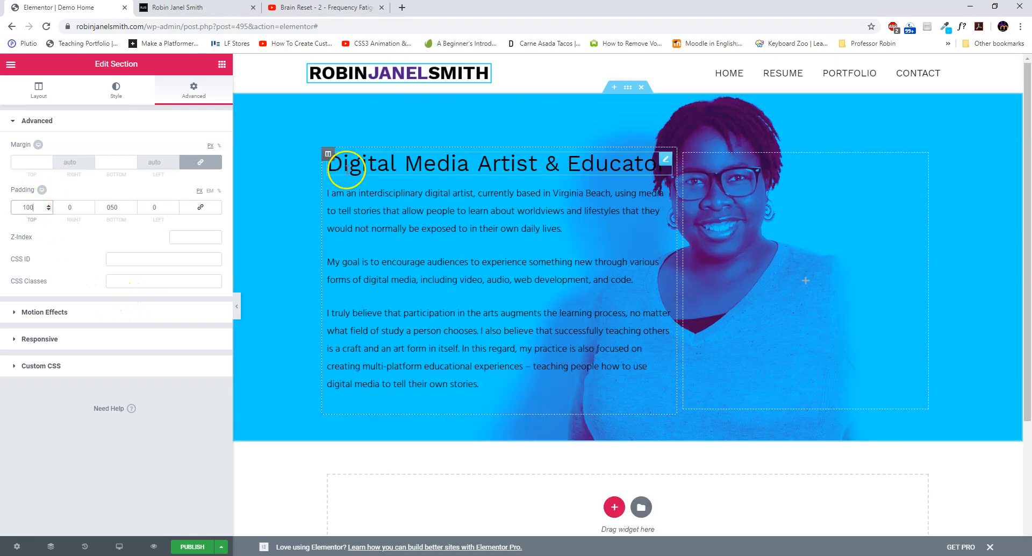
pyautogui.click(229, 9)
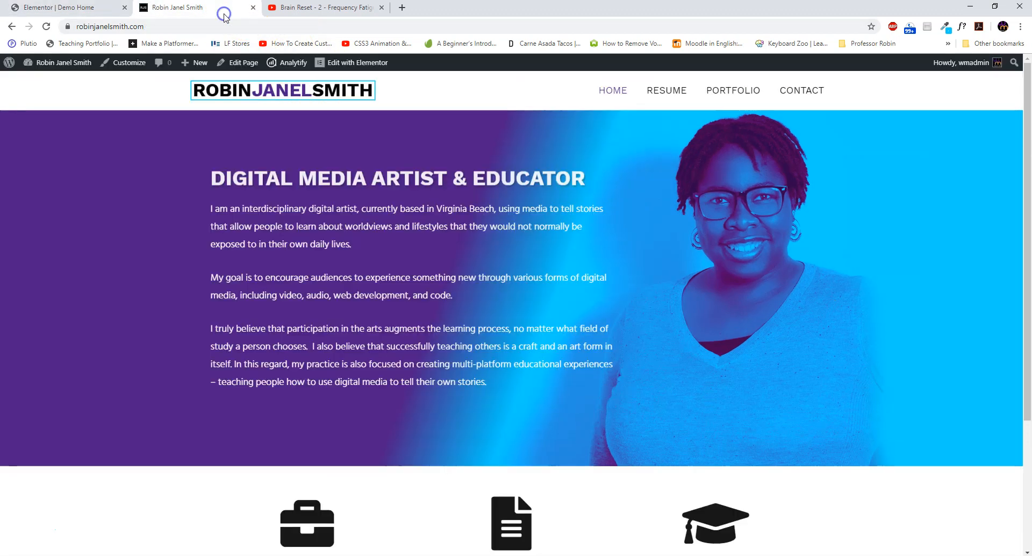
pyautogui.click(89, 11)
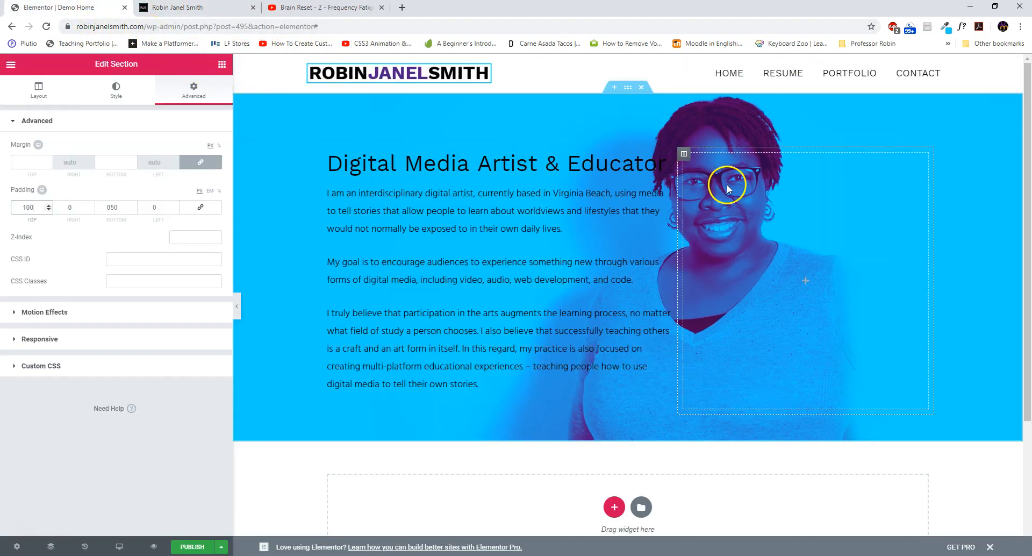
# Step: Set the background image's position to Custom and shift it horizontally to an X position of 337
pyautogui.click(117, 95)
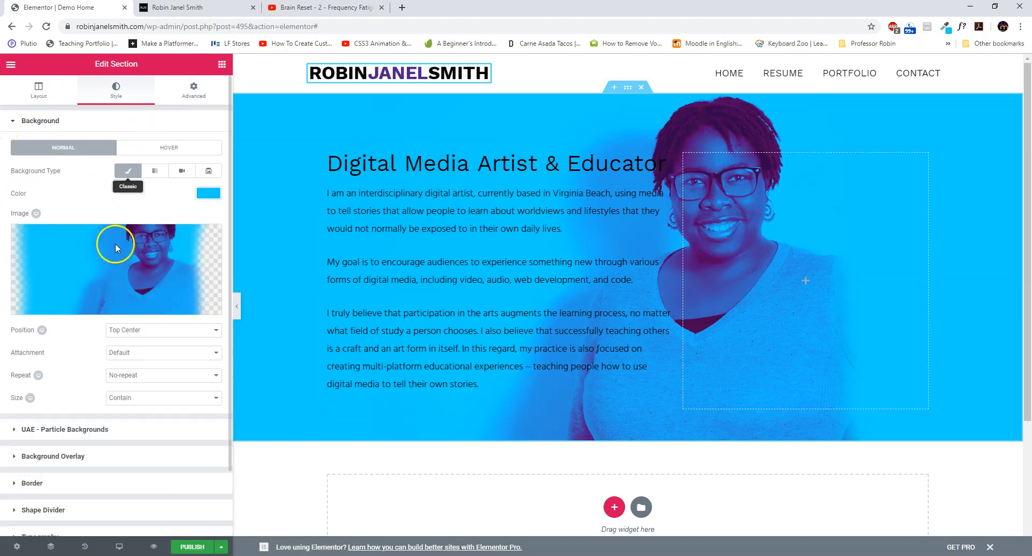
pyautogui.click(138, 329)
pyautogui.click(81, 335)
pyautogui.click(111, 330)
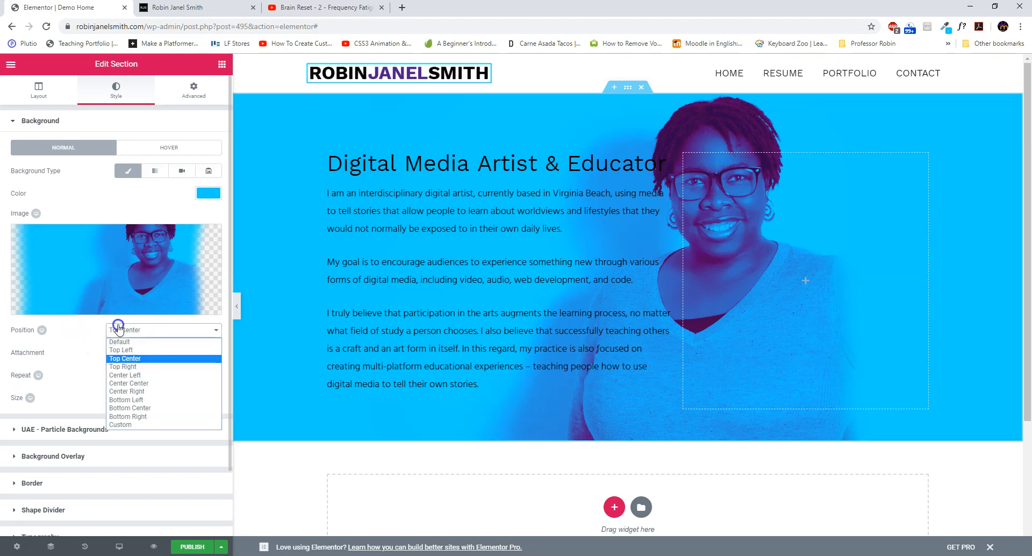
pyautogui.click(152, 424)
pyautogui.moveTo(89, 367); pyautogui.dragTo(121, 375)
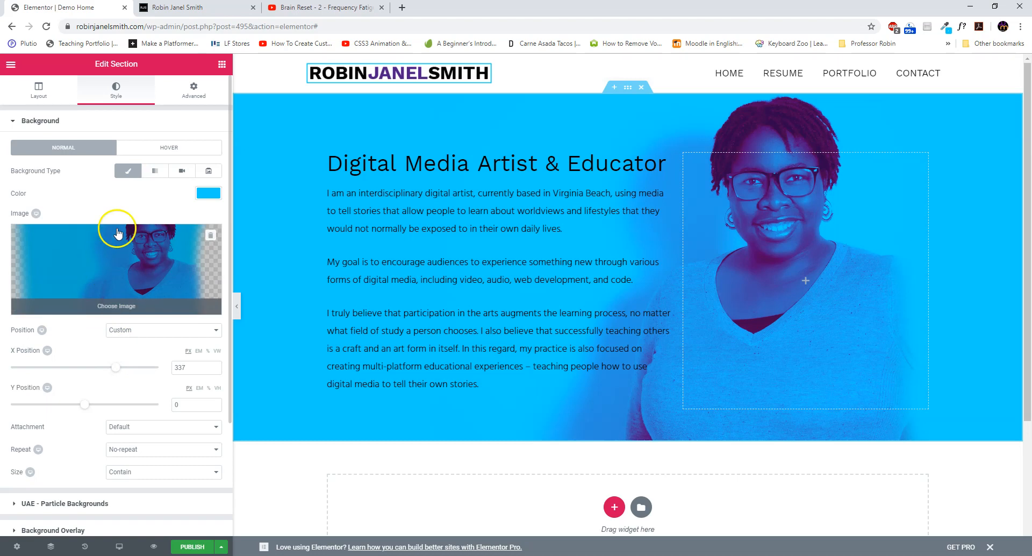
# Step: Give the banner section a background overlay of the Classic type
pyautogui.scroll(-2, 38, 398)
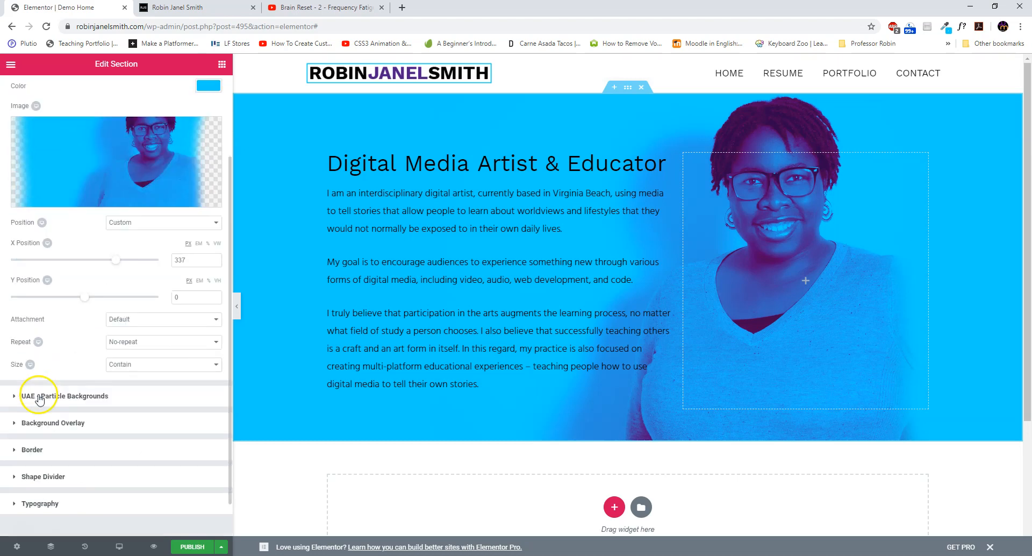
pyautogui.click(85, 423)
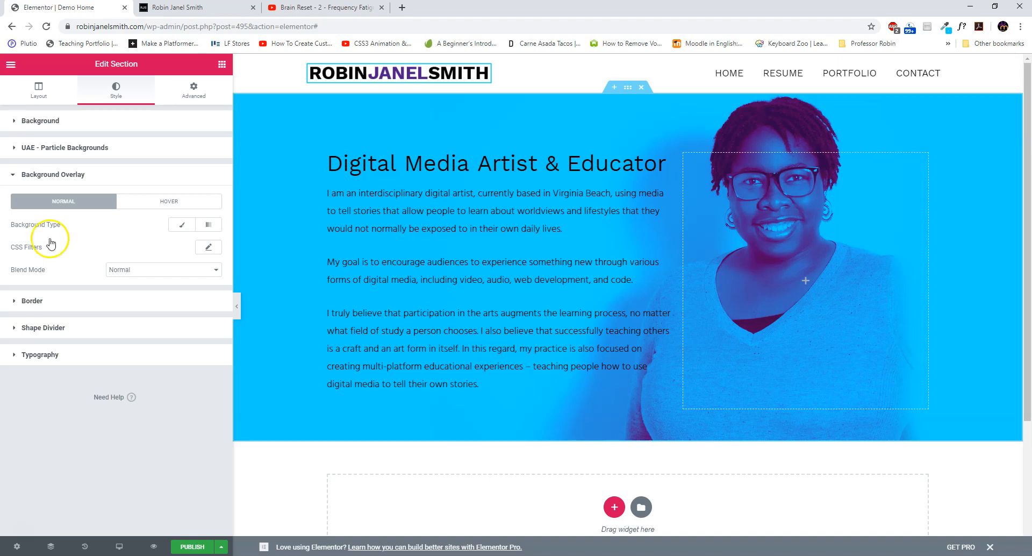
pyautogui.click(178, 227)
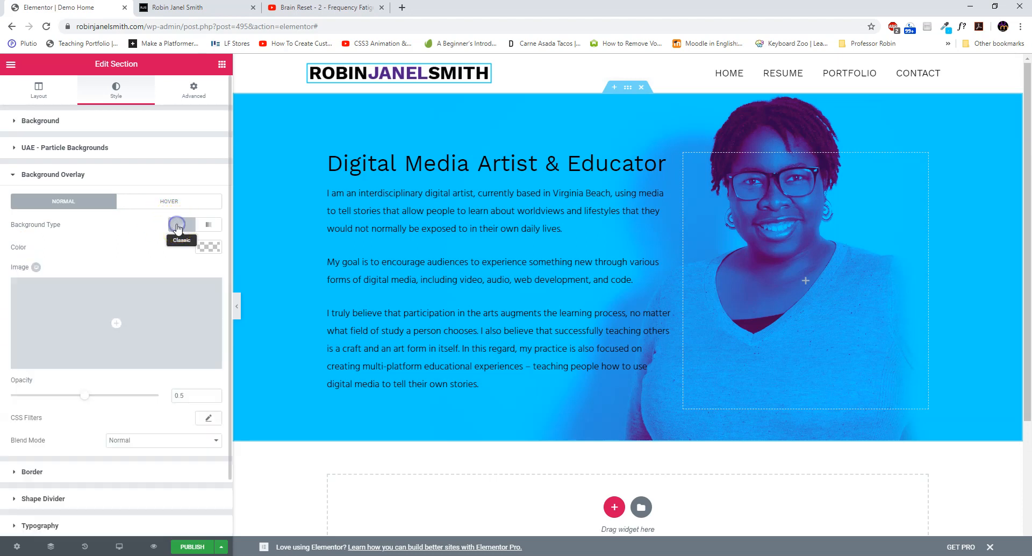
# Step: Color the background overlay pink (#fc53e5) and set its opacity to 0.72
pyautogui.click(209, 247)
pyautogui.moveTo(200, 310); pyautogui.dragTo(200, 305)
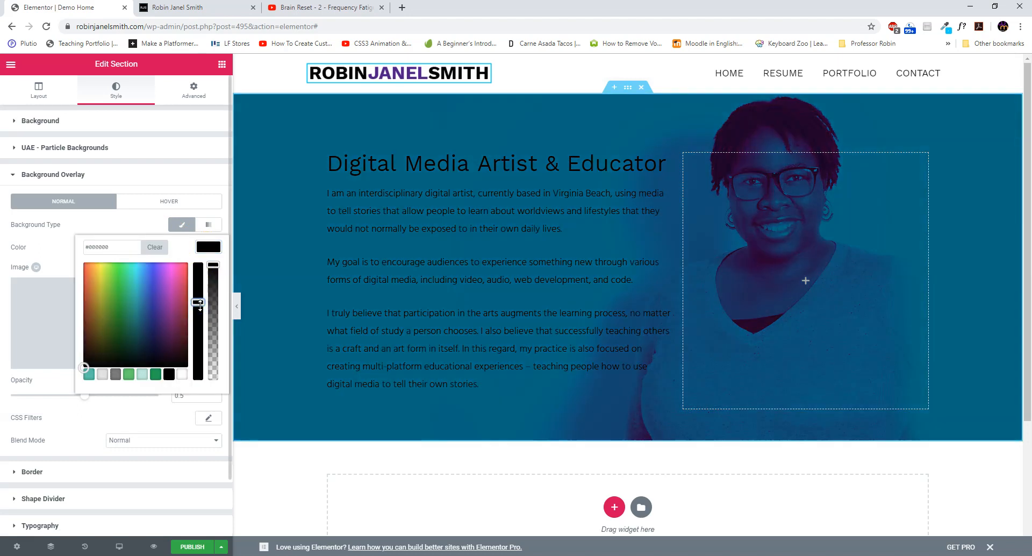
pyautogui.click(93, 277)
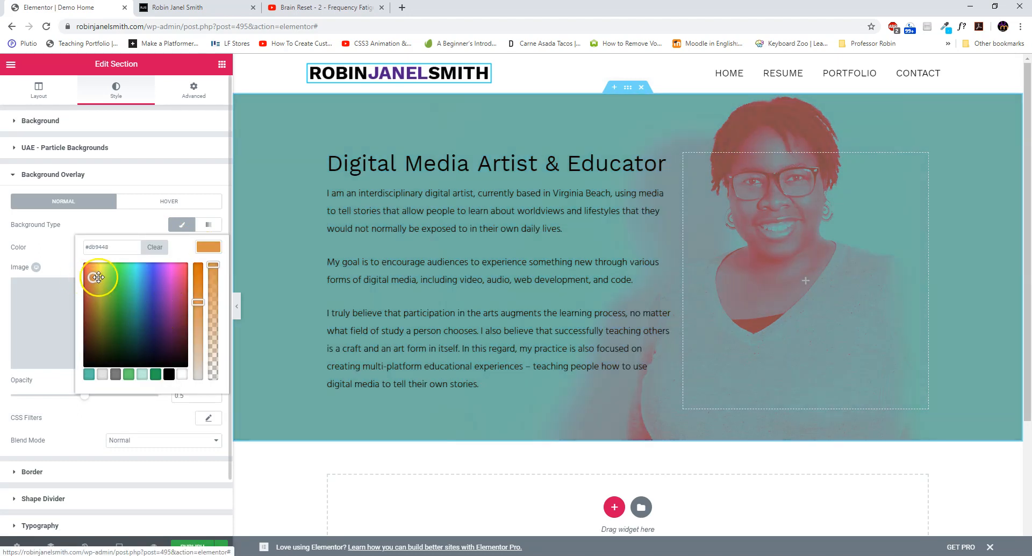
pyautogui.click(169, 278)
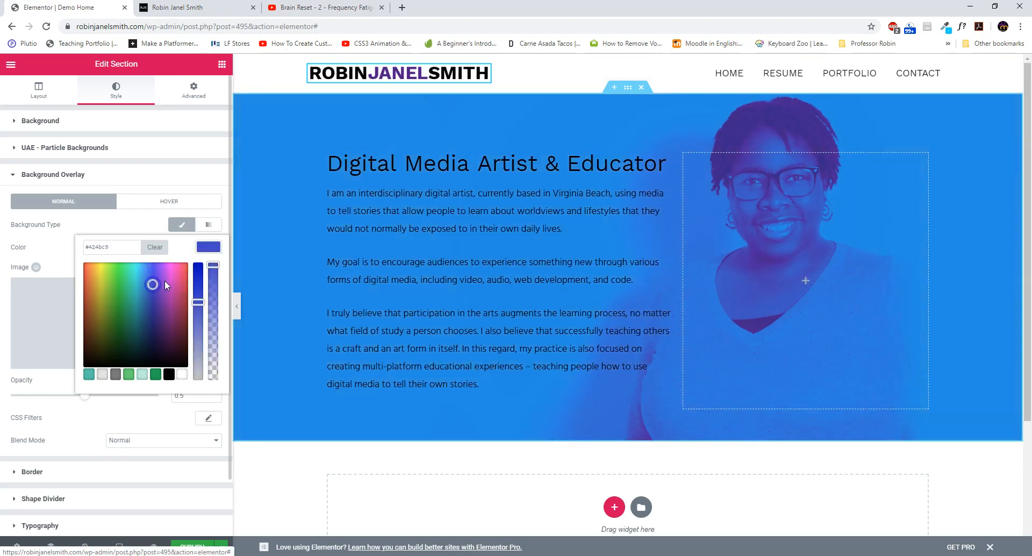
pyautogui.click(179, 270)
pyautogui.click(165, 270)
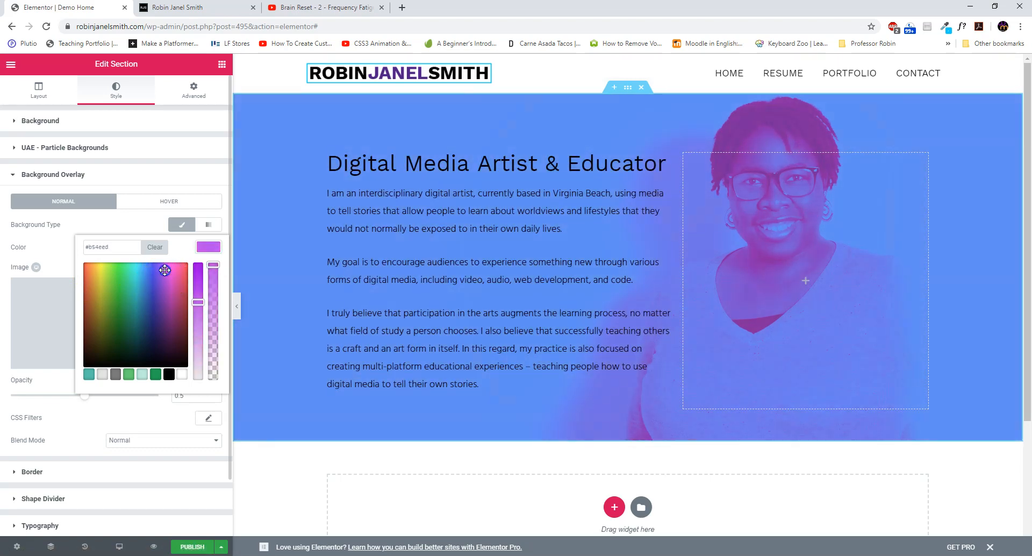
pyautogui.click(169, 262)
pyautogui.click(117, 221)
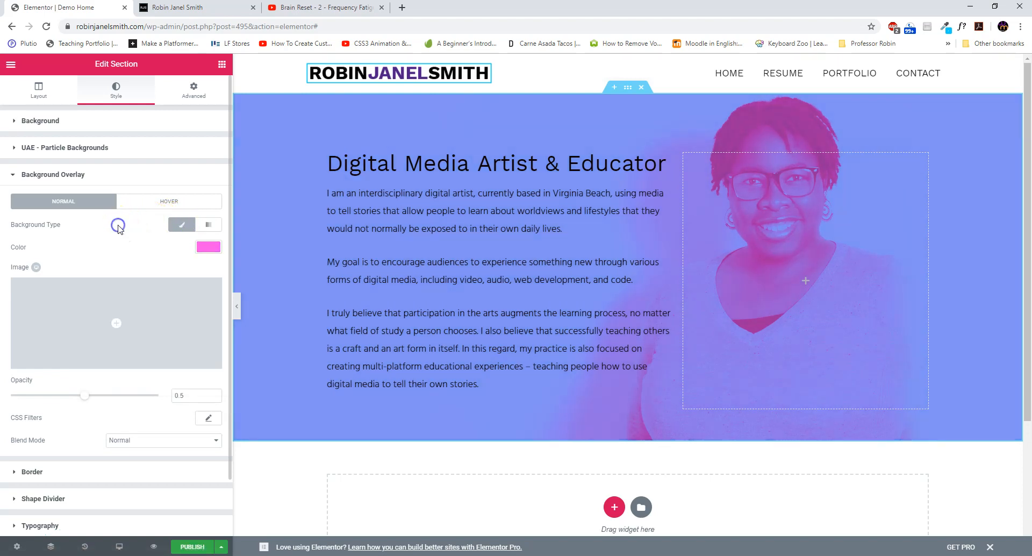
pyautogui.moveTo(87, 397); pyautogui.dragTo(138, 399)
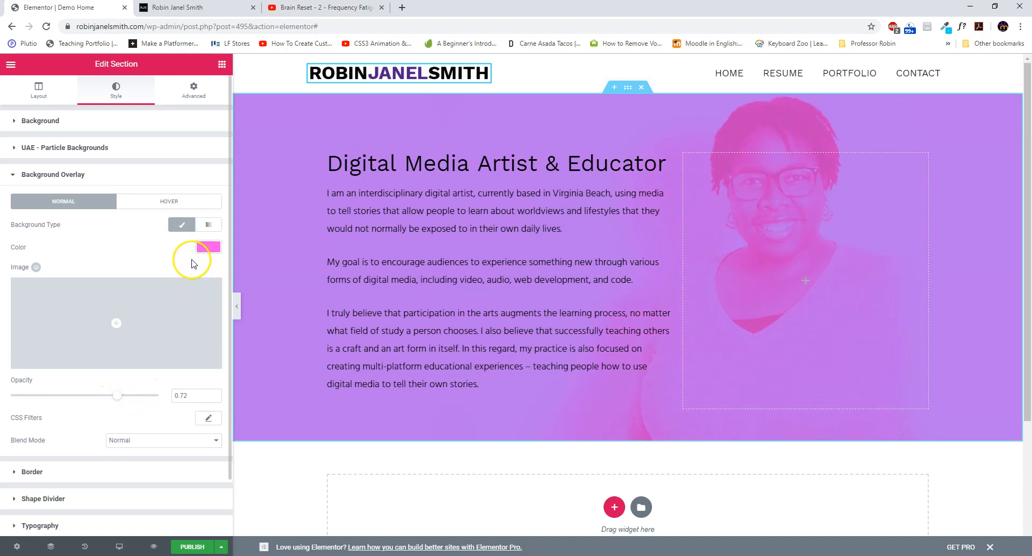
# Step: Switch the banner section's background overlay from Classic to the Gradient type
pyautogui.click(207, 247)
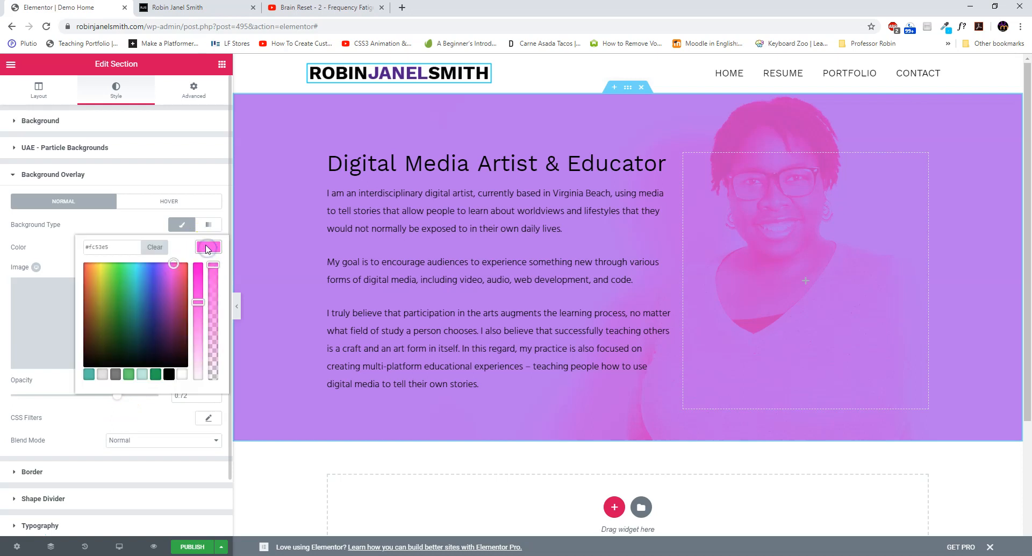
pyautogui.click(214, 224)
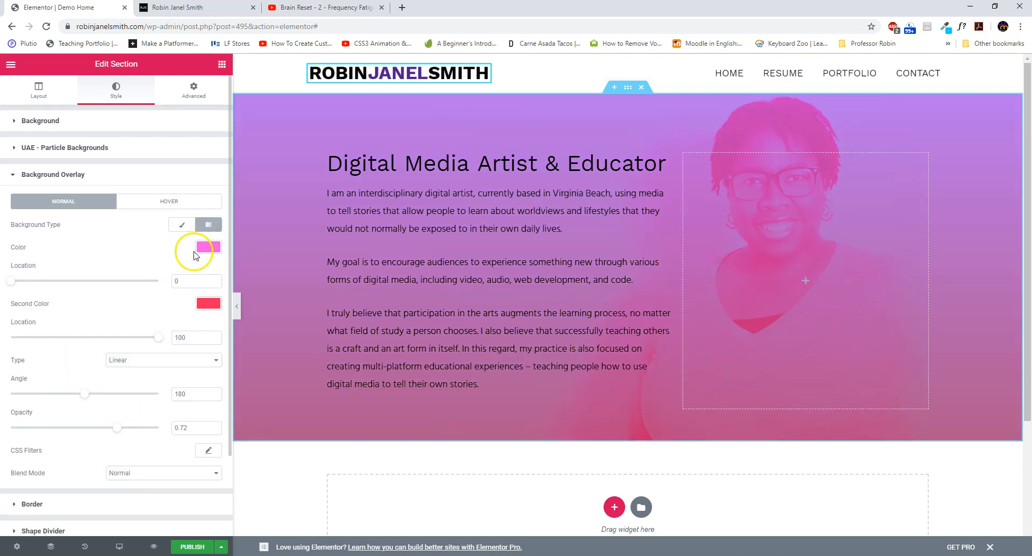
pyautogui.click(206, 249)
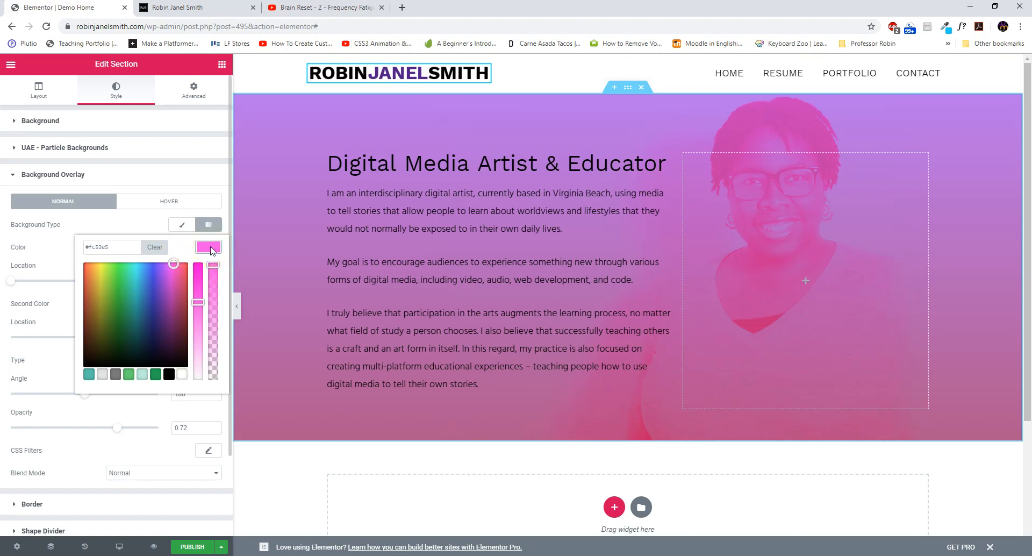
pyautogui.click(207, 248)
pyautogui.click(205, 247)
pyautogui.click(42, 248)
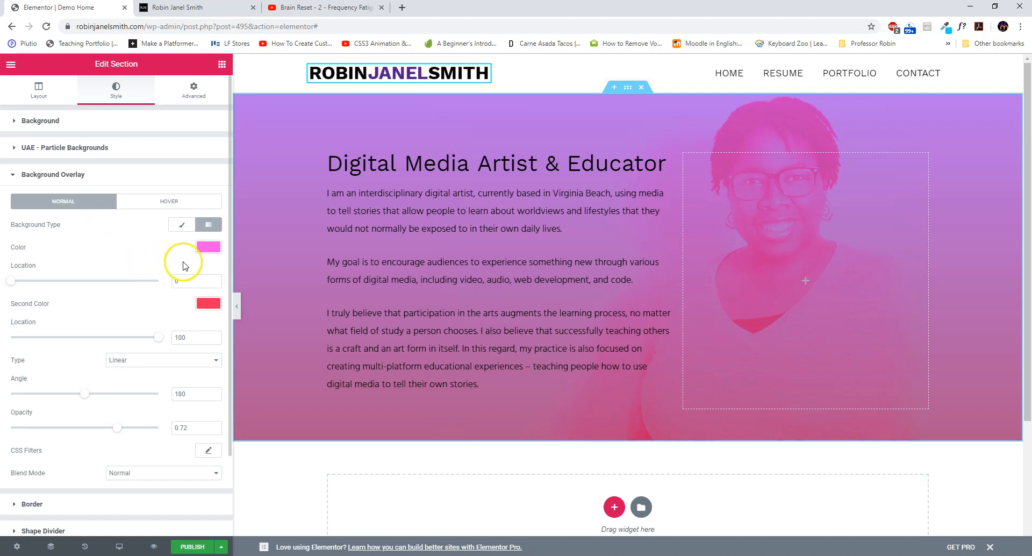
# Step: Sample the purple of the site logo with the eyedropper and apply it (#4F1E86) as the gradient overlay's first color
pyautogui.click(209, 246)
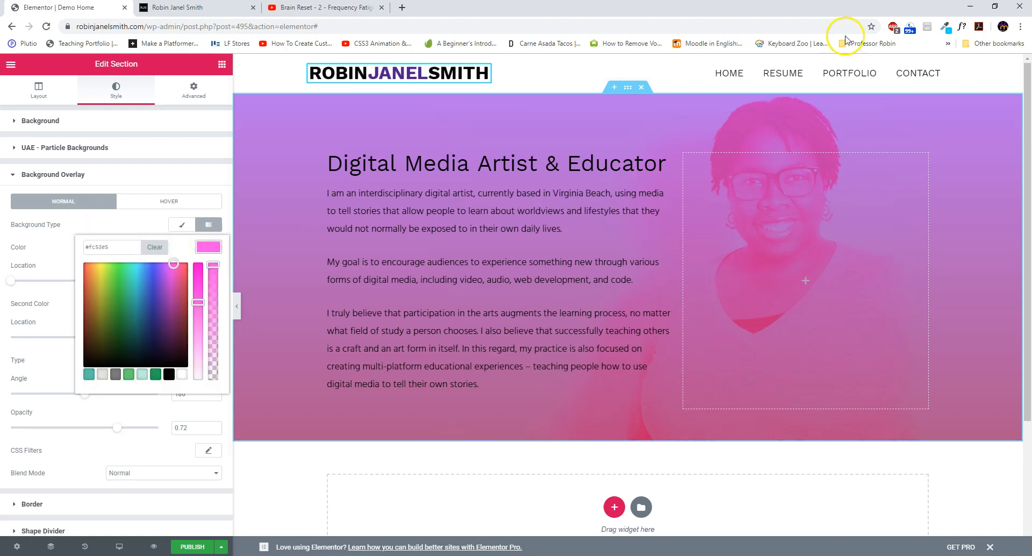
pyautogui.click(897, 40)
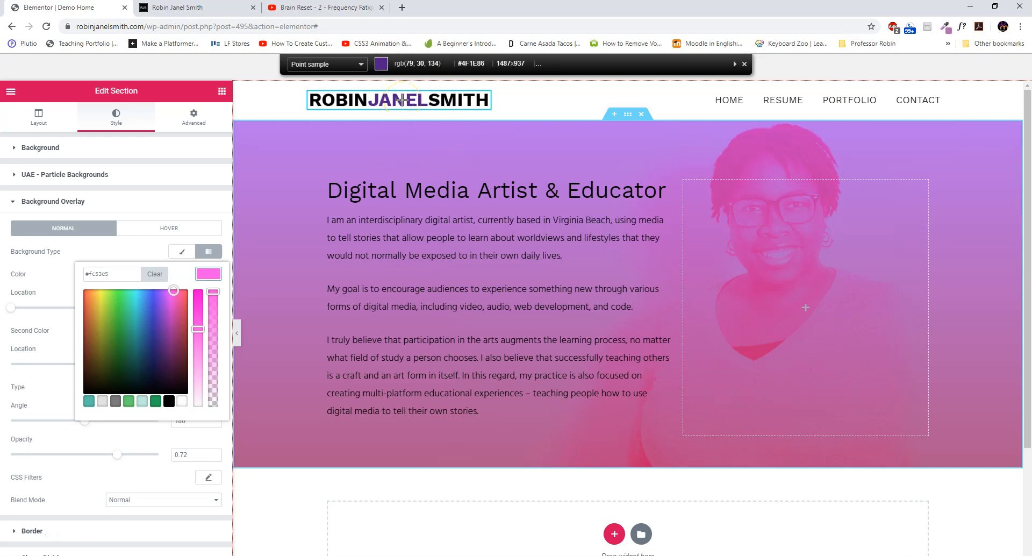
pyautogui.click(403, 99)
pyautogui.moveTo(111, 273); pyautogui.dragTo(32, 257)
pyautogui.hotkey('ctrl', 'v')
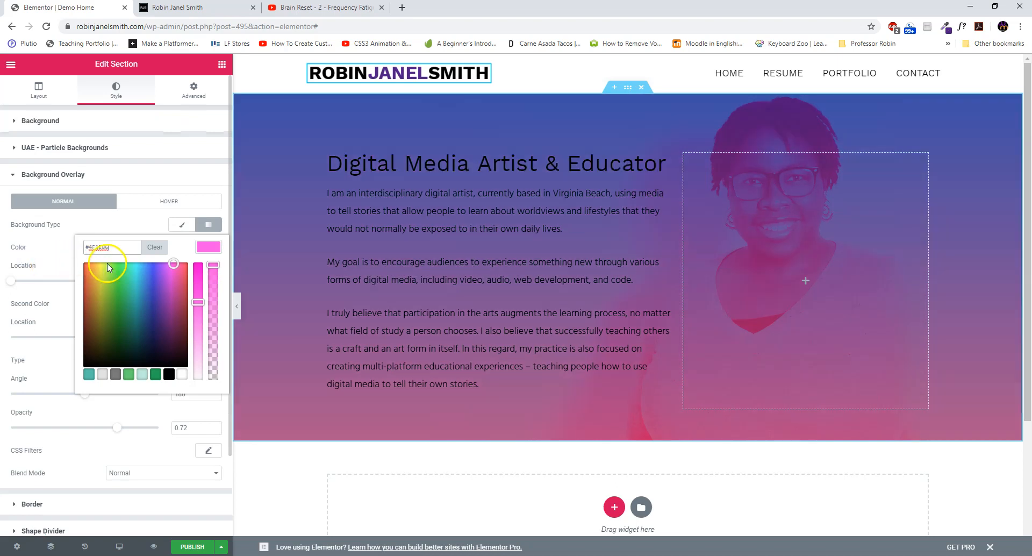
pyautogui.click(46, 253)
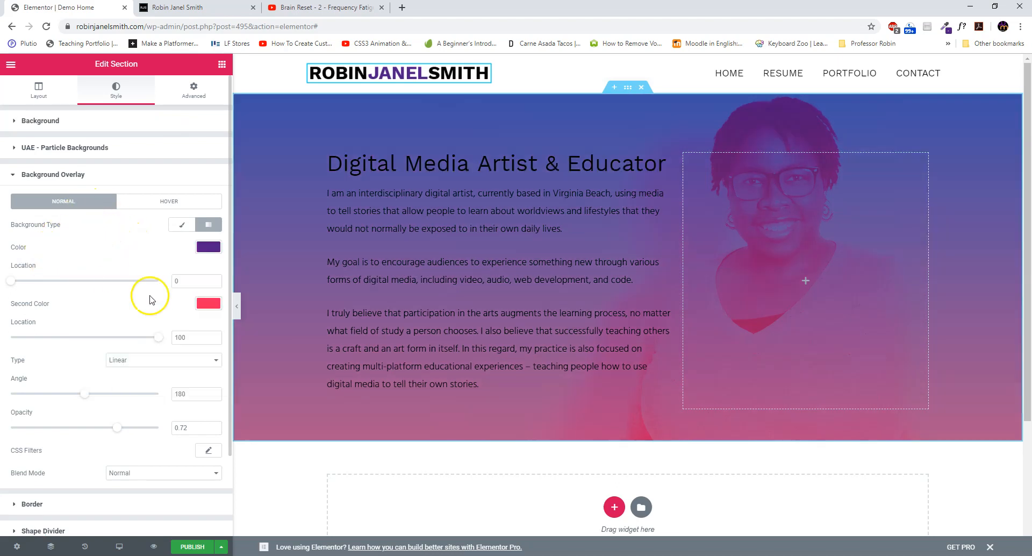
# Step: Make the gradient overlay's second color fully transparent and move its location to 86
pyautogui.click(208, 302)
pyautogui.moveTo(213, 322); pyautogui.dragTo(229, 454)
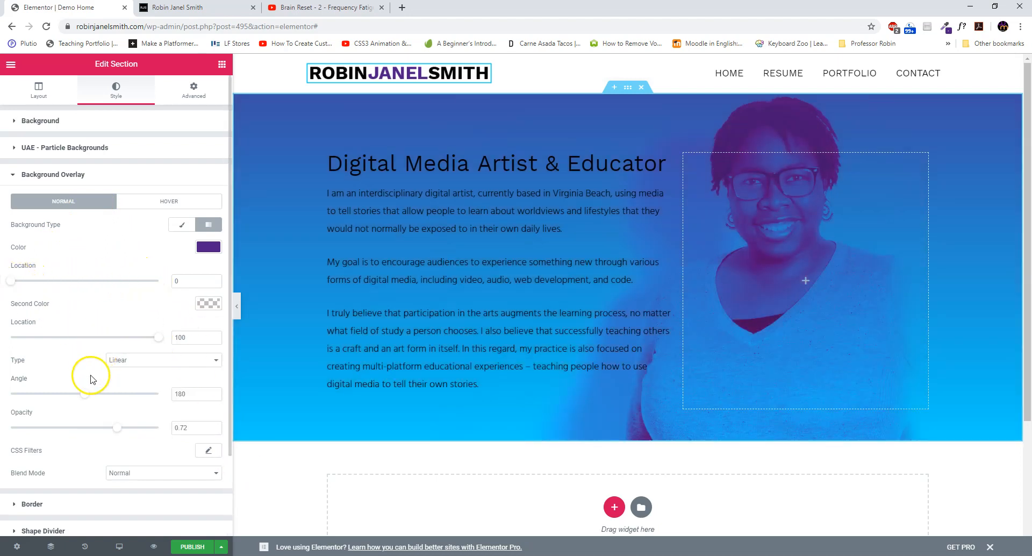
pyautogui.moveTo(157, 339)
pyautogui.mouseDown()
pyautogui.moveTo(86, 335)
pyautogui.moveTo(137, 338)
pyautogui.mouseUp()
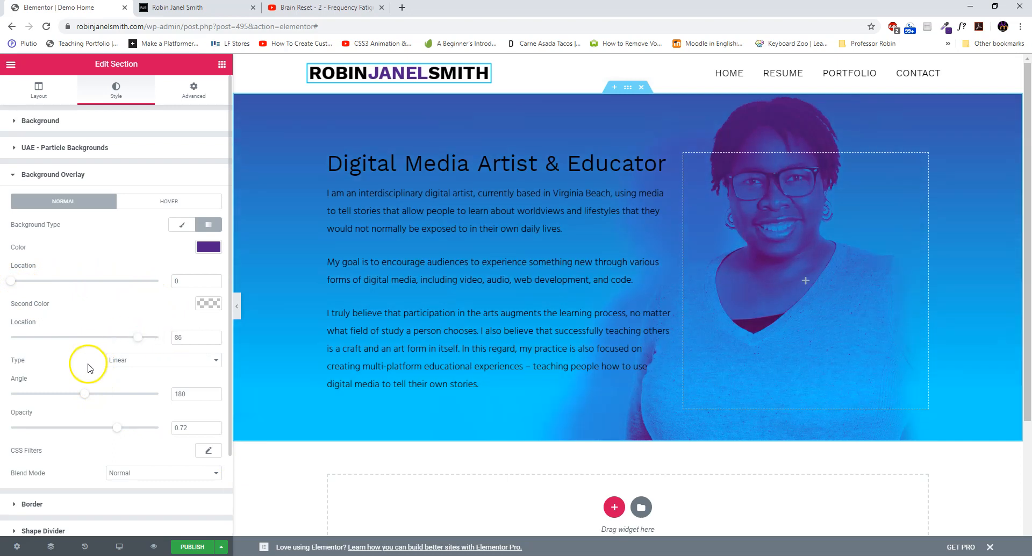
# Step: Raise the background overlay's opacity to 0.92 and set the linear gradient's angle to 110
pyautogui.click(204, 249)
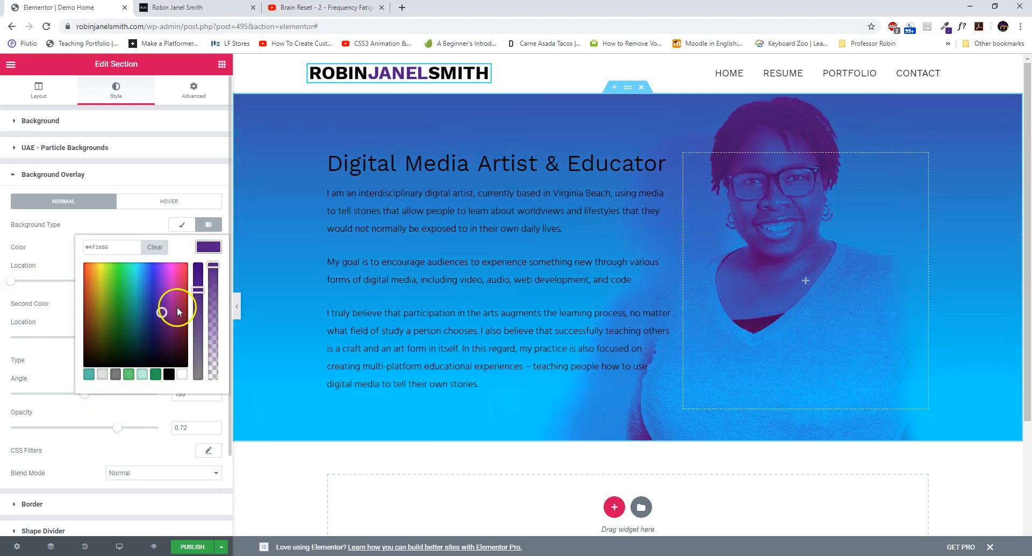
pyautogui.click(209, 247)
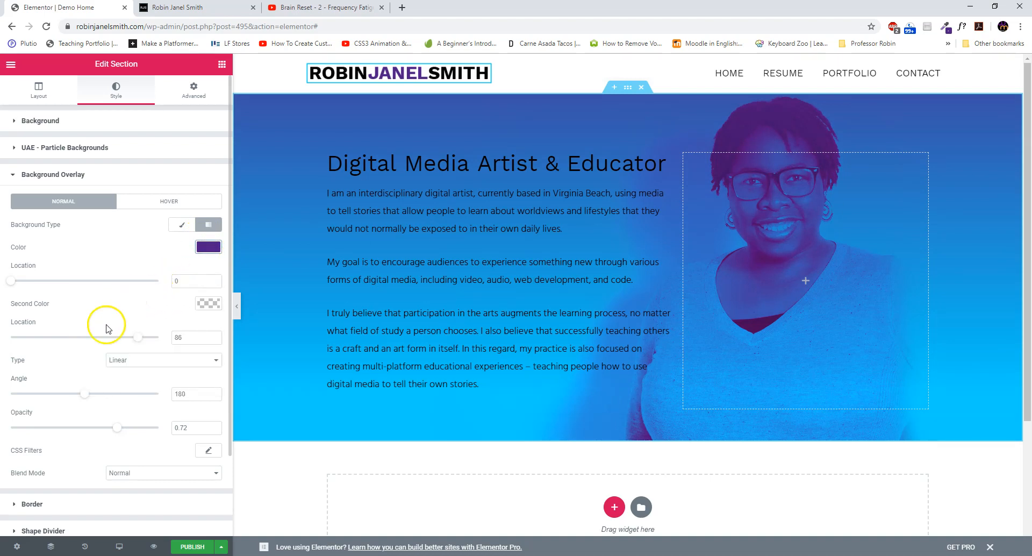
pyautogui.moveTo(134, 432); pyautogui.dragTo(149, 433)
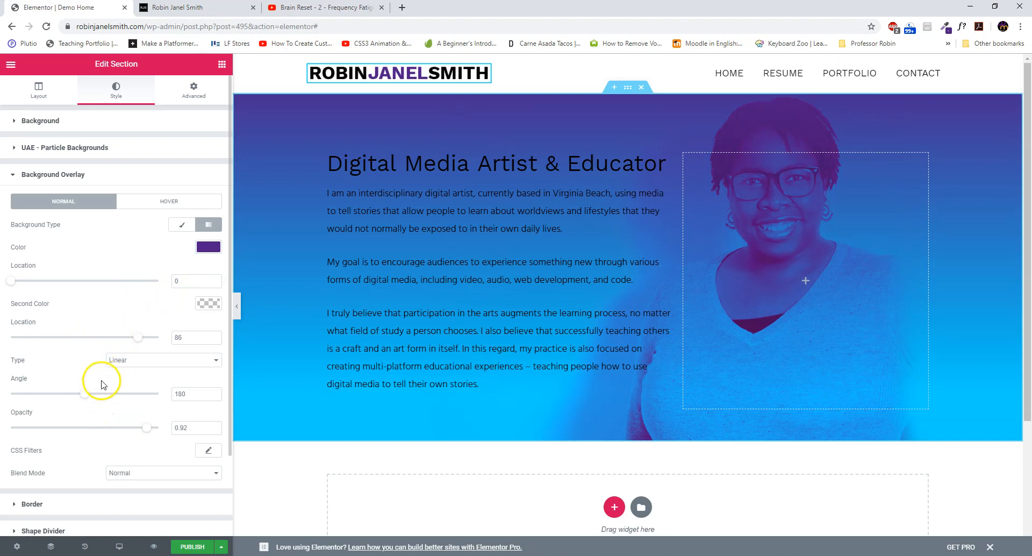
pyautogui.moveTo(85, 395)
pyautogui.mouseDown()
pyautogui.moveTo(58, 396)
pyautogui.moveTo(69, 393)
pyautogui.mouseUp()
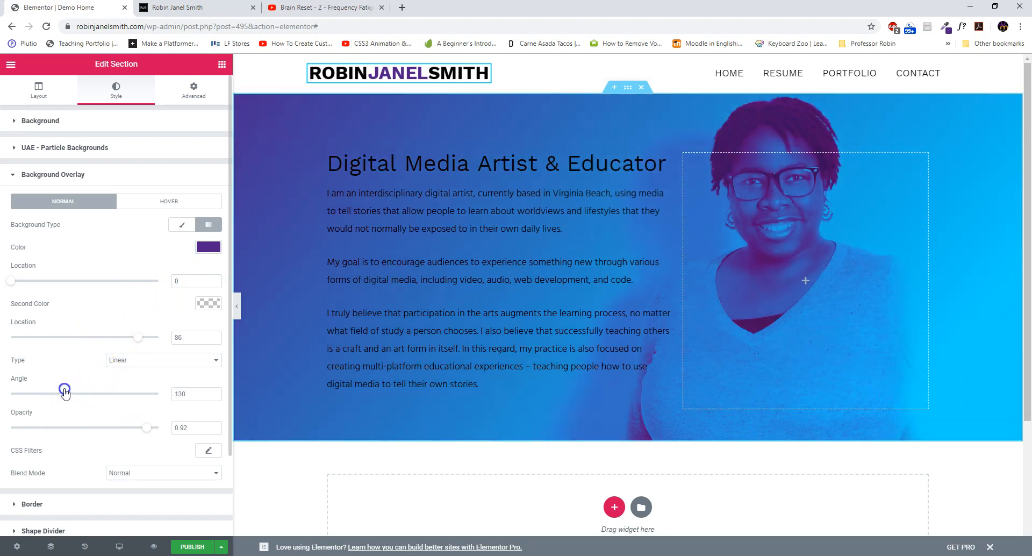
# Step: Set the gradient's first color location to 40 and second color location to 71, and compare the banner with the live home page
pyautogui.moveTo(139, 337); pyautogui.dragTo(117, 339)
pyautogui.moveTo(12, 281); pyautogui.dragTo(70, 288)
pyautogui.click(115, 337)
pyautogui.click(115, 322)
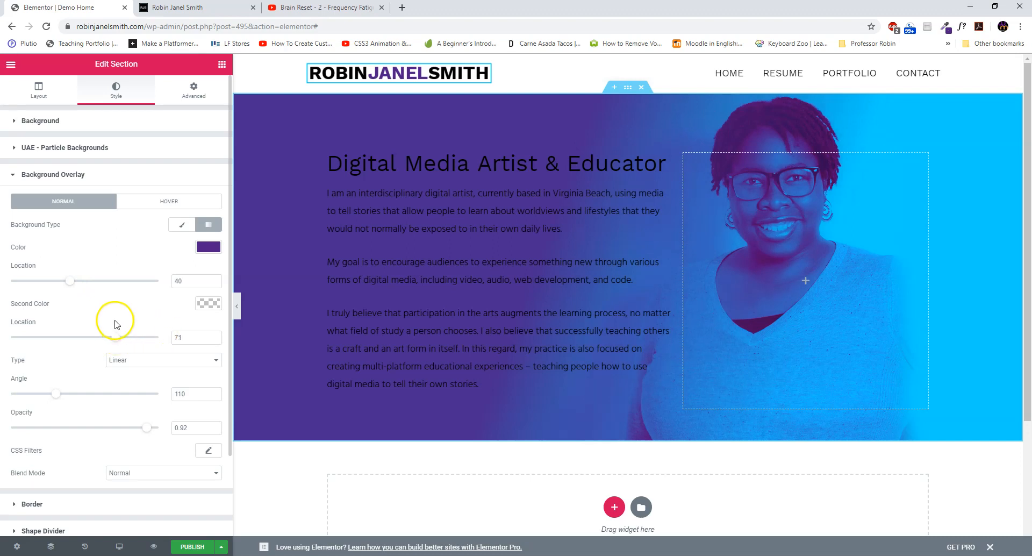
pyautogui.click(188, 8)
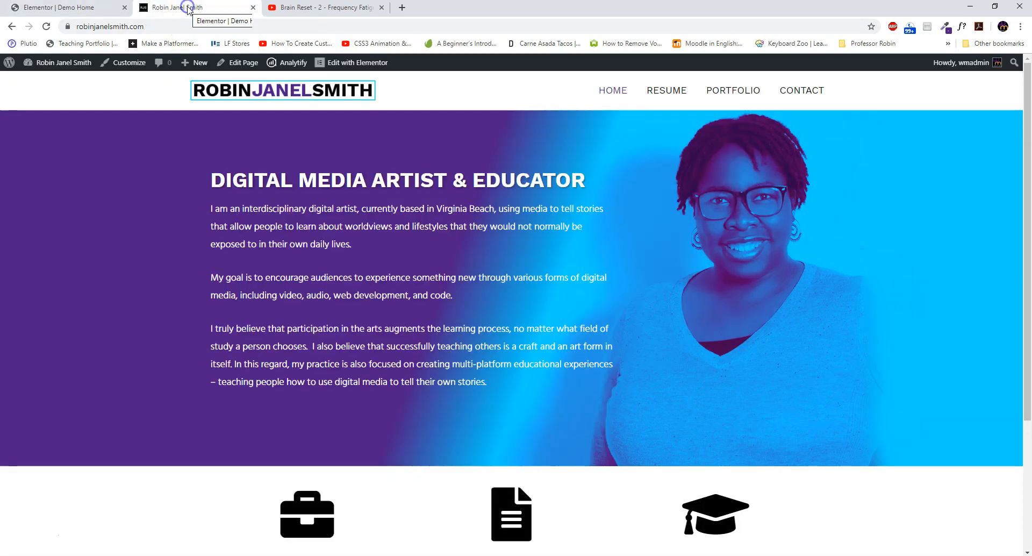
pyautogui.click(76, 9)
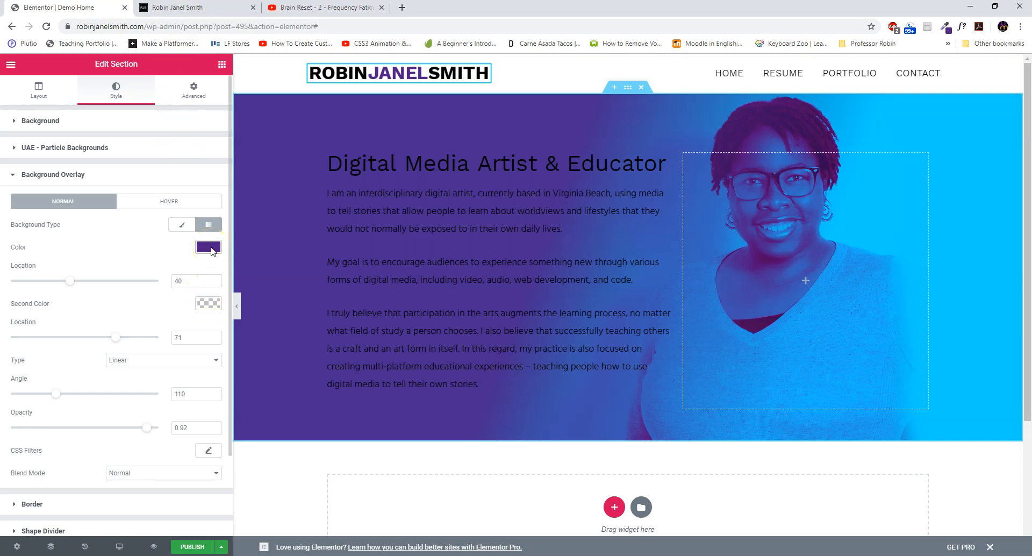
# Step: In Elementor's global Color Picker settings, replace the darker teal swatch with the logo purple #4F1E86
pyautogui.click(208, 247)
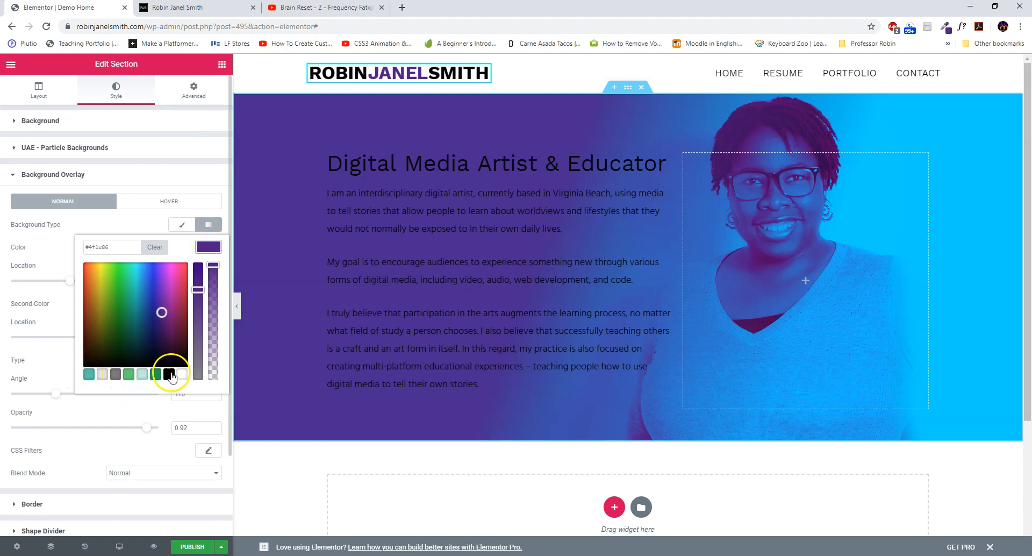
pyautogui.click(10, 67)
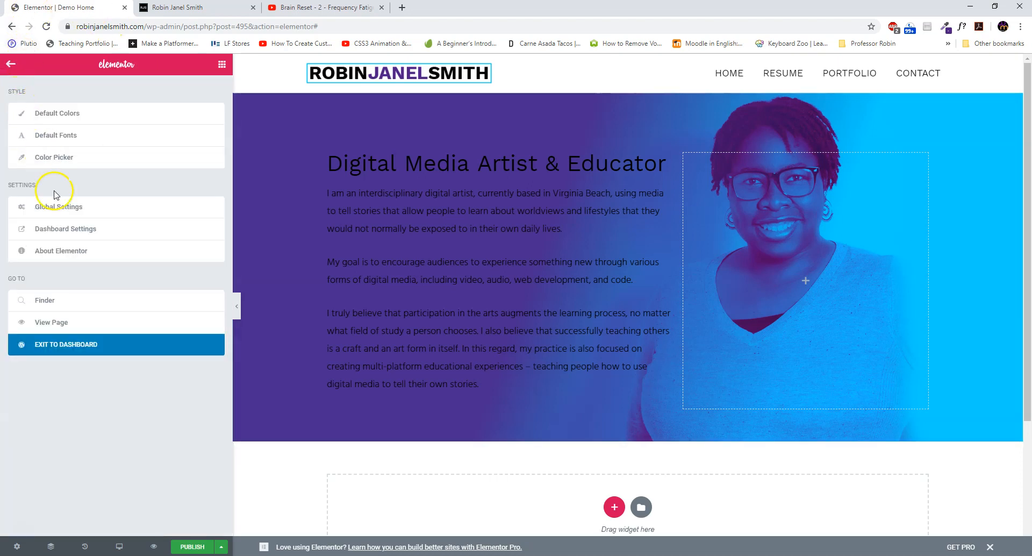
pyautogui.click(14, 67)
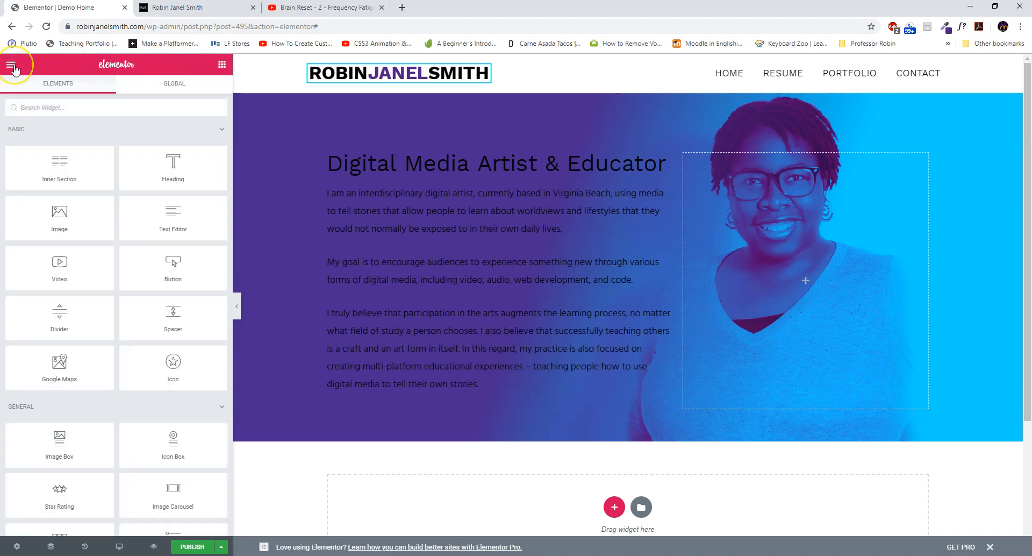
pyautogui.click(11, 67)
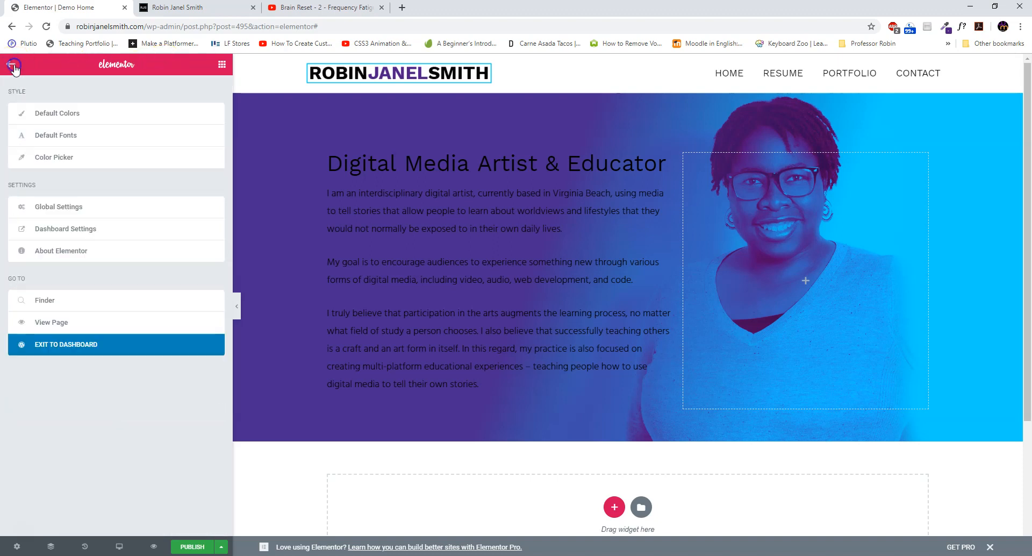
pyautogui.click(78, 159)
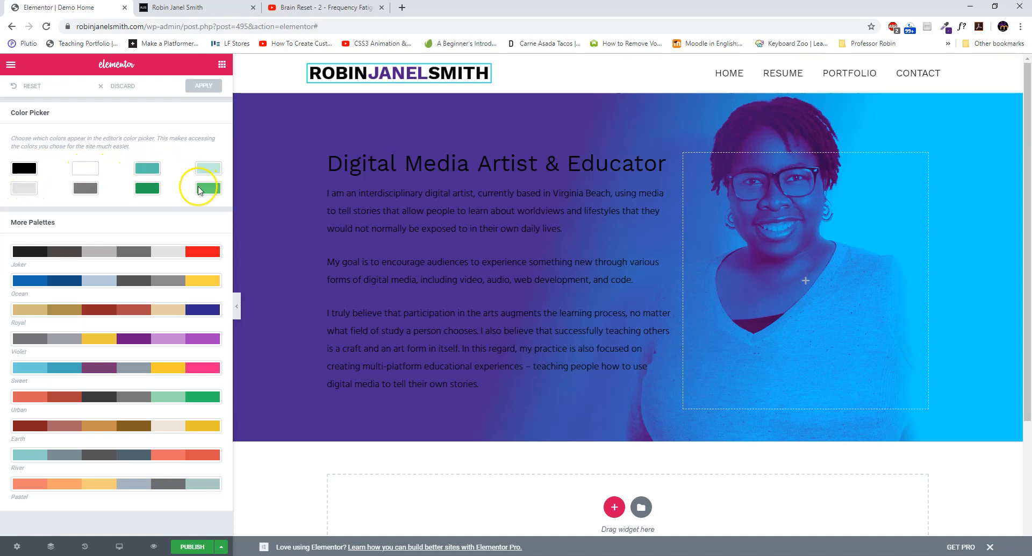
pyautogui.click(151, 173)
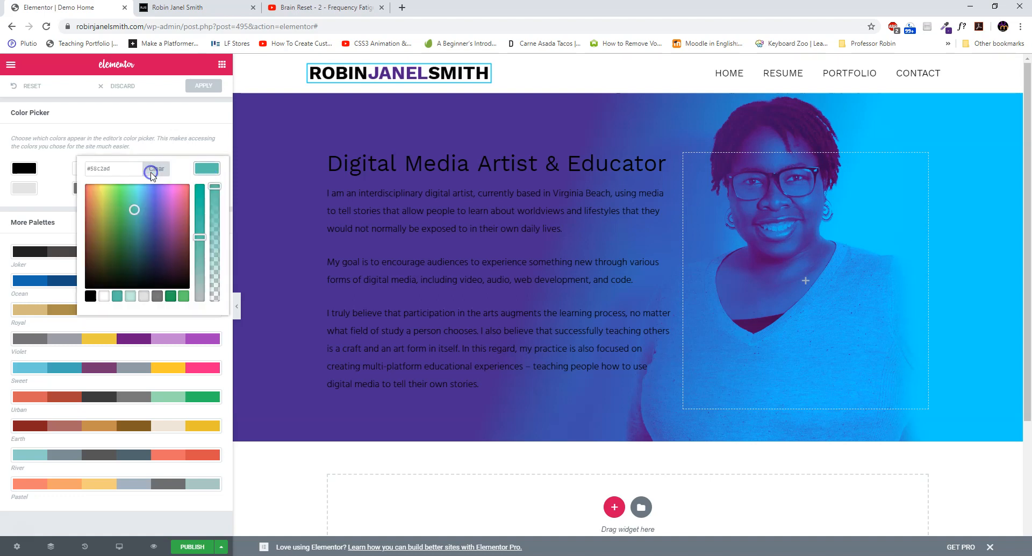
pyautogui.click(37, 156)
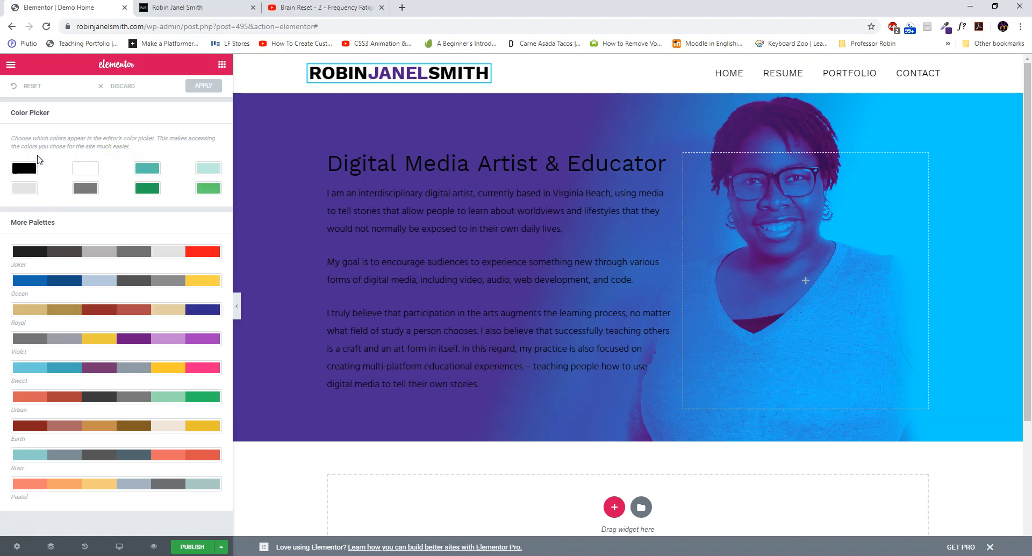
pyautogui.click(143, 170)
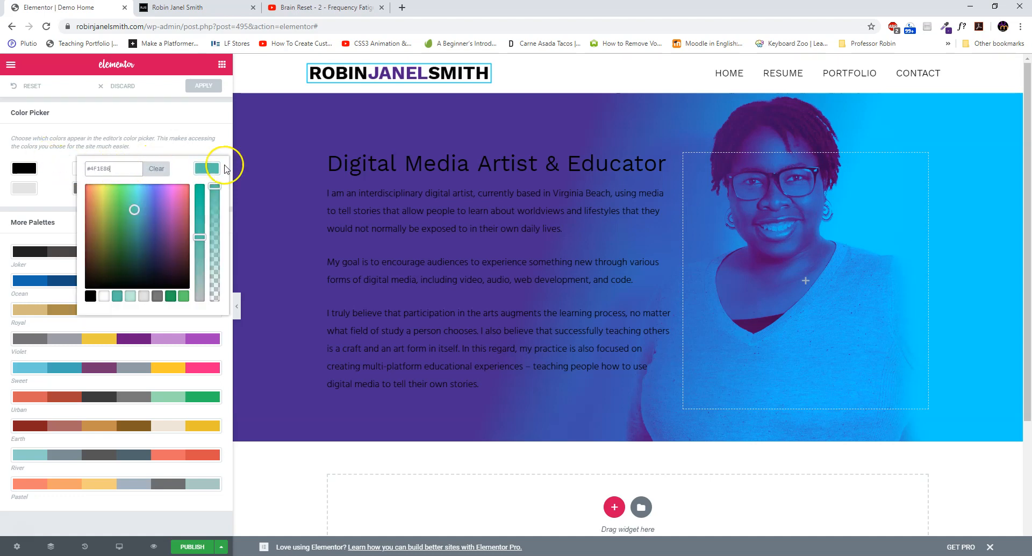
pyautogui.click(203, 159)
# Step: Replace the light teal palette swatch with bright blue #07cfff and apply the updated color picker palette
pyautogui.click(209, 170)
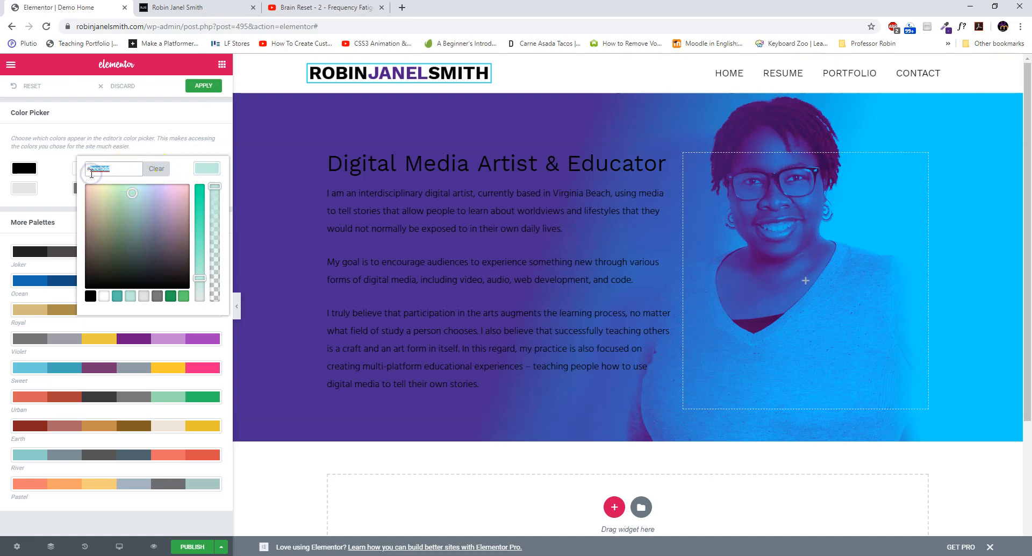
pyautogui.write('77cc')
pyautogui.write('f')
pyautogui.press('BackSpace')
pyautogui.press('BackSpace')
pyautogui.press('BackSpace')
pyautogui.press('BackSpace')
pyautogui.press('BackSpace')
pyautogui.write('0')
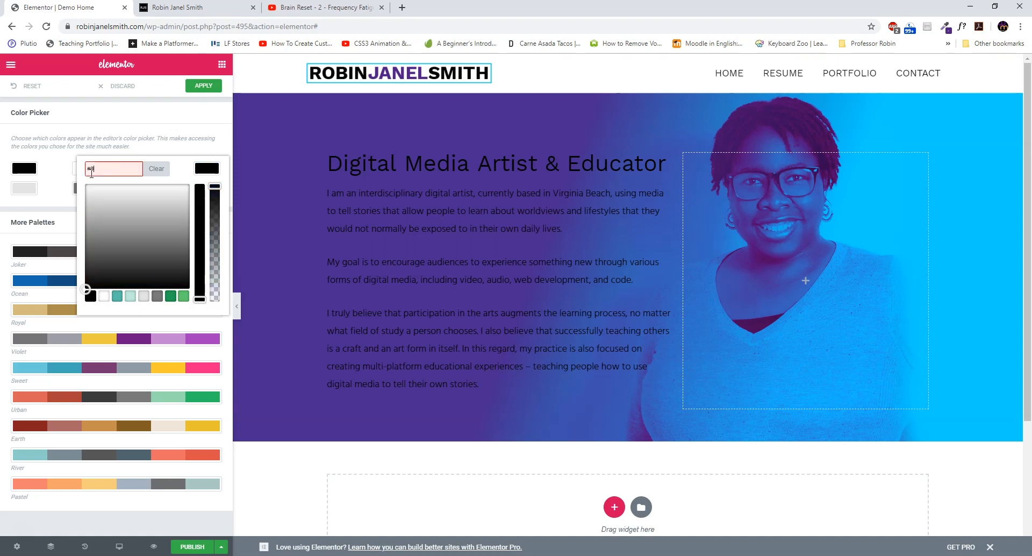
pyautogui.write('000077ccfff')
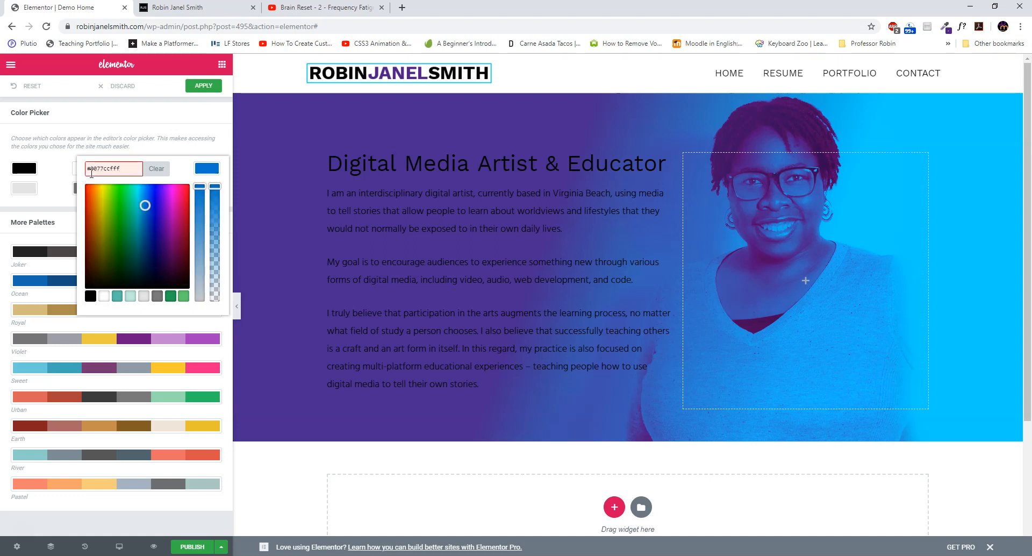
pyautogui.moveTo(126, 169); pyautogui.dragTo(81, 171)
pyautogui.write('07cfff')
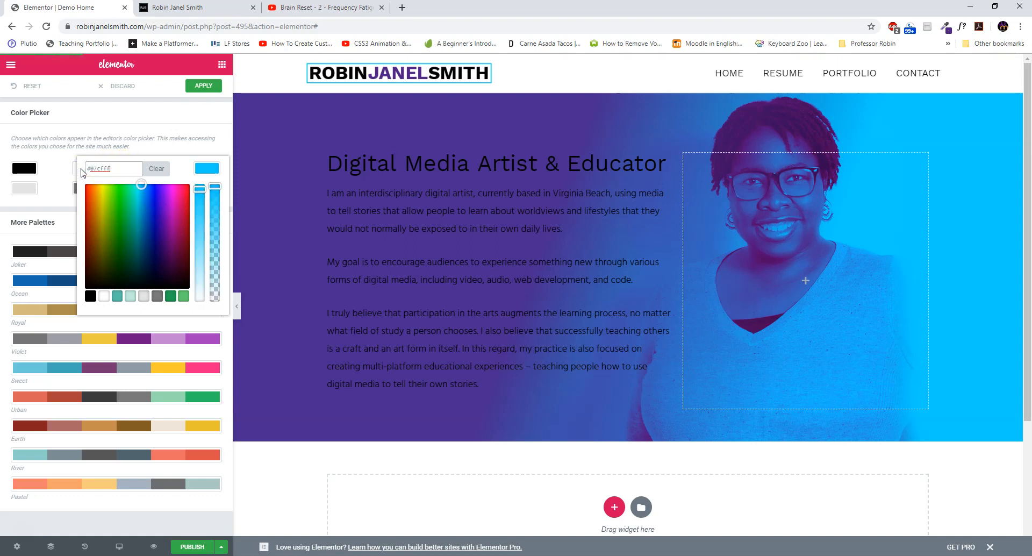
pyautogui.click(113, 136)
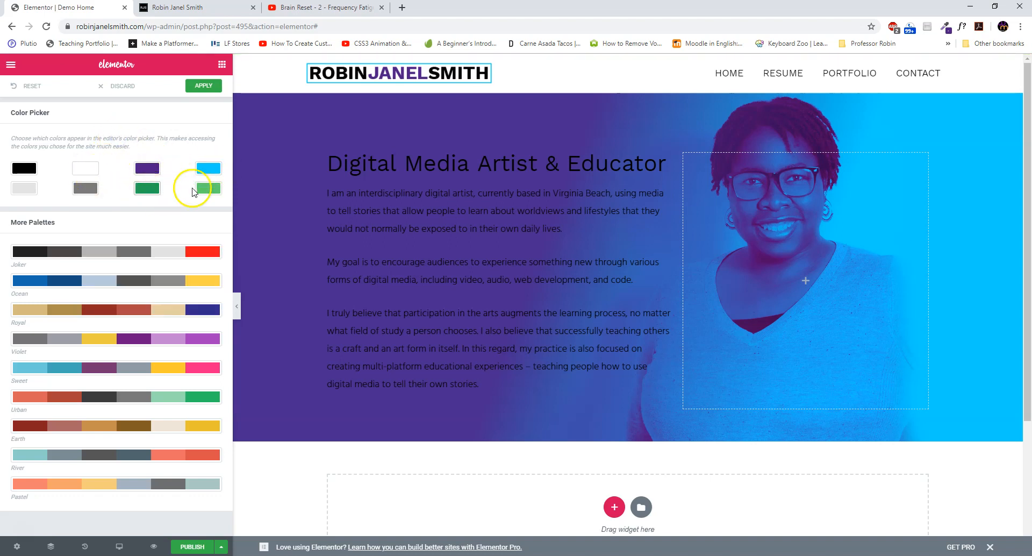
pyautogui.click(199, 88)
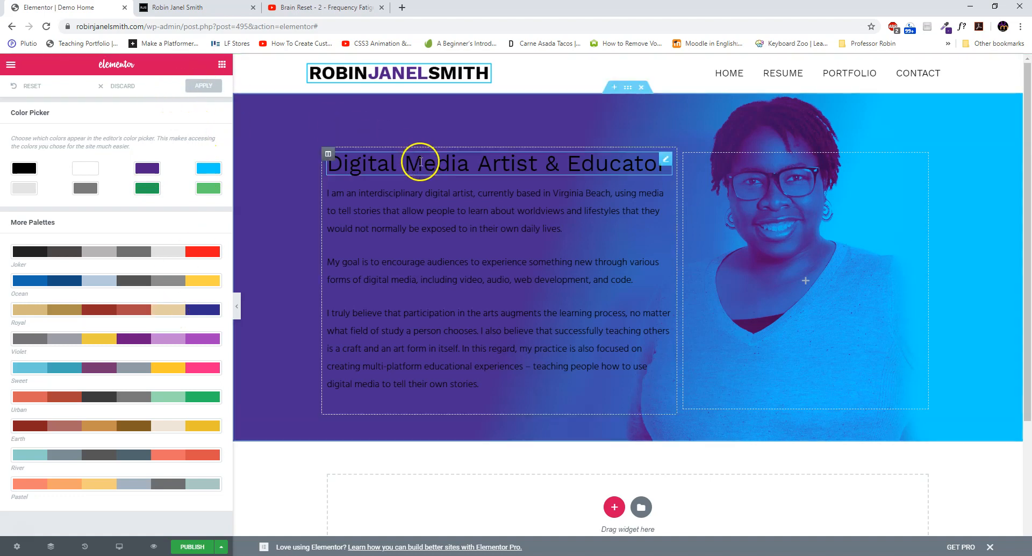
# Step: Check the updated palette swatches in the color picker of the banner section's gradient overlay
pyautogui.click(624, 92)
pyautogui.click(211, 250)
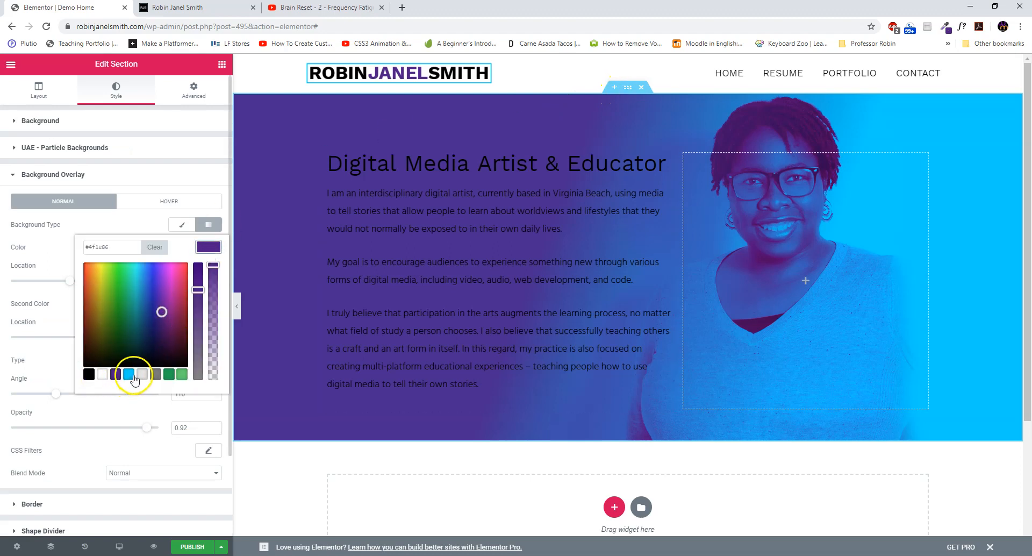
pyautogui.click(105, 219)
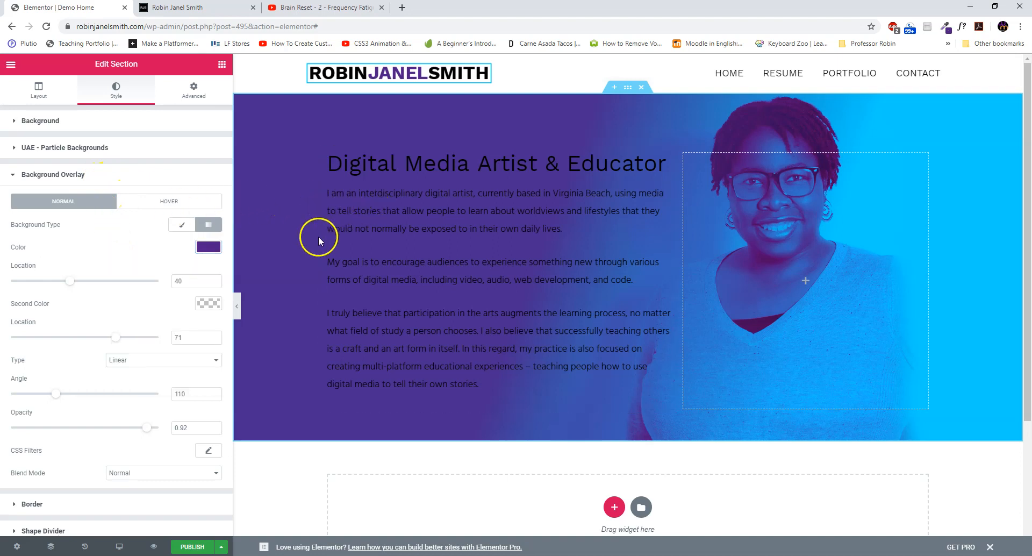
# Step: Try center and right alignment on the banner heading and settle on left alignment
pyautogui.click(357, 163)
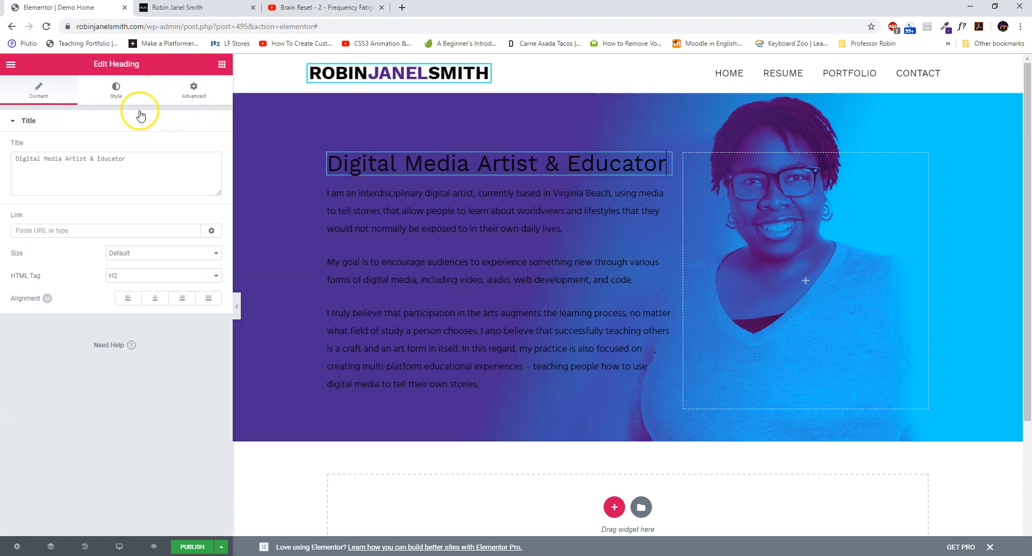
pyautogui.click(114, 93)
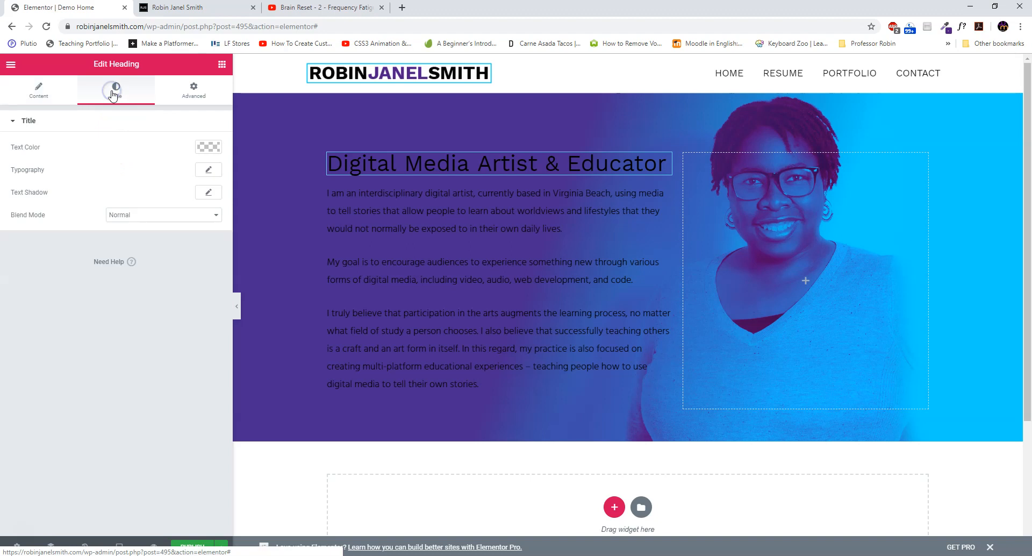
pyautogui.click(43, 90)
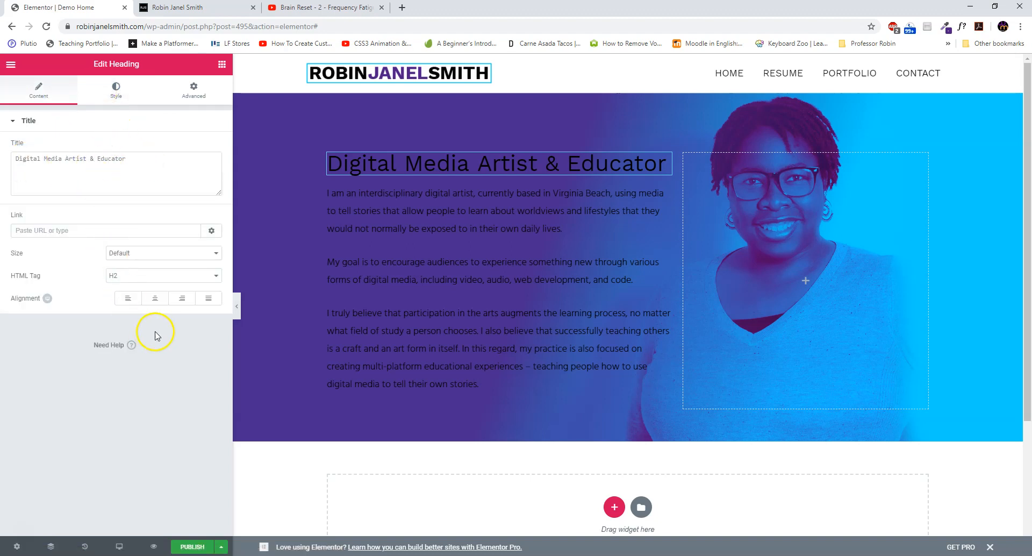
pyautogui.click(150, 300)
pyautogui.click(130, 301)
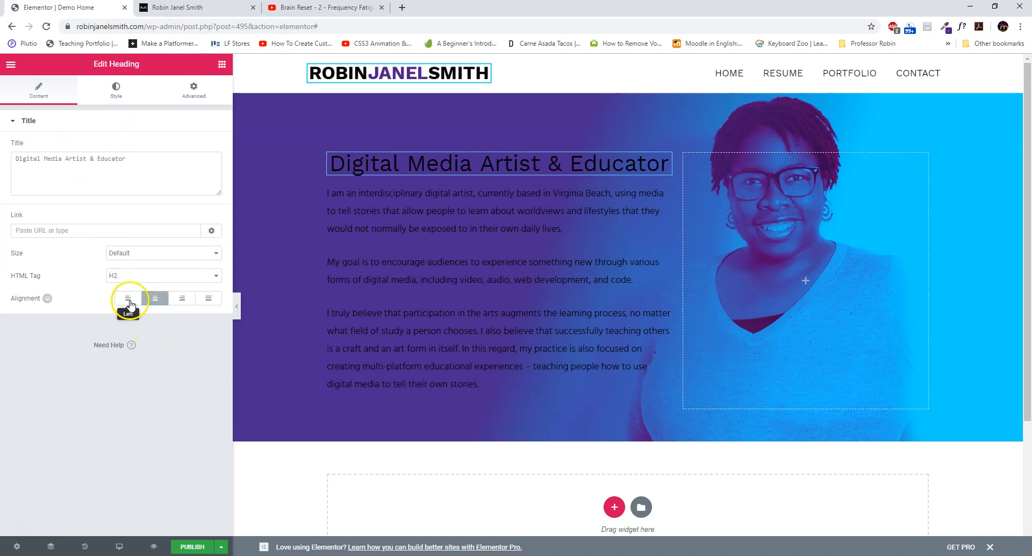
pyautogui.click(181, 298)
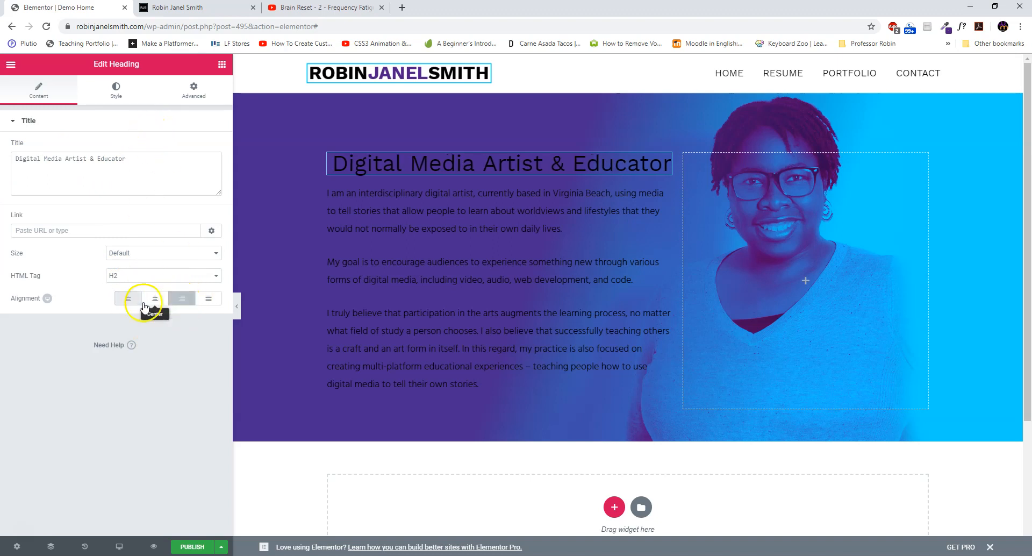
pyautogui.click(124, 300)
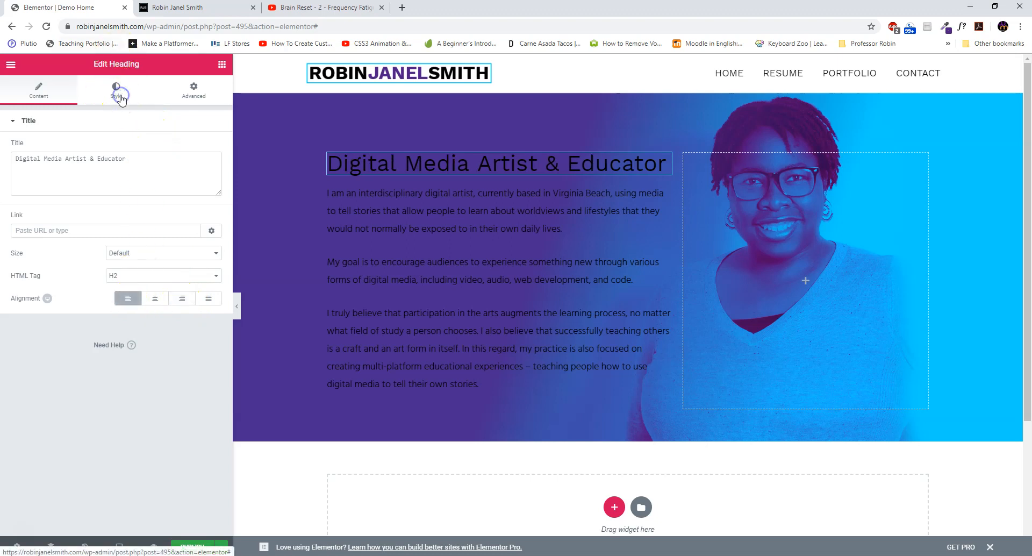
# Step: Set the banner heading's text color to white using the palette swatch
pyautogui.click(121, 97)
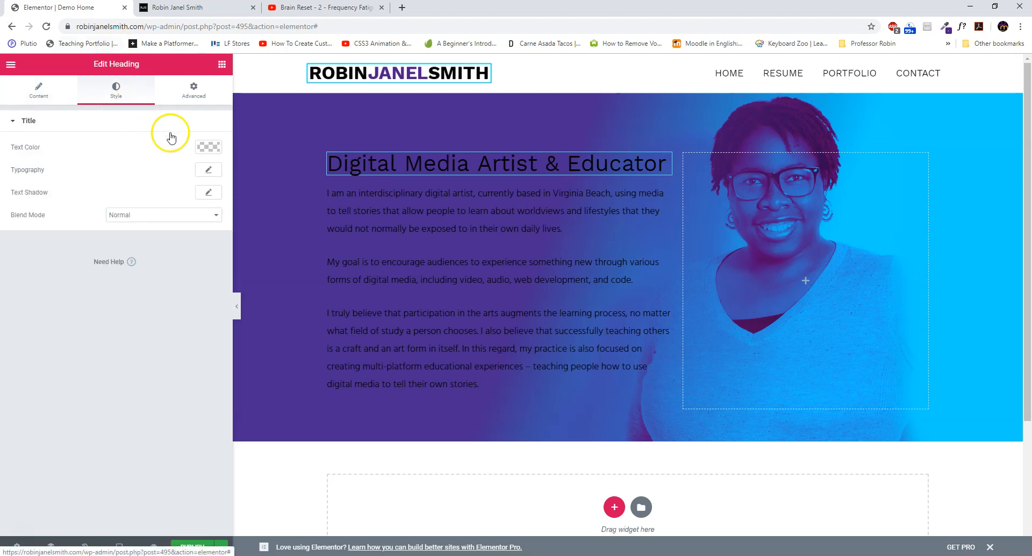
pyautogui.click(207, 147)
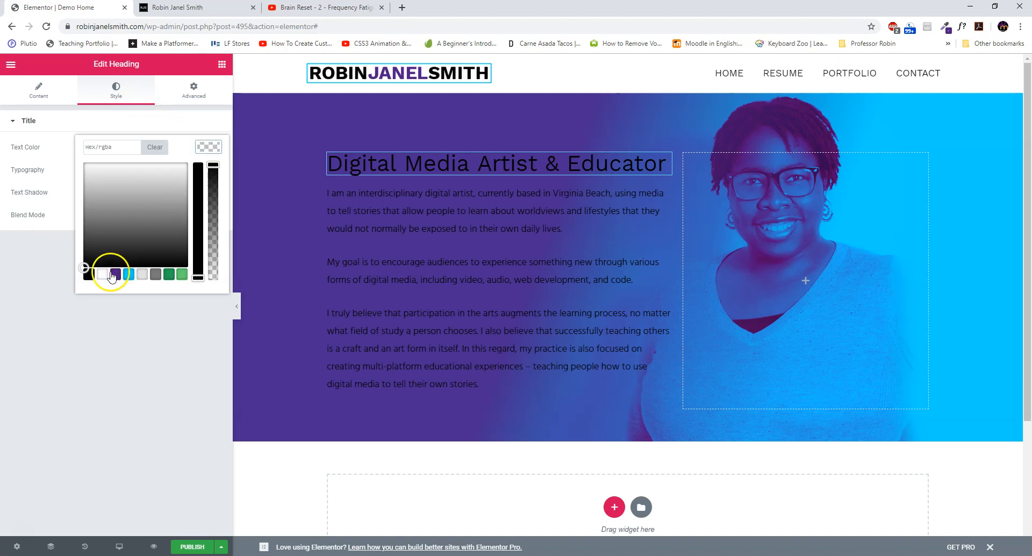
pyautogui.click(101, 275)
pyautogui.click(105, 332)
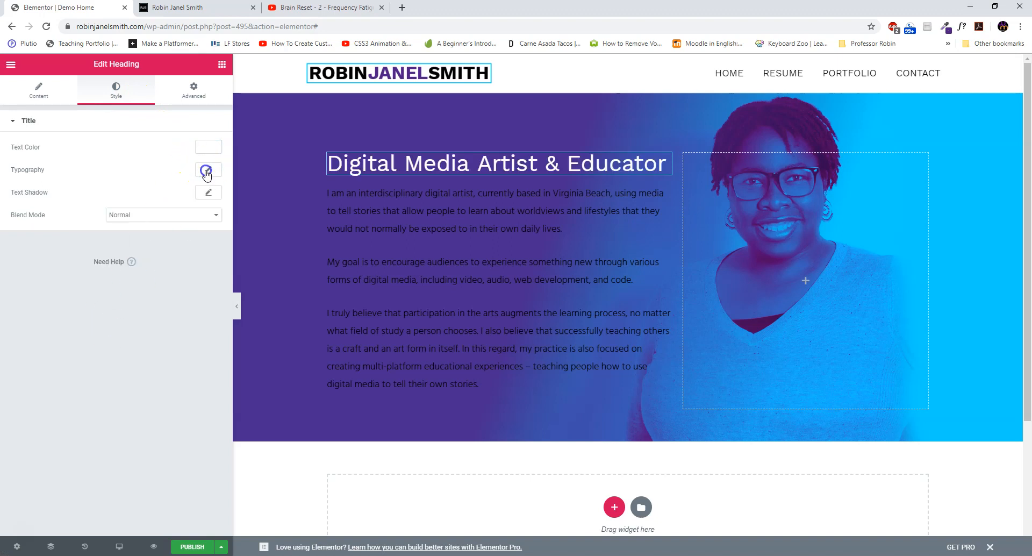
# Step: Set the banner heading's typography to Uppercase transform and Bold weight
pyautogui.click(208, 170)
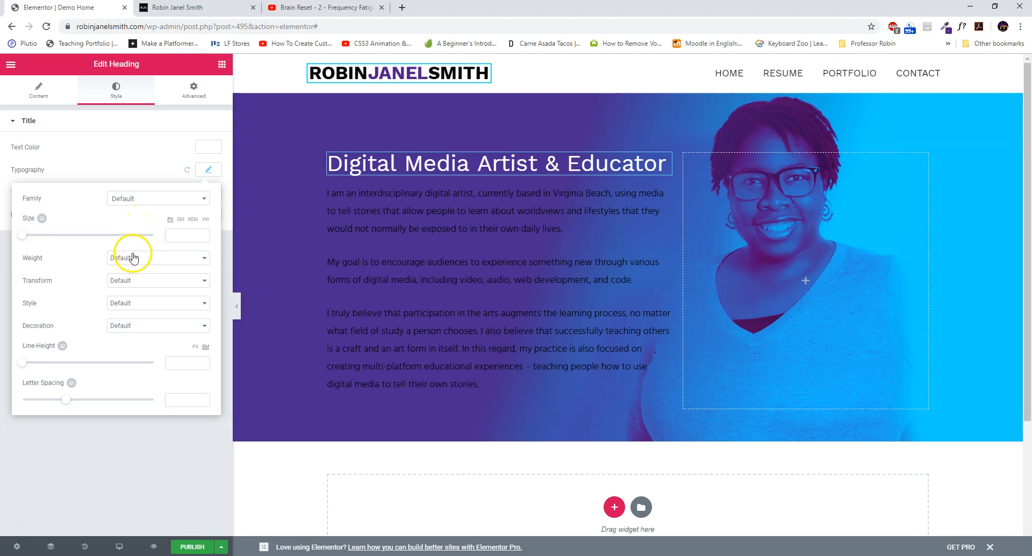
pyautogui.click(148, 202)
pyautogui.click(114, 203)
pyautogui.click(62, 206)
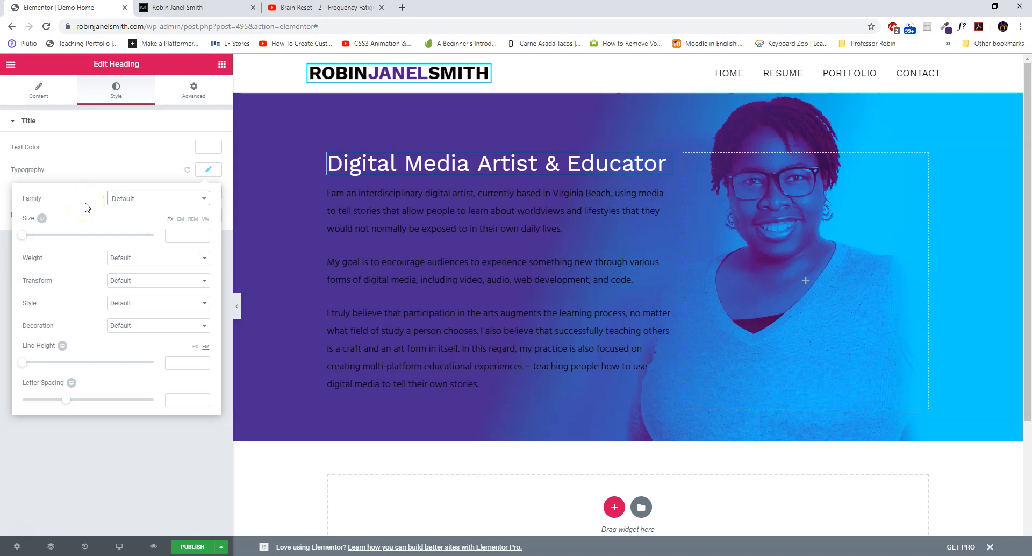
pyautogui.click(150, 285)
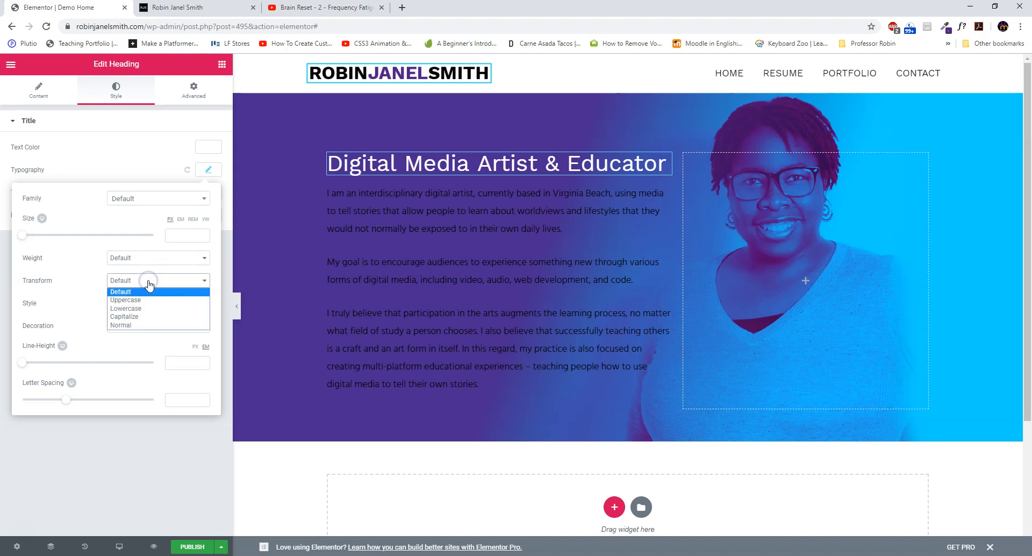
pyautogui.click(149, 299)
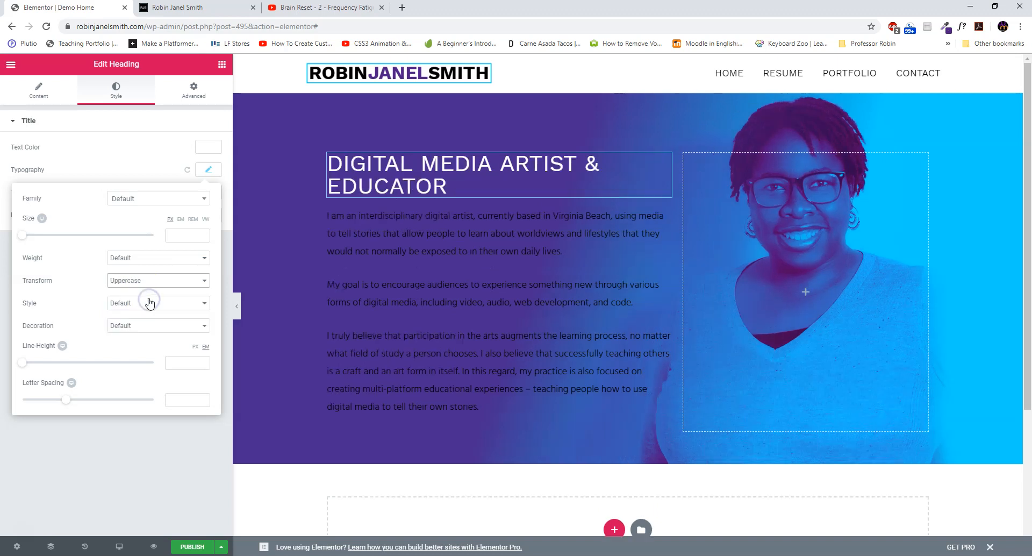
pyautogui.click(129, 258)
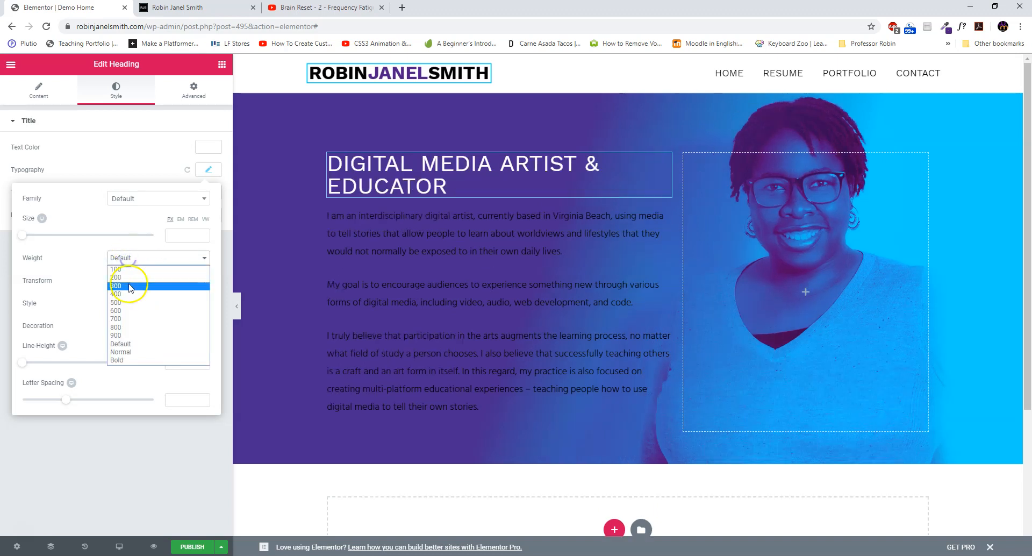
pyautogui.click(139, 358)
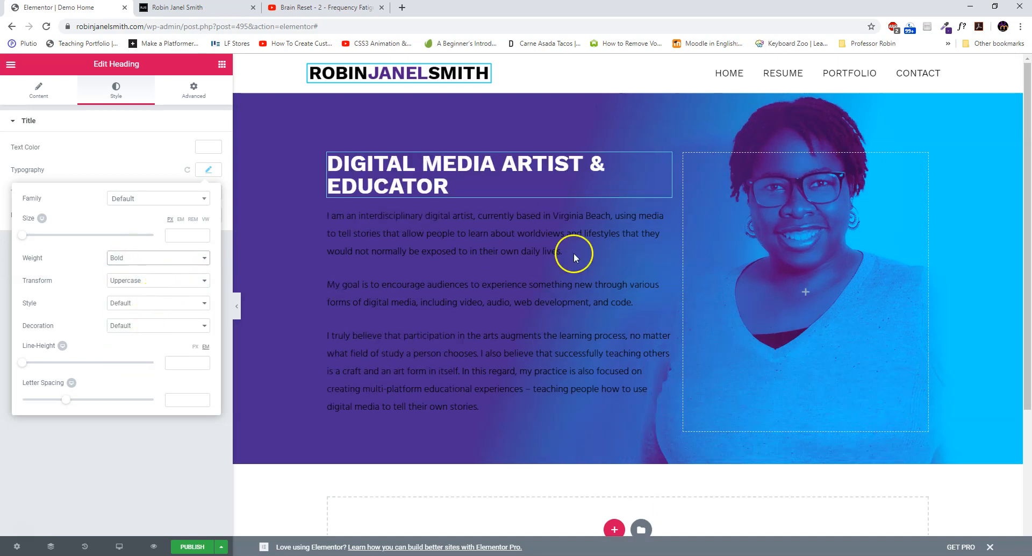
# Step: Widen the banner's text column slightly and set the heading's font size to 36 px so it fits on one line
pyautogui.moveTo(676, 226); pyautogui.dragTo(683, 225)
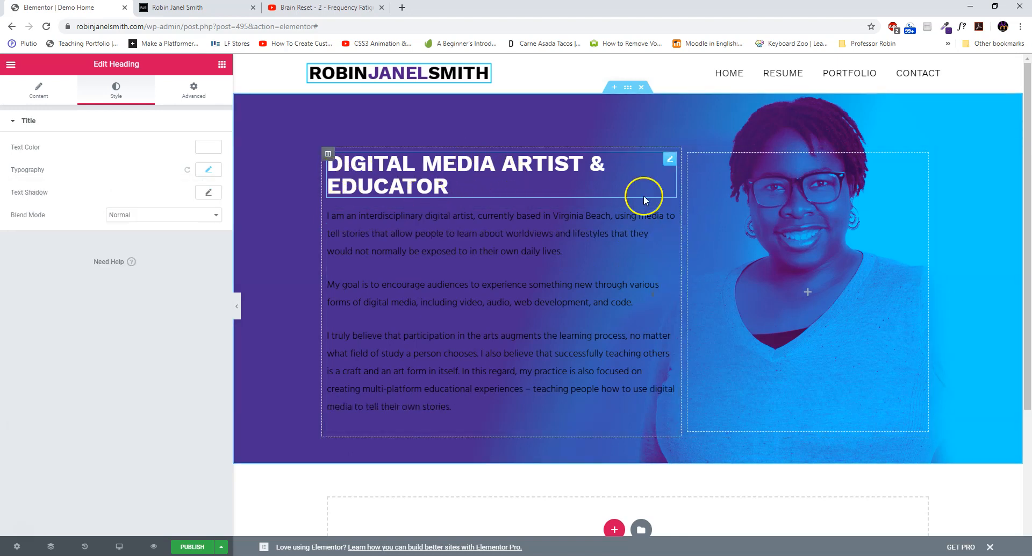
pyautogui.click(670, 161)
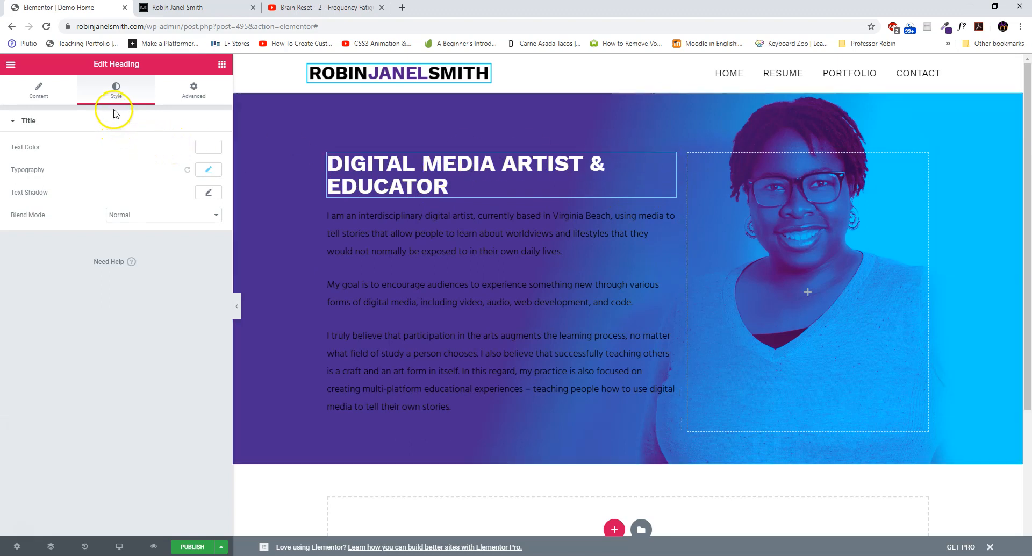
pyautogui.click(208, 170)
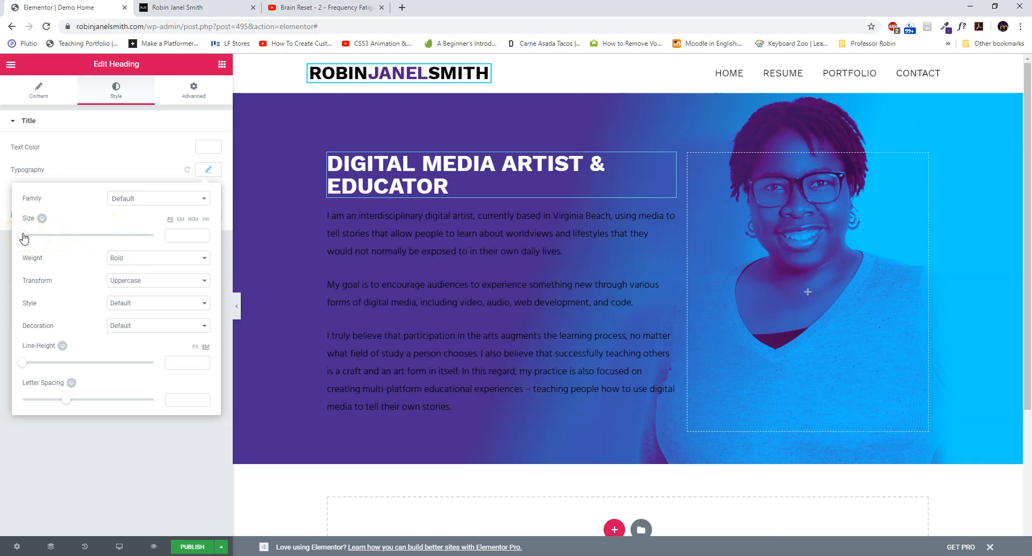
pyautogui.moveTo(35, 236); pyautogui.dragTo(46, 233)
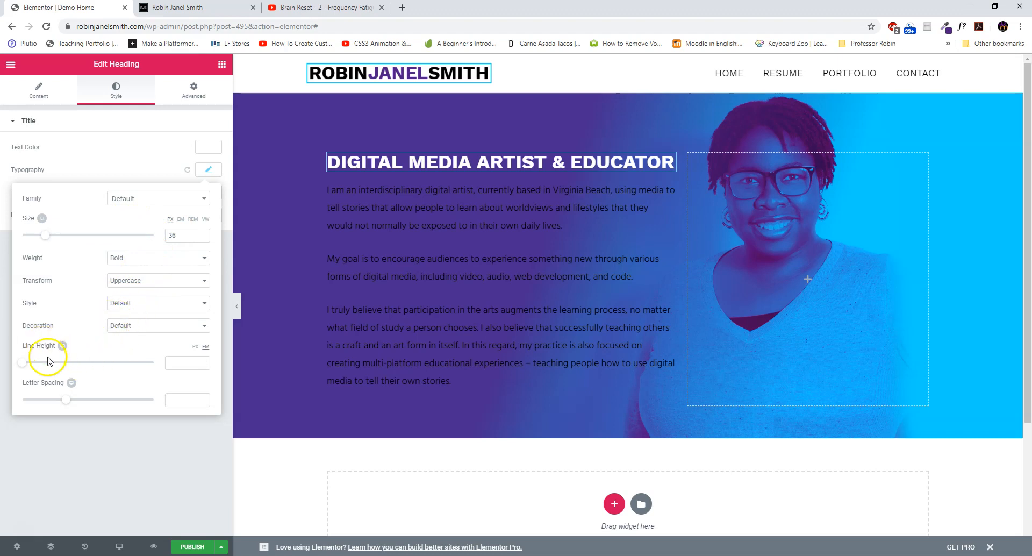
# Step: Try adjusting the heading's letter spacing and clear the value again
pyautogui.moveTo(66, 399)
pyautogui.mouseDown()
pyautogui.moveTo(134, 393)
pyautogui.moveTo(72, 394)
pyautogui.mouseUp()
pyautogui.doubleClick(193, 398)
pyautogui.press('BackSpace')
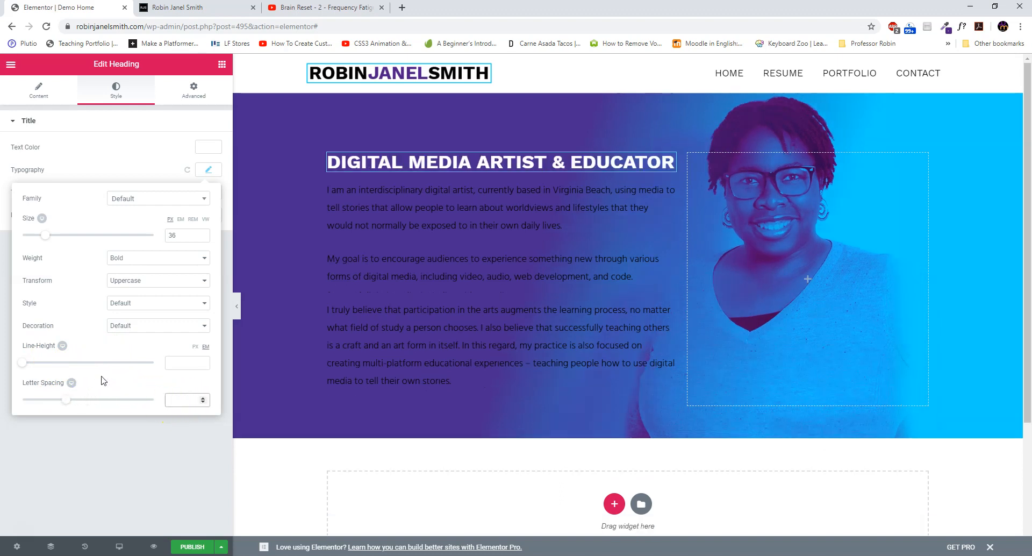
pyautogui.click(124, 343)
pyautogui.click(124, 146)
# Step: Add a text shadow to the banner heading with a near-black color based on RGB 12,12,12
pyautogui.click(207, 194)
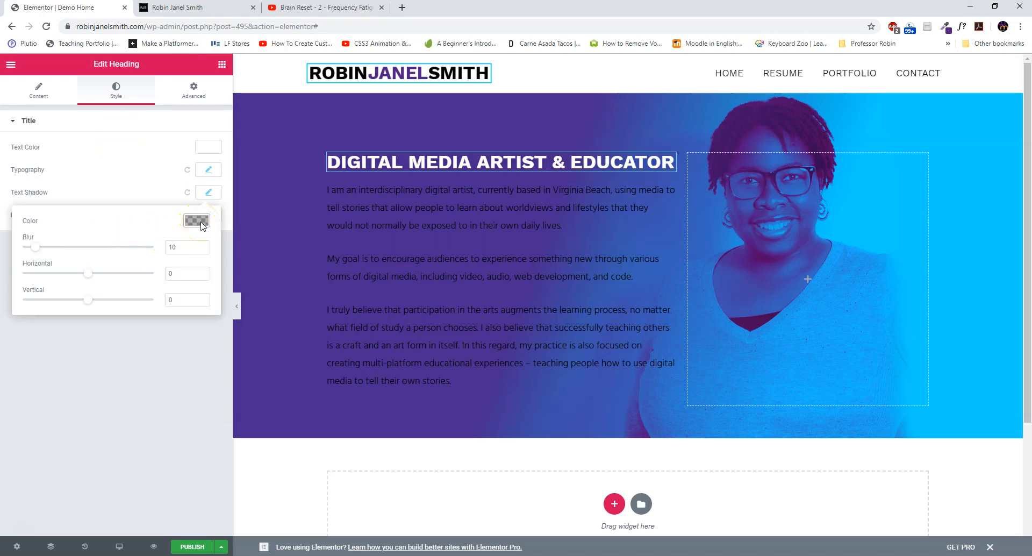
pyautogui.click(200, 221)
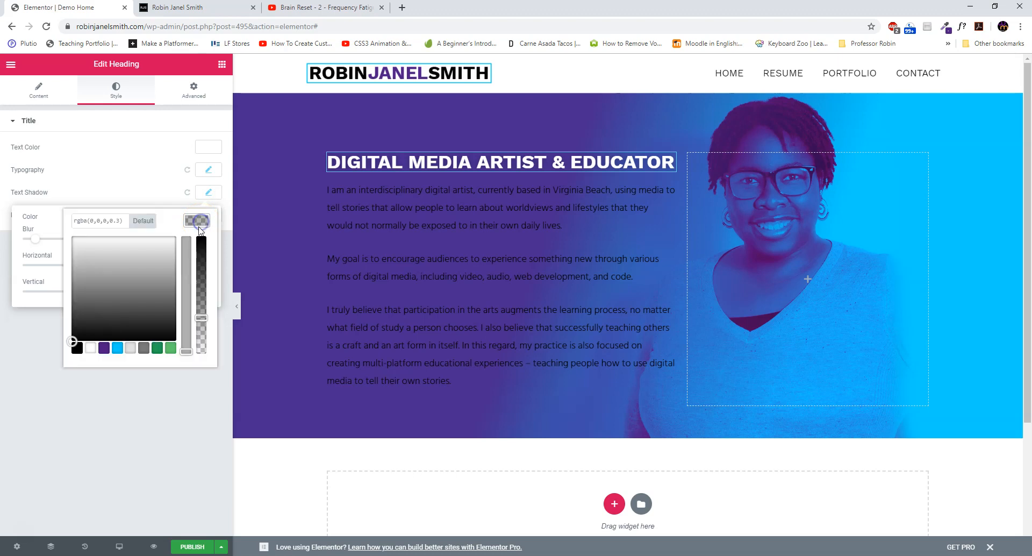
pyautogui.moveTo(78, 340)
pyautogui.mouseDown()
pyautogui.moveTo(71, 322)
pyautogui.moveTo(67, 348)
pyautogui.mouseUp()
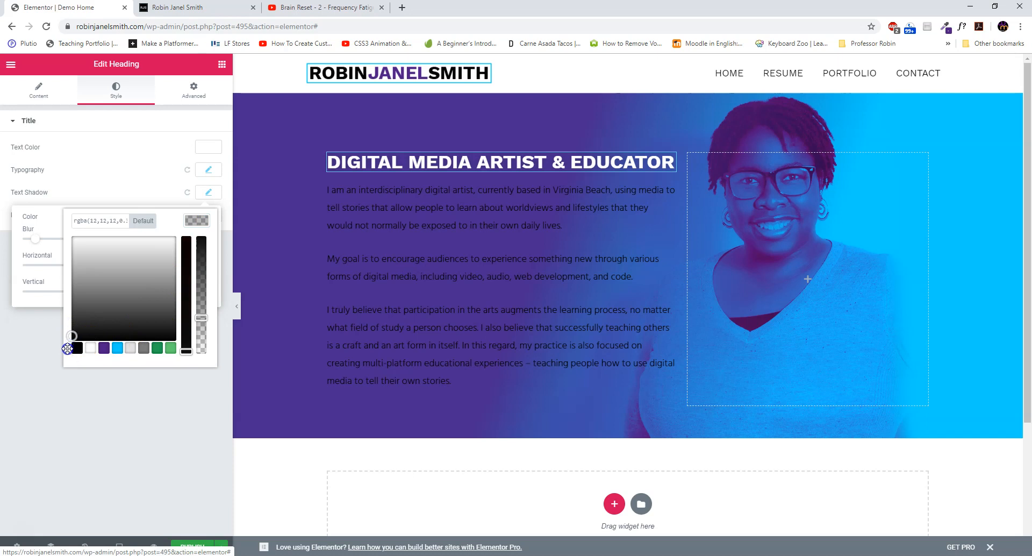
pyautogui.click(65, 189)
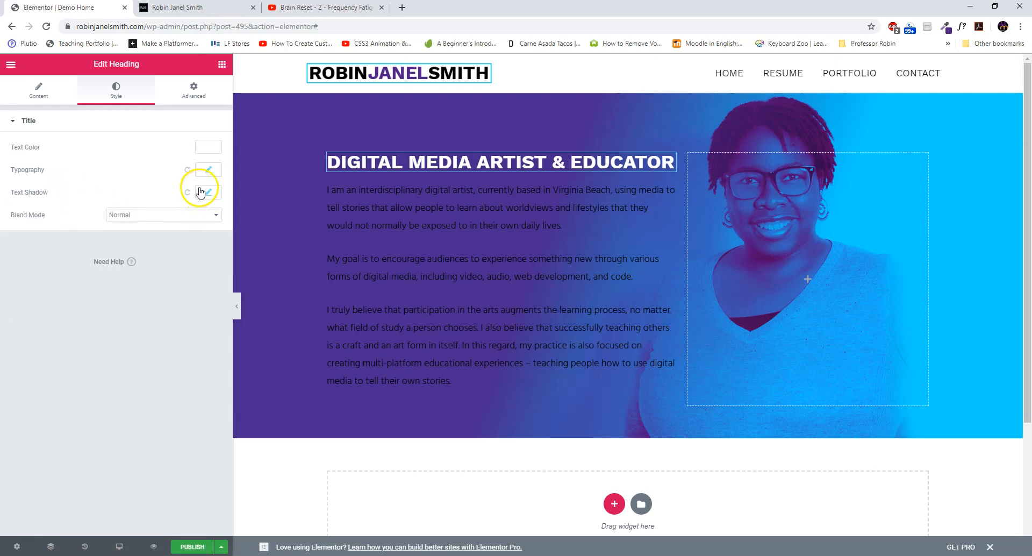
# Step: Set the heading's text shadow to horizontal 2, vertical 2 and blur 5
pyautogui.click(208, 192)
pyautogui.moveTo(178, 273); pyautogui.dragTo(137, 266)
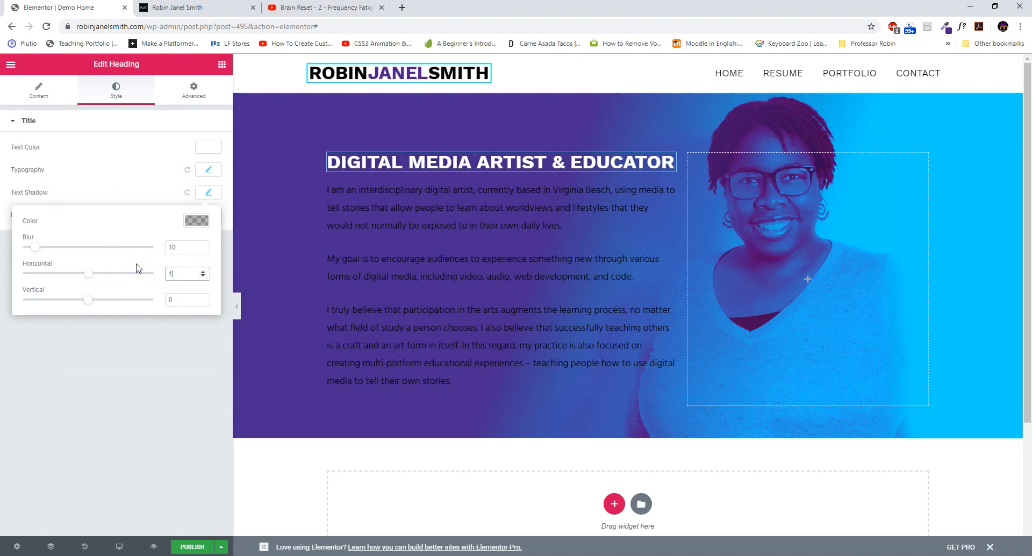
pyautogui.moveTo(177, 299); pyautogui.dragTo(155, 302)
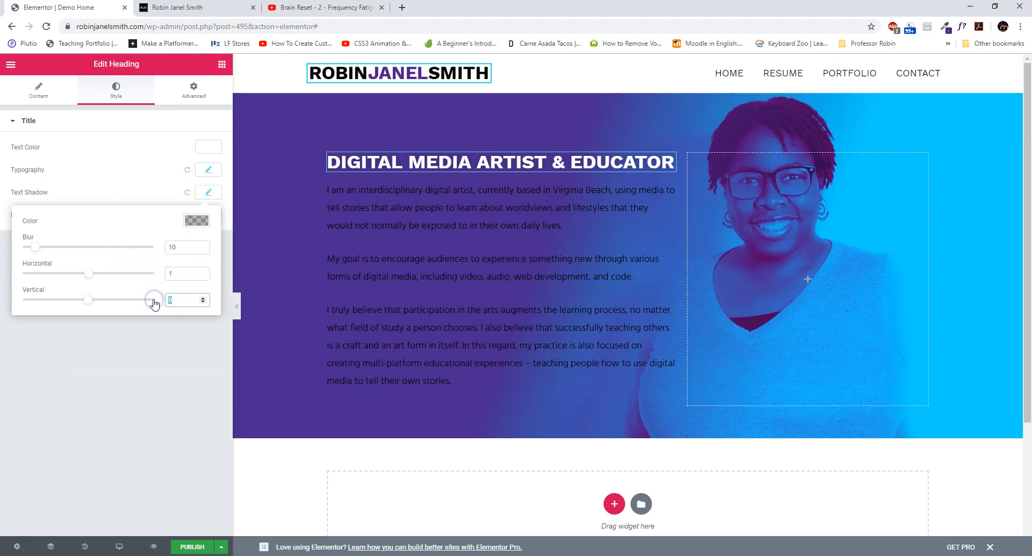
pyautogui.click(186, 301)
pyautogui.moveTo(169, 279); pyautogui.dragTo(121, 263)
pyautogui.click(178, 242)
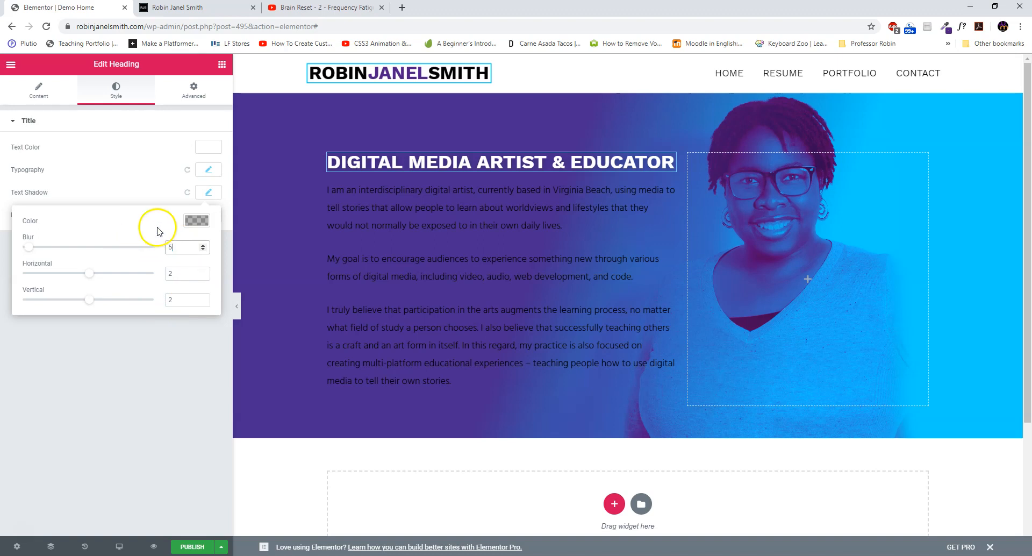
# Step: Raise the opacity of the heading's text shadow color to roughly half
pyautogui.click(196, 220)
pyautogui.moveTo(204, 313); pyautogui.dragTo(207, 297)
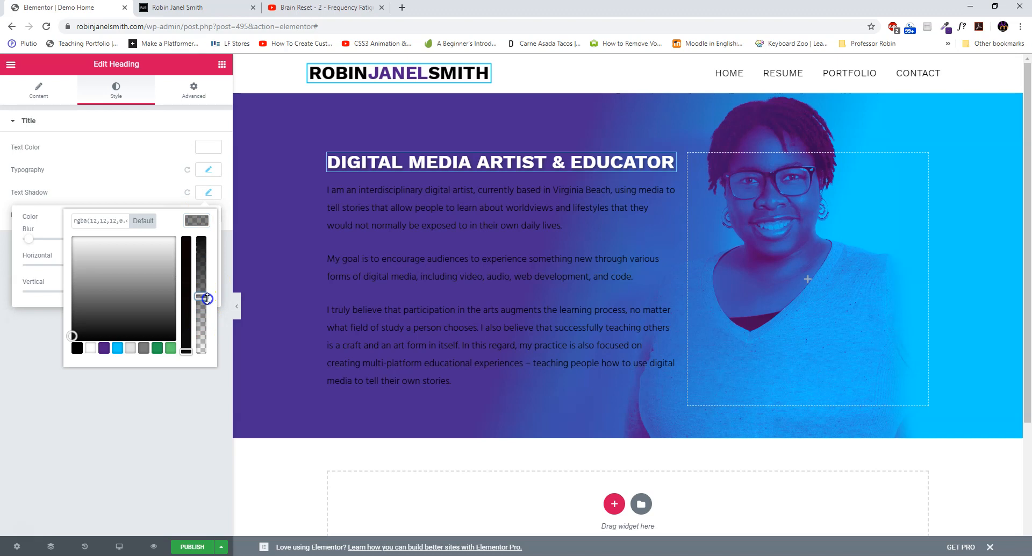
pyautogui.click(144, 179)
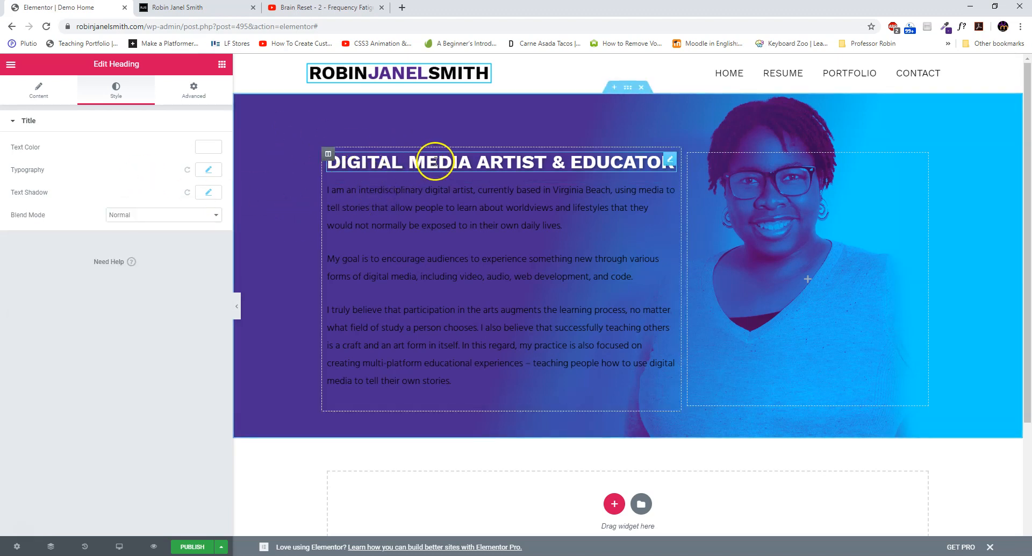
# Step: Set the text color of the banner's body paragraphs below the heading to white
pyautogui.click(381, 221)
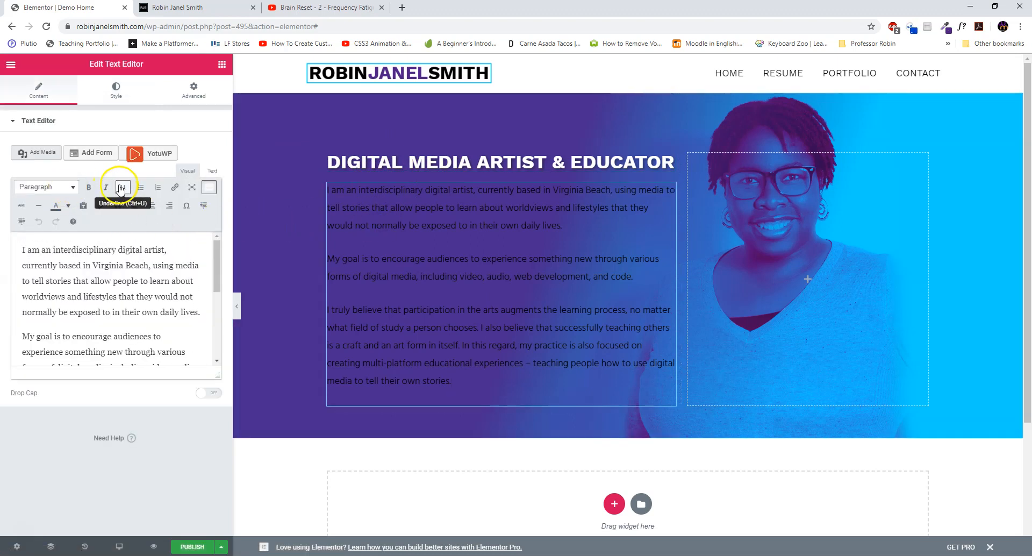
pyautogui.click(123, 96)
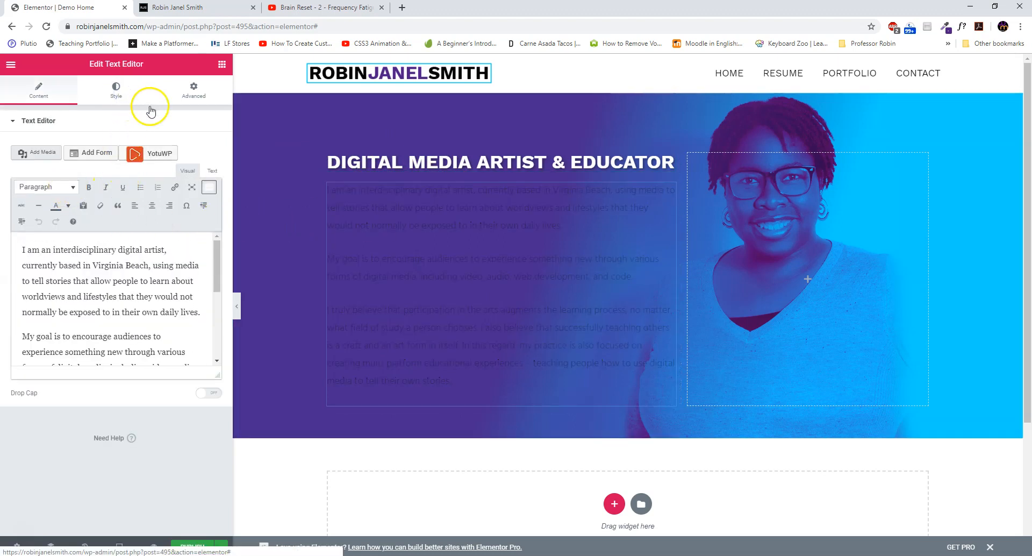
pyautogui.click(210, 169)
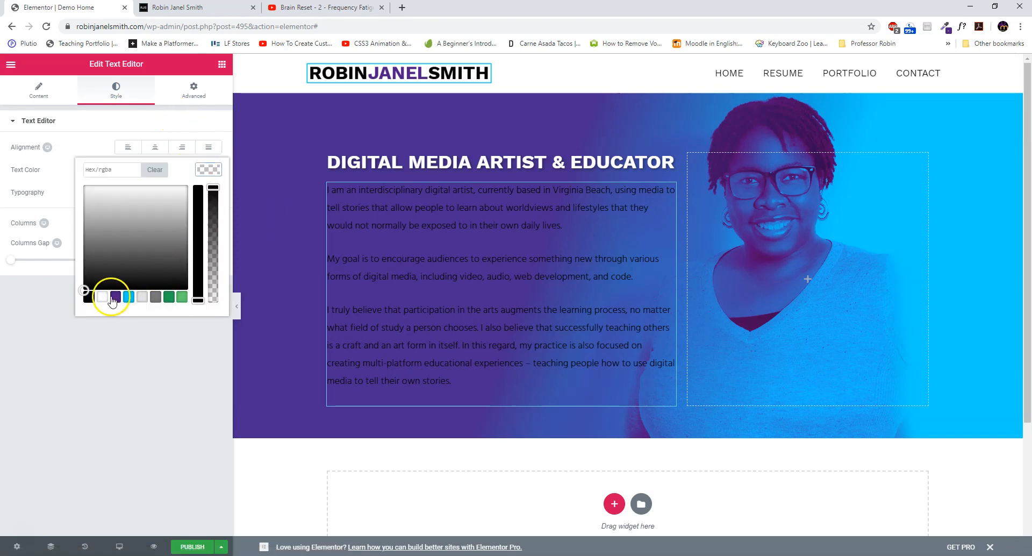
pyautogui.click(102, 297)
pyautogui.click(117, 364)
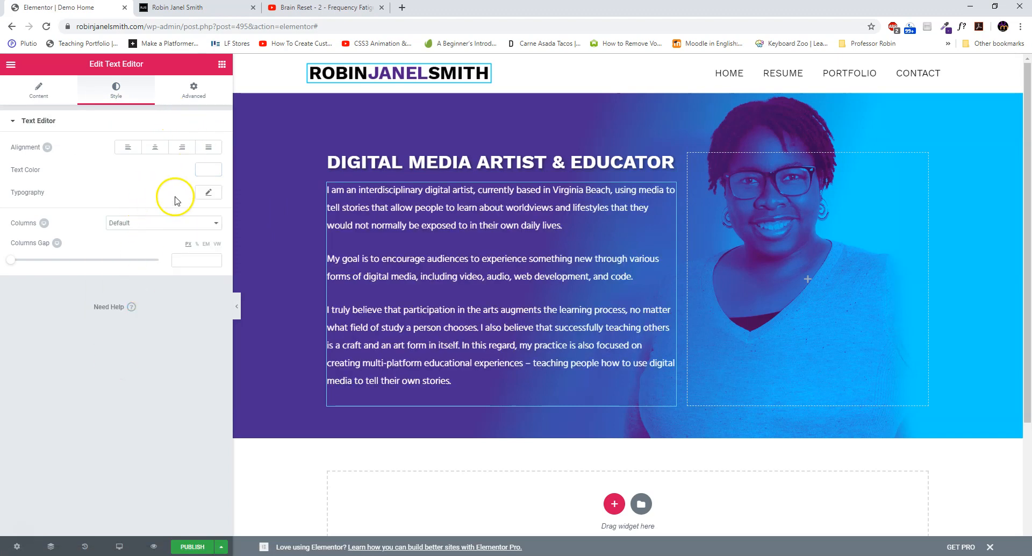
pyautogui.click(222, 199)
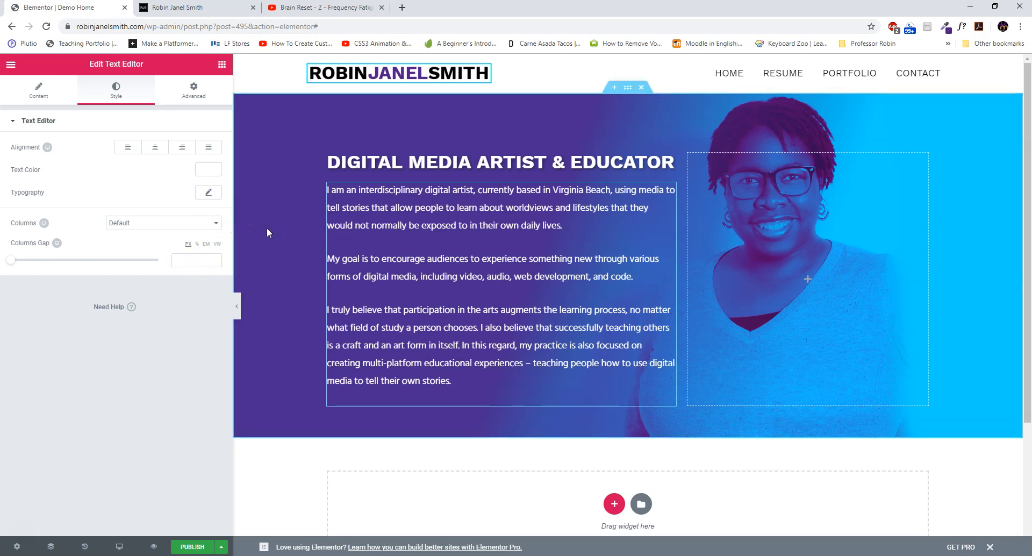
pyautogui.click(209, 194)
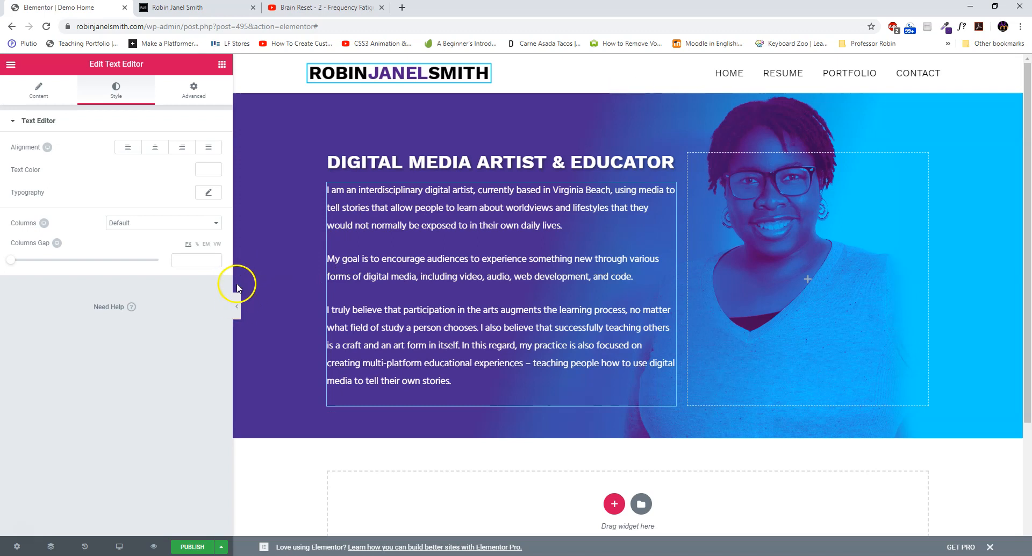
# Step: Apply a Fade In Down entrance animation to the banner heading
pyautogui.moveTo(154, 285); pyautogui.dragTo(228, 273)
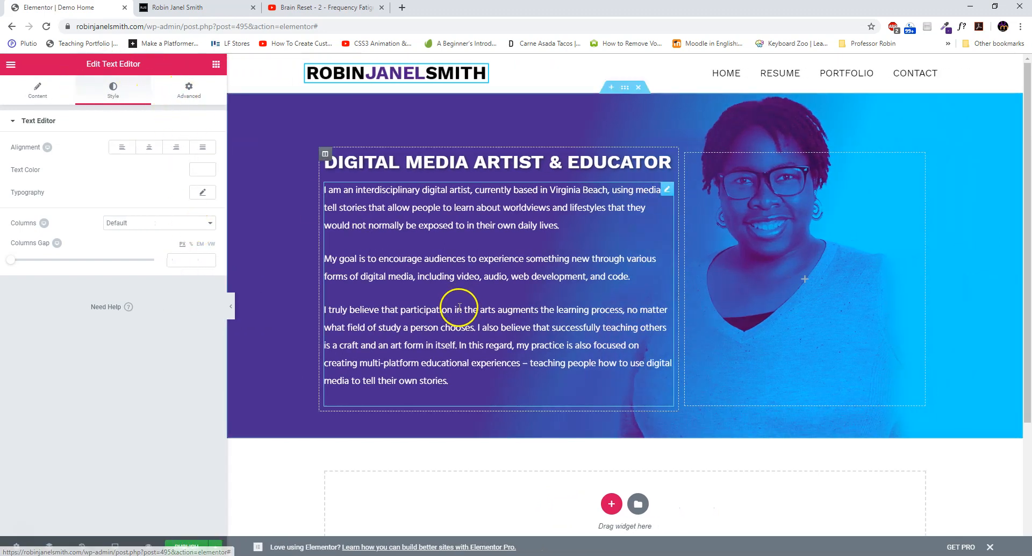
pyautogui.scroll(-3, 456, 317)
pyautogui.scroll(3, 459, 317)
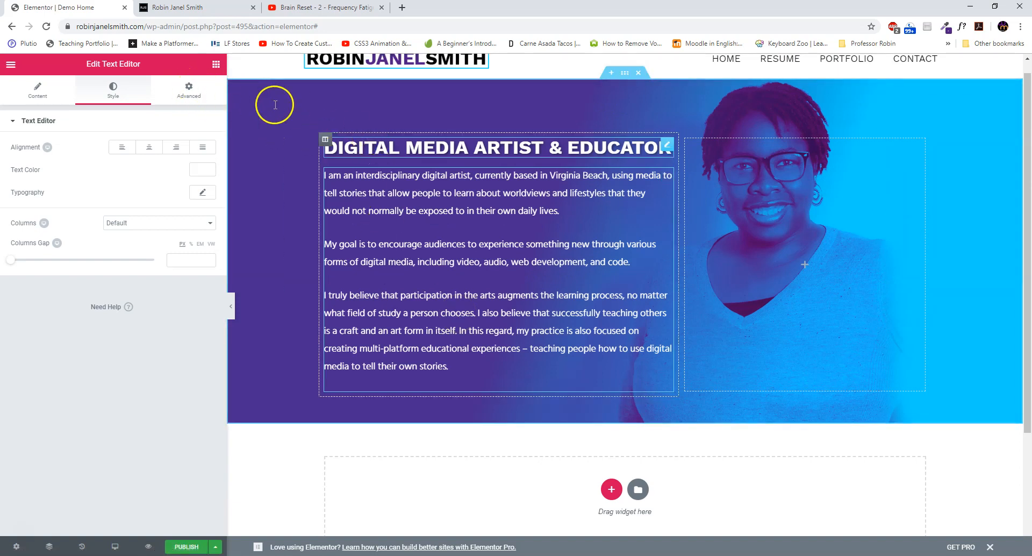
pyautogui.click(667, 149)
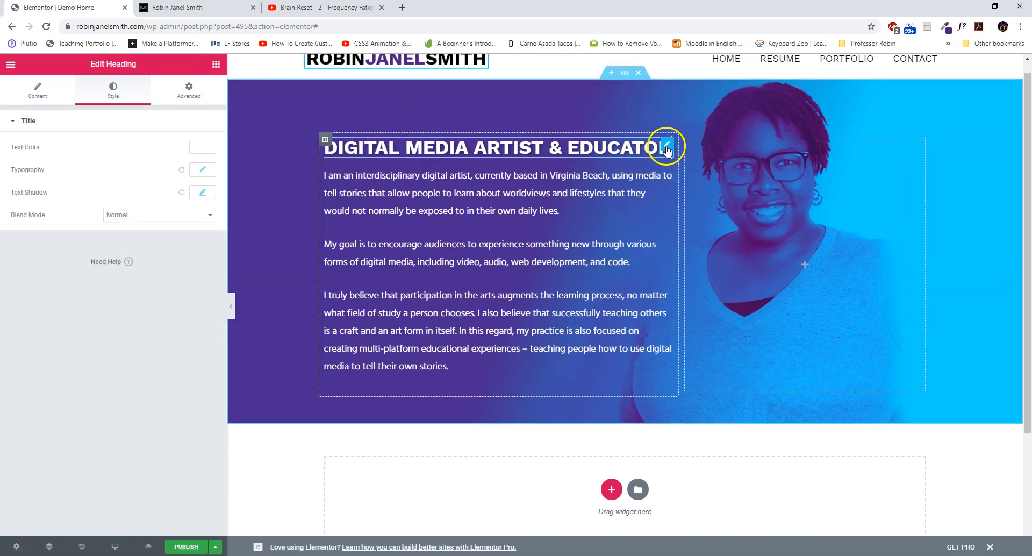
pyautogui.click(188, 90)
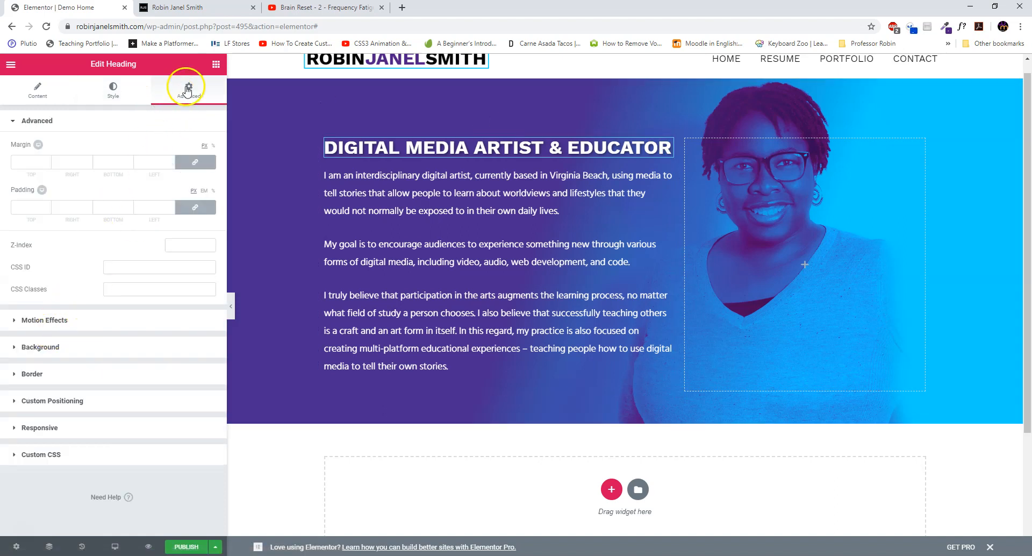
pyautogui.click(64, 320)
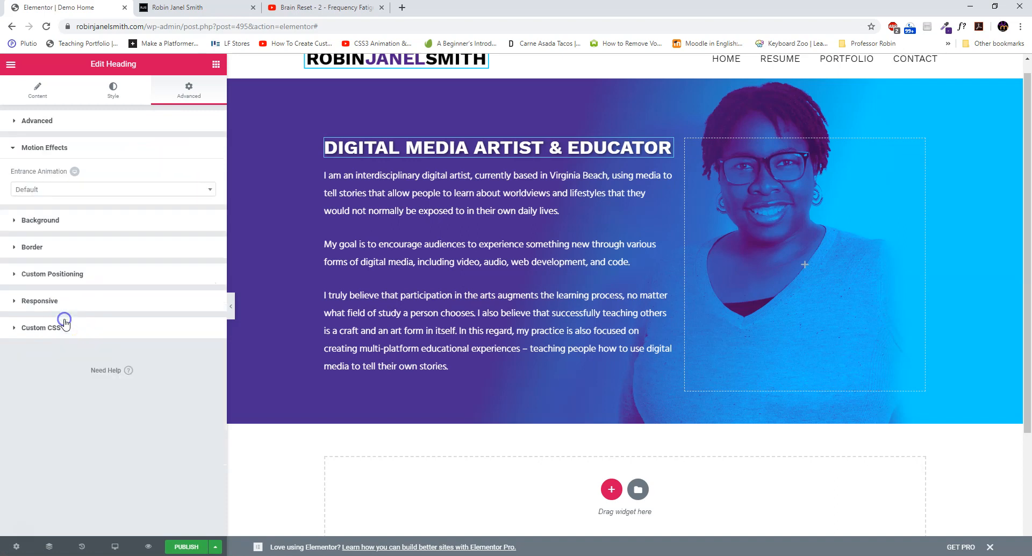
pyautogui.click(73, 190)
pyautogui.click(85, 261)
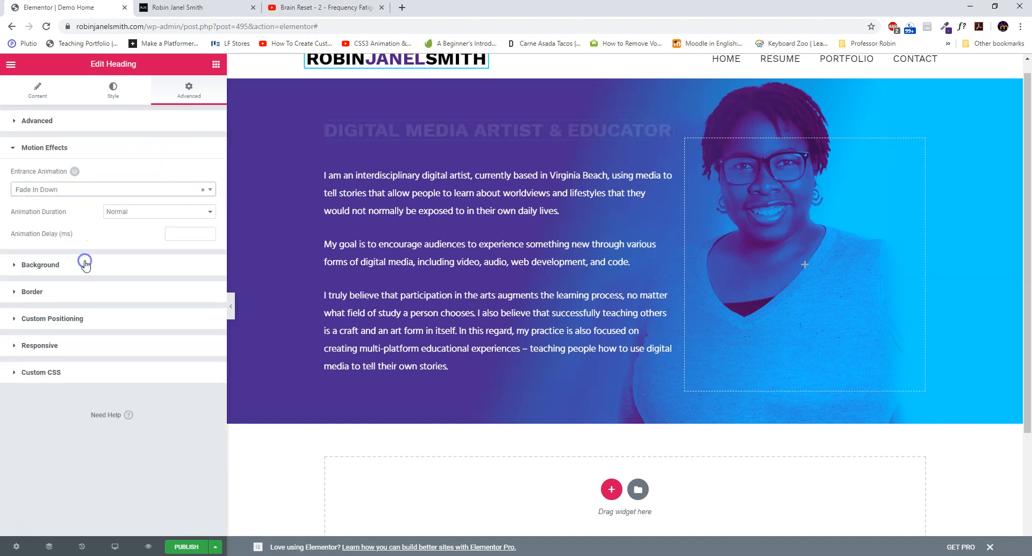
# Step: Apply a Fade In entrance animation to the banner's body paragraphs
pyautogui.click(385, 212)
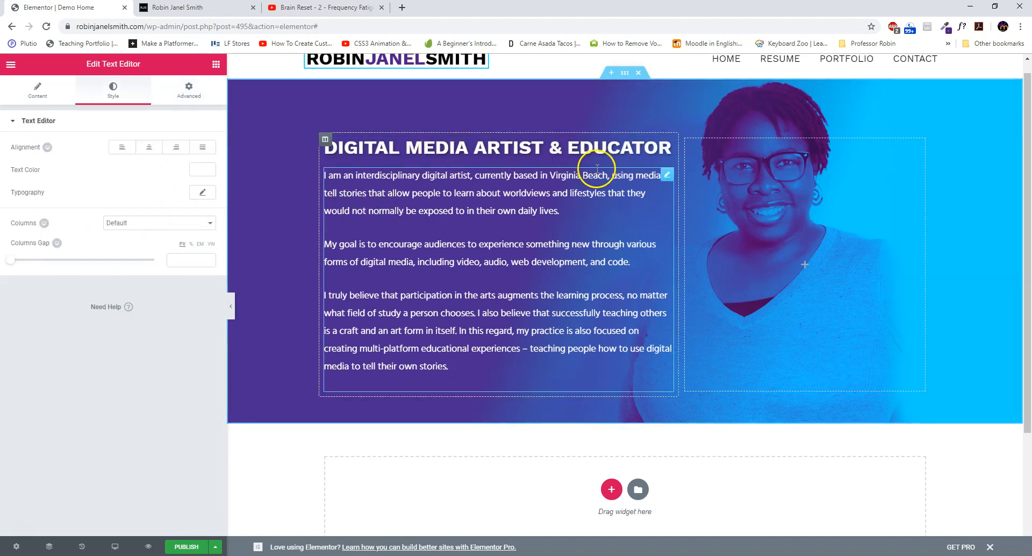
pyautogui.click(183, 91)
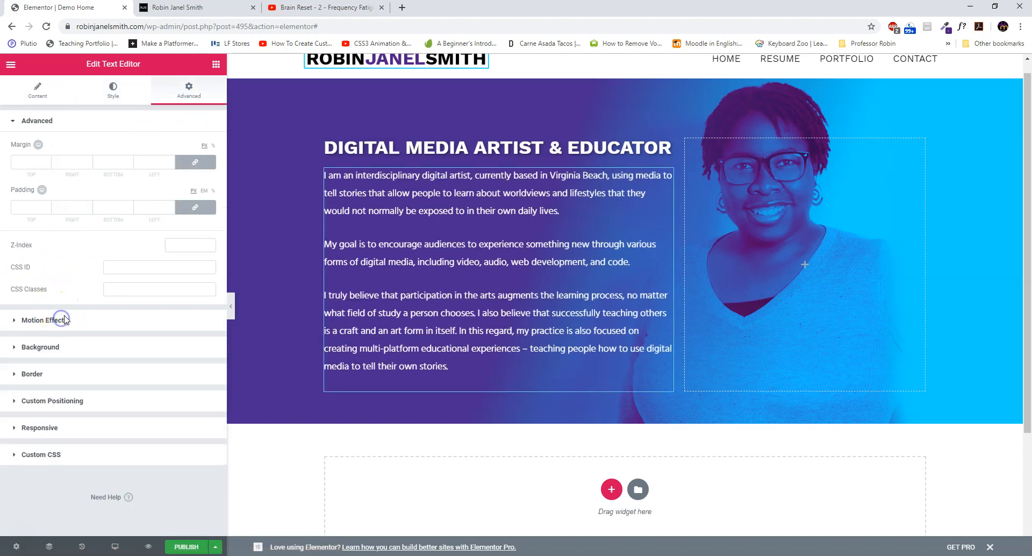
pyautogui.click(63, 319)
pyautogui.click(71, 189)
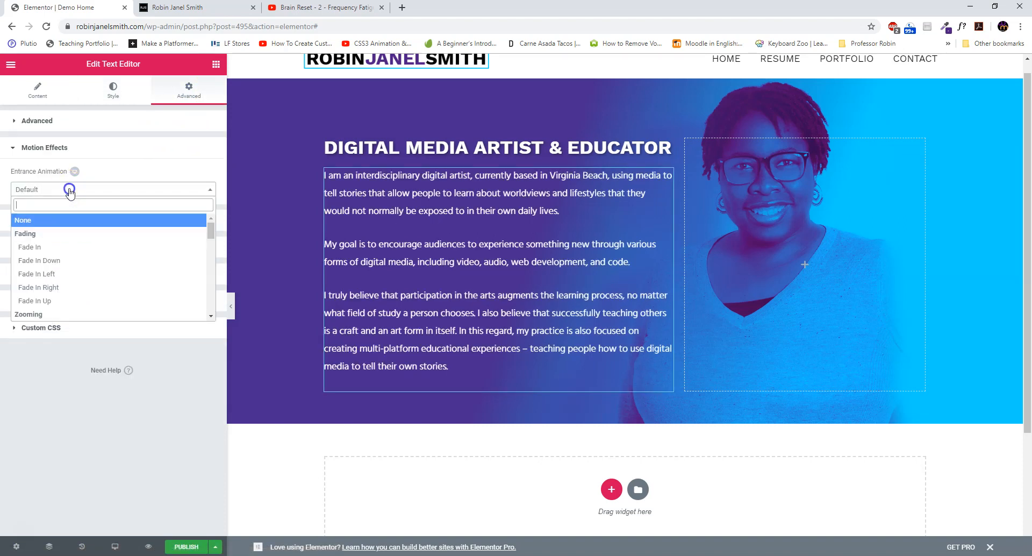
pyautogui.click(71, 247)
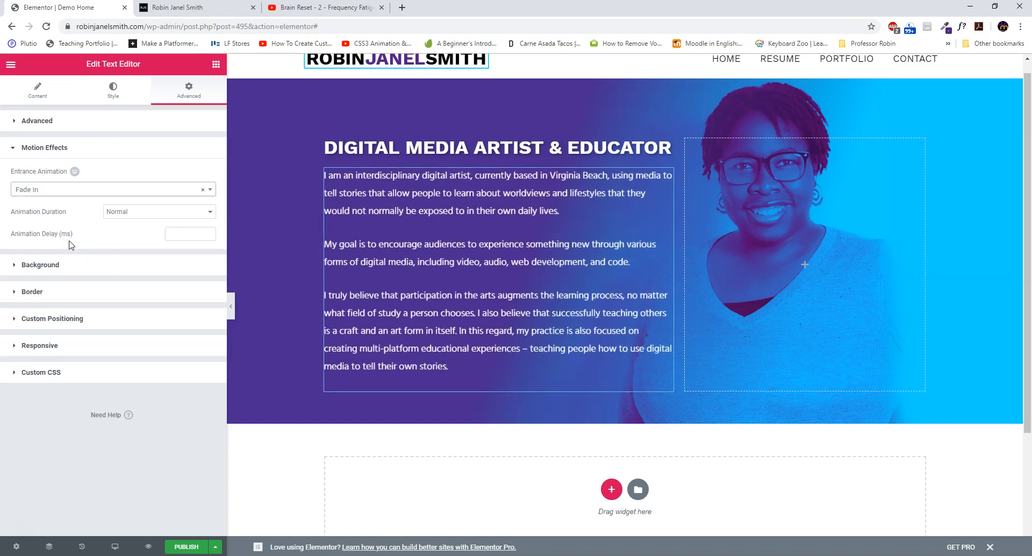
# Step: Try an animation delay of 1300 ms on the body text's entrance animation and clear the delay again
pyautogui.click(207, 231)
pyautogui.click(208, 232)
pyautogui.click(207, 232)
pyautogui.click(208, 232)
pyautogui.click(207, 232)
pyautogui.click(207, 233)
pyautogui.click(208, 232)
pyautogui.click(207, 233)
pyautogui.click(208, 232)
pyautogui.click(207, 232)
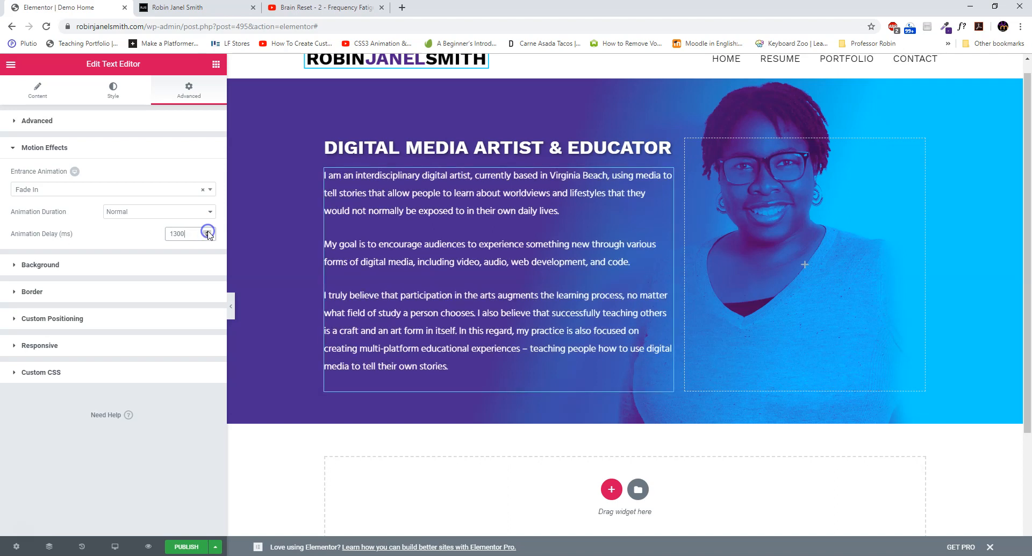
pyautogui.doubleClick(164, 233)
# Step: Set the duration of the body text's entrance animation to Slow
pyautogui.click(138, 215)
pyautogui.click(133, 222)
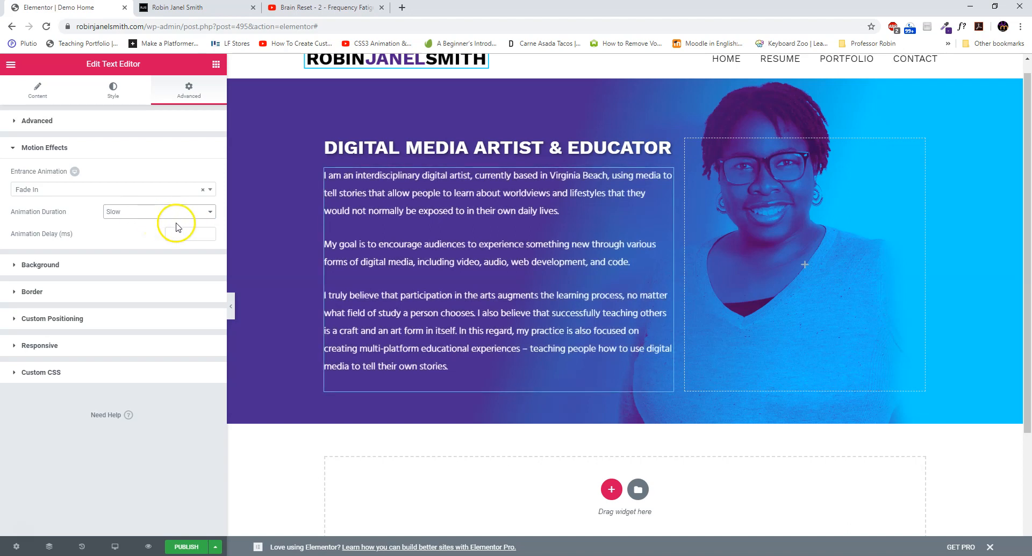
pyautogui.scroll(1, 419, 269)
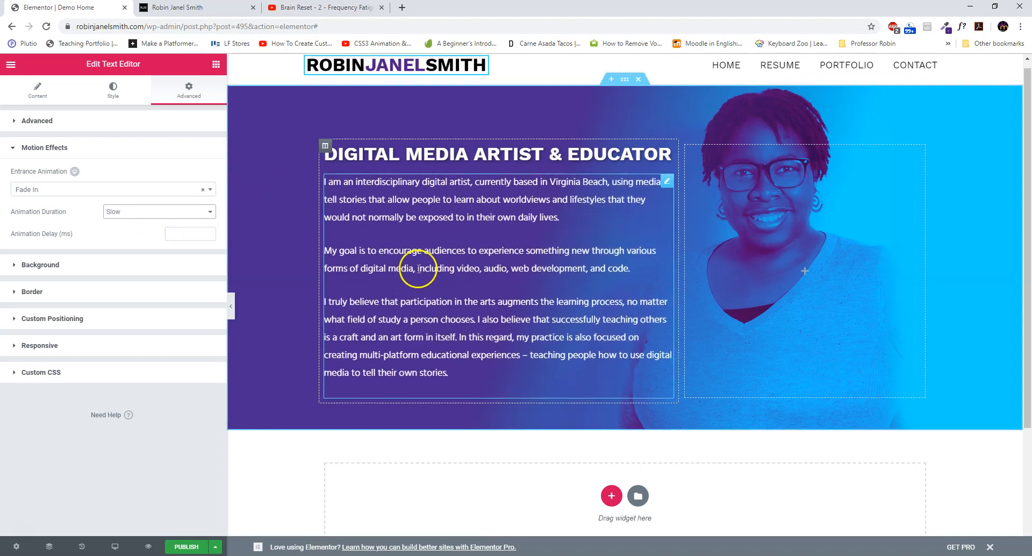
pyautogui.scroll(-3, 404, 266)
pyautogui.scroll(3, 392, 253)
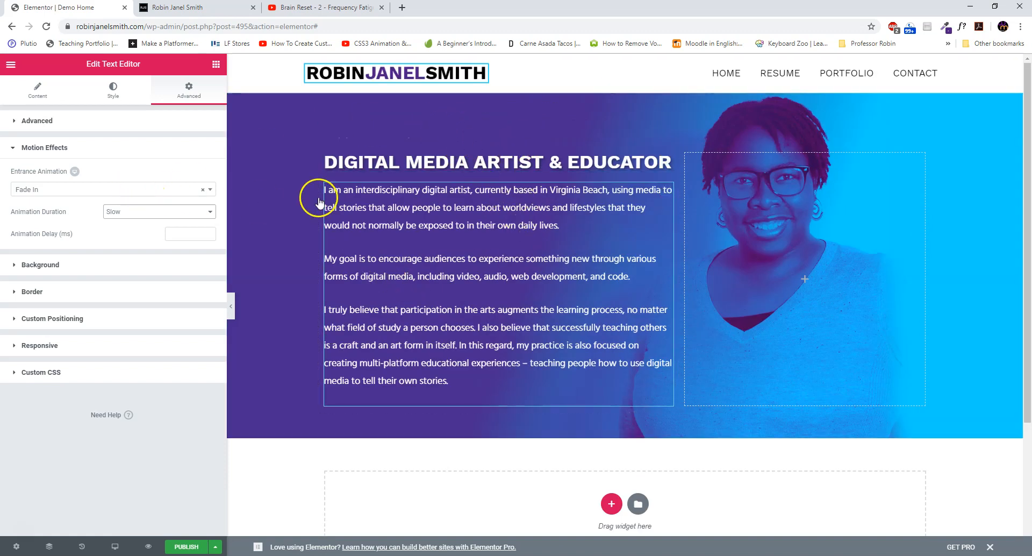
# Step: Add a three-column section below the banner, modelled on the live page's Portfolio, Resume and Teaching row
pyautogui.scroll(-2, 333, 425)
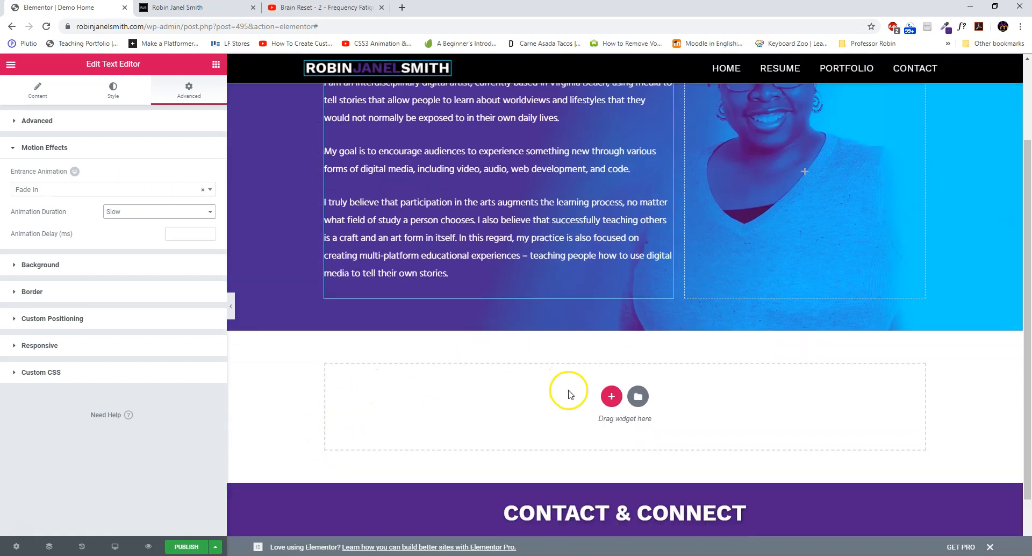
pyautogui.click(201, 7)
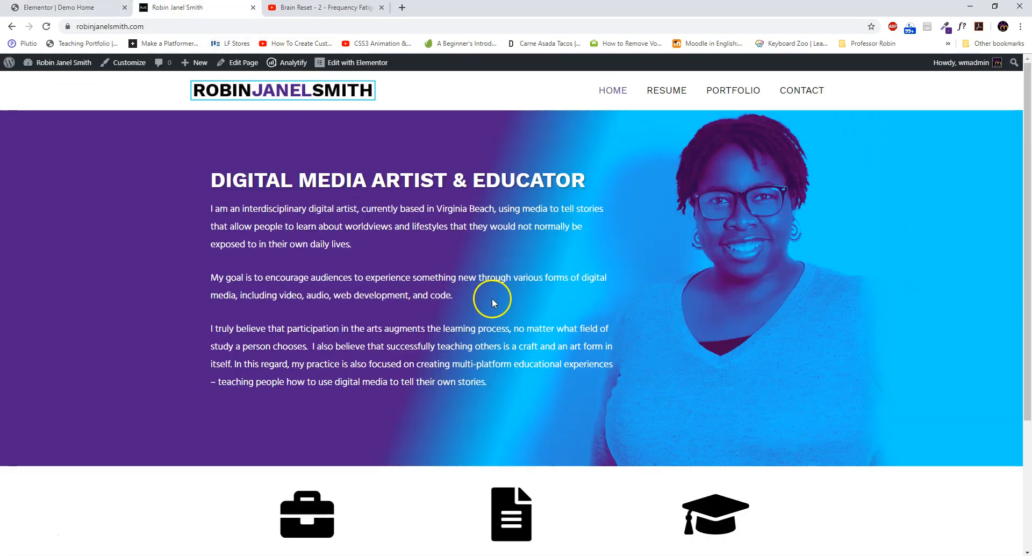
pyautogui.scroll(-2, 491, 298)
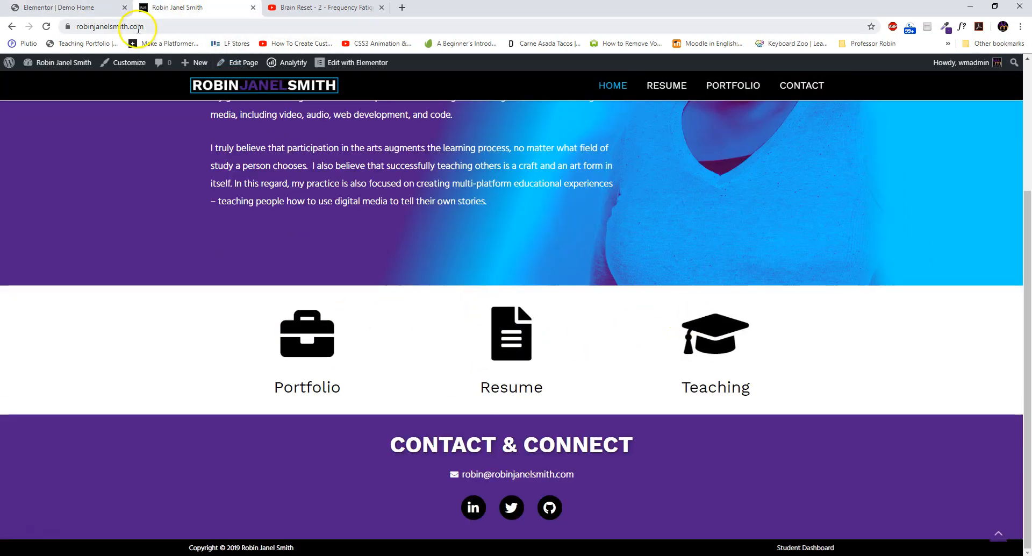
pyautogui.click(86, 6)
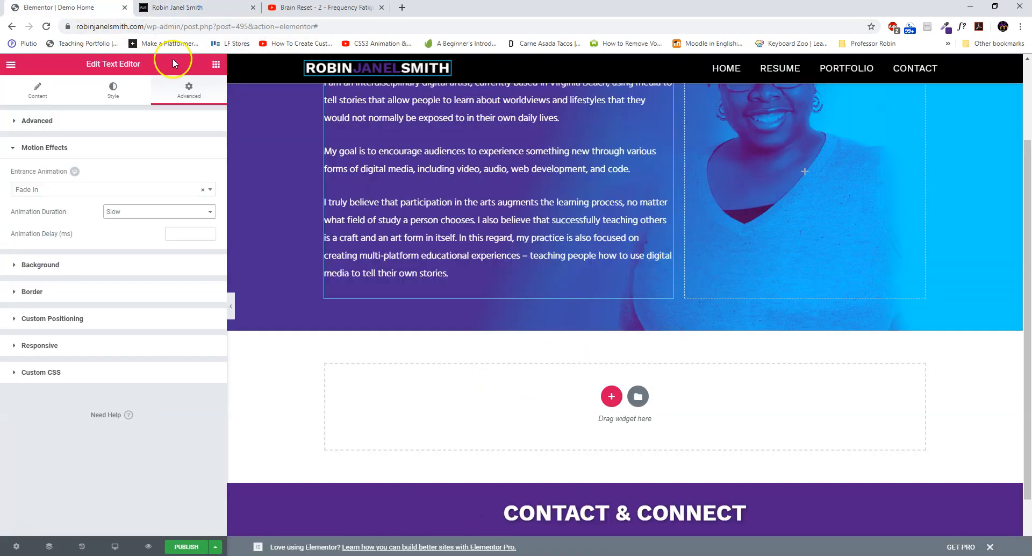
pyautogui.click(611, 398)
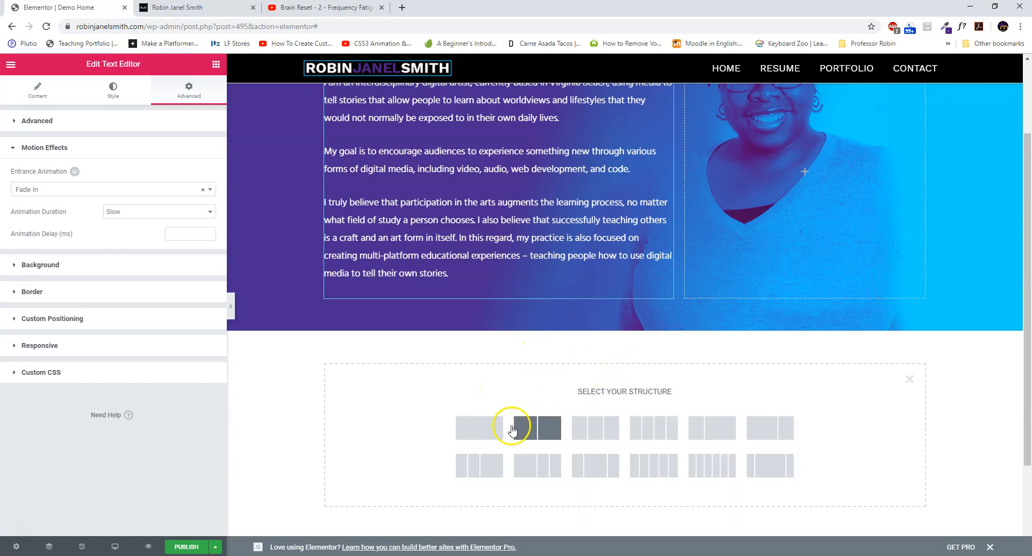
pyautogui.click(589, 428)
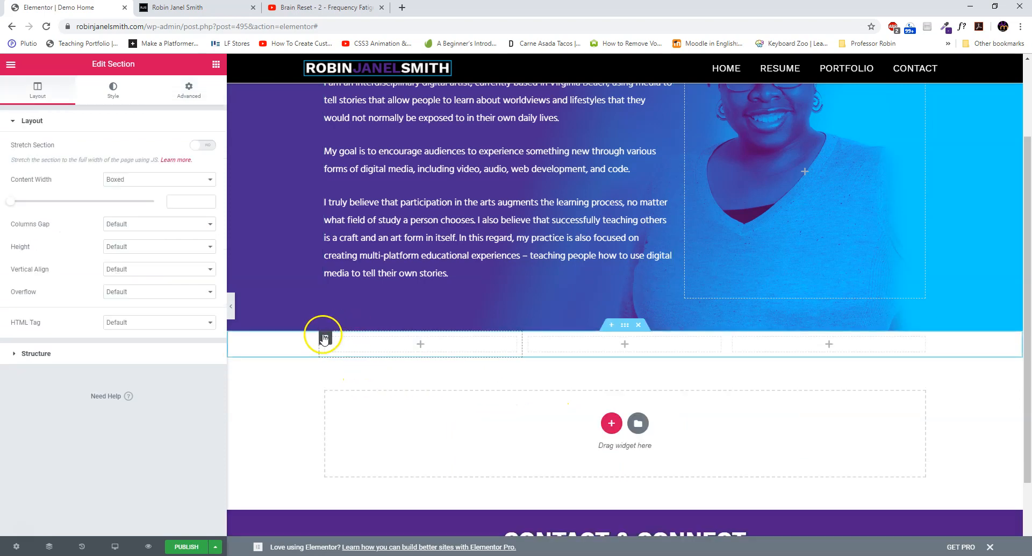
# Step: Delete the first column of the new section and add a new column in its place
pyautogui.rightClick(324, 338)
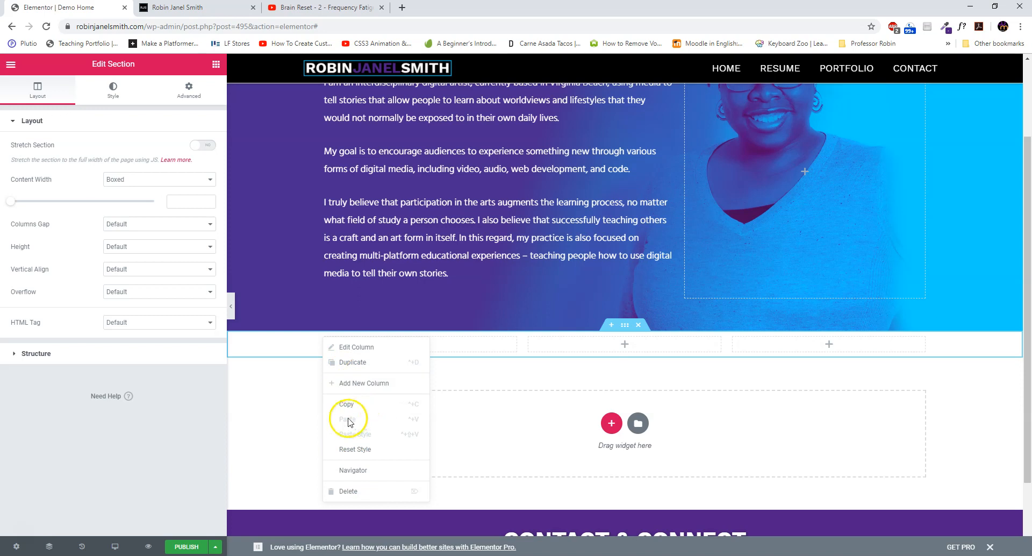
pyautogui.click(374, 490)
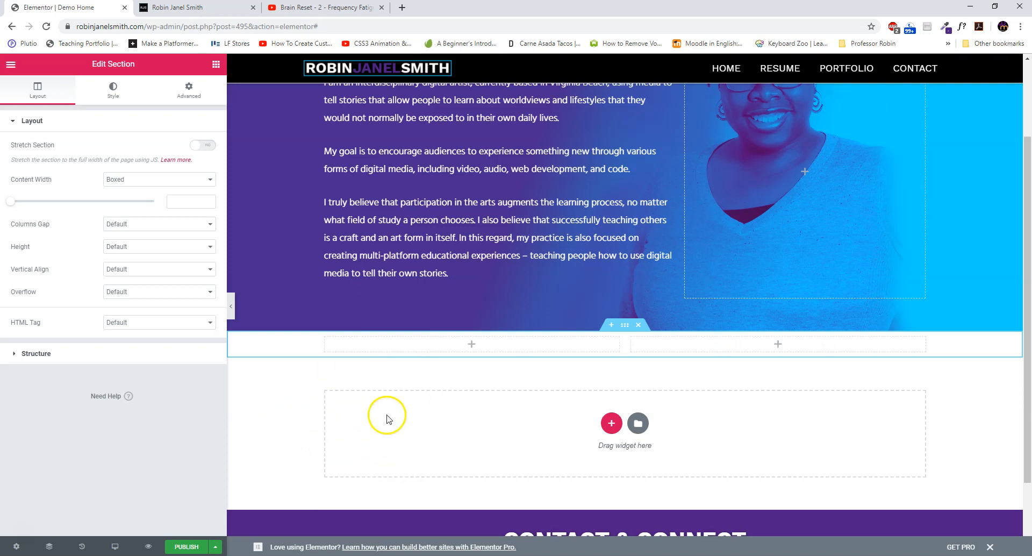
pyautogui.rightClick(326, 338)
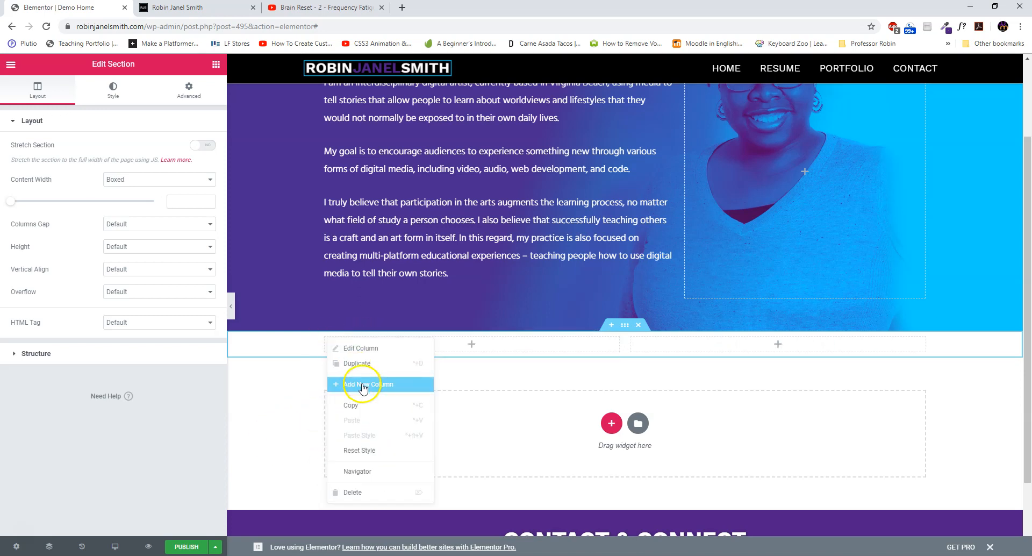
pyautogui.click(363, 385)
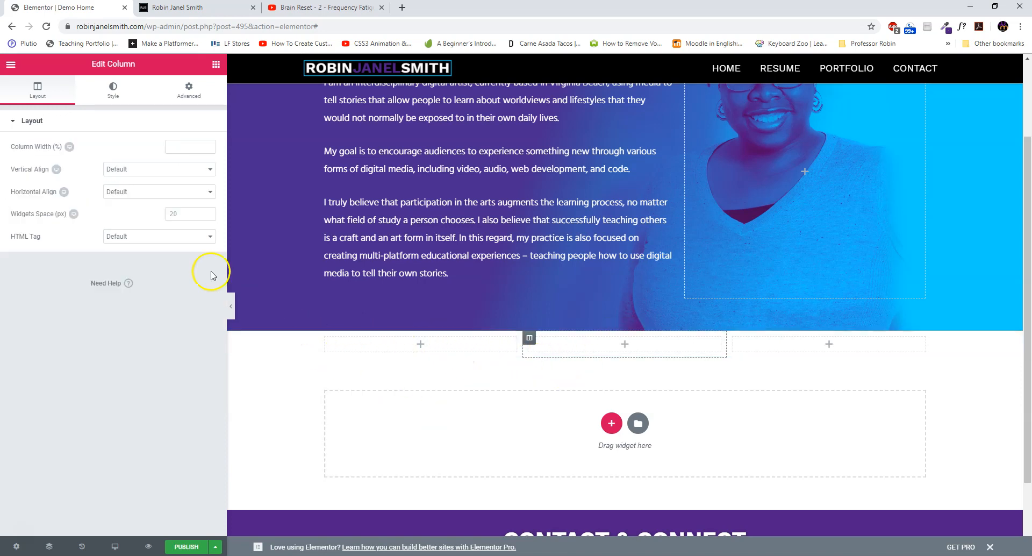
# Step: Search the widget library for icon widgets
pyautogui.click(215, 64)
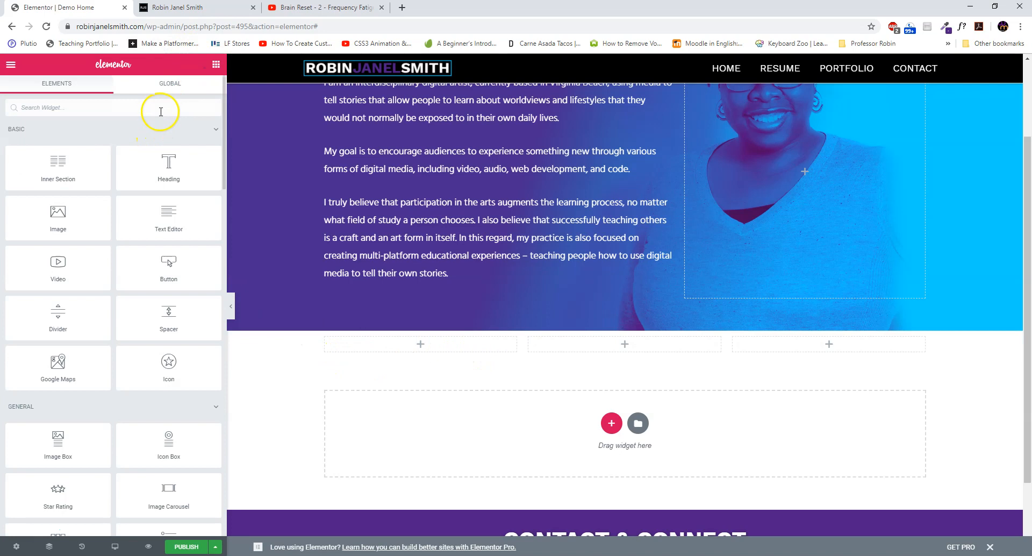
pyautogui.click(161, 111)
pyautogui.write('icon')
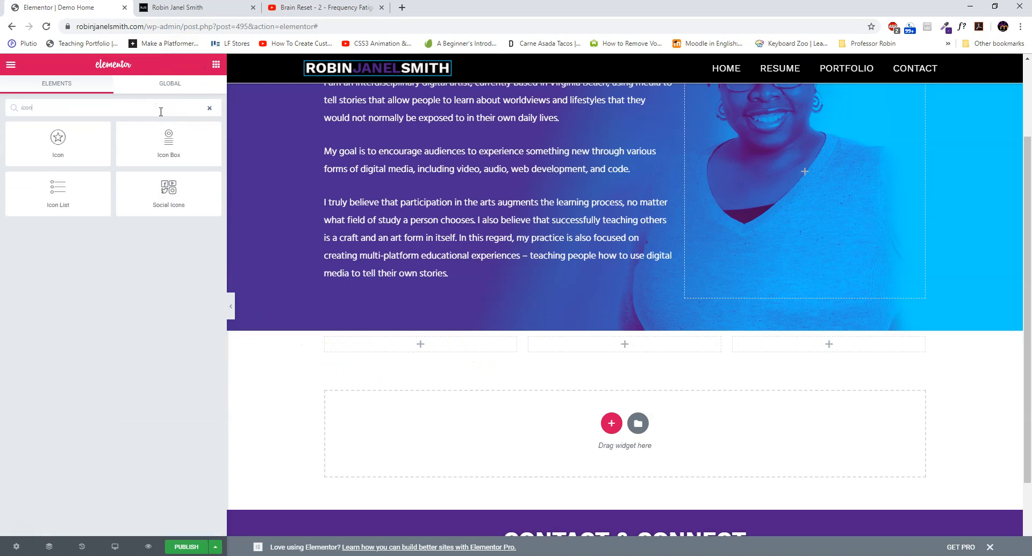
# Step: Search the widget library for image widgets and look at the Image Box option
pyautogui.moveTo(143, 141); pyautogui.dragTo(96, 112)
pyautogui.write('iamge')
pyautogui.press('BackSpace')
pyautogui.press('BackSpace')
pyautogui.press('BackSpace')
pyautogui.press('BackSpace')
pyautogui.write('mage')
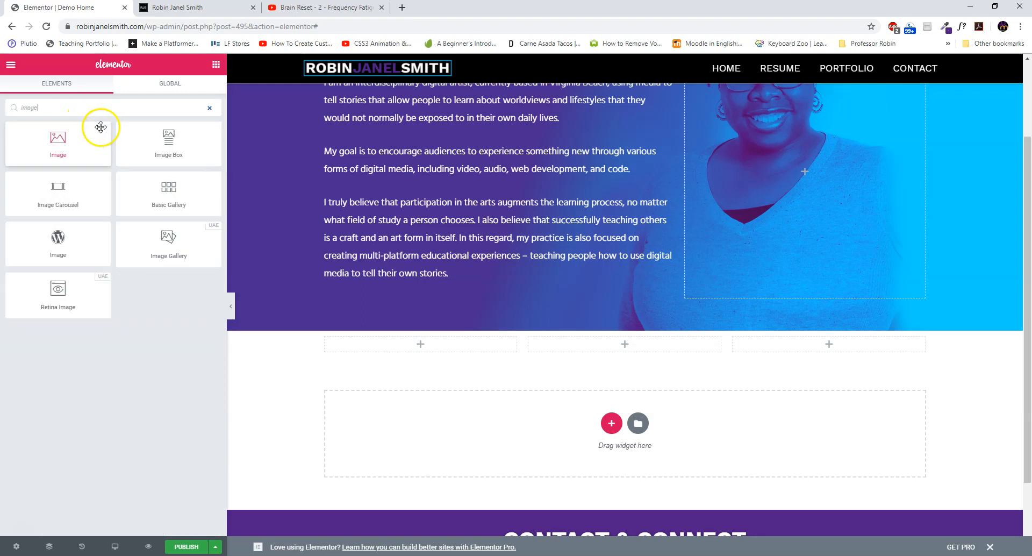
pyautogui.click(183, 147)
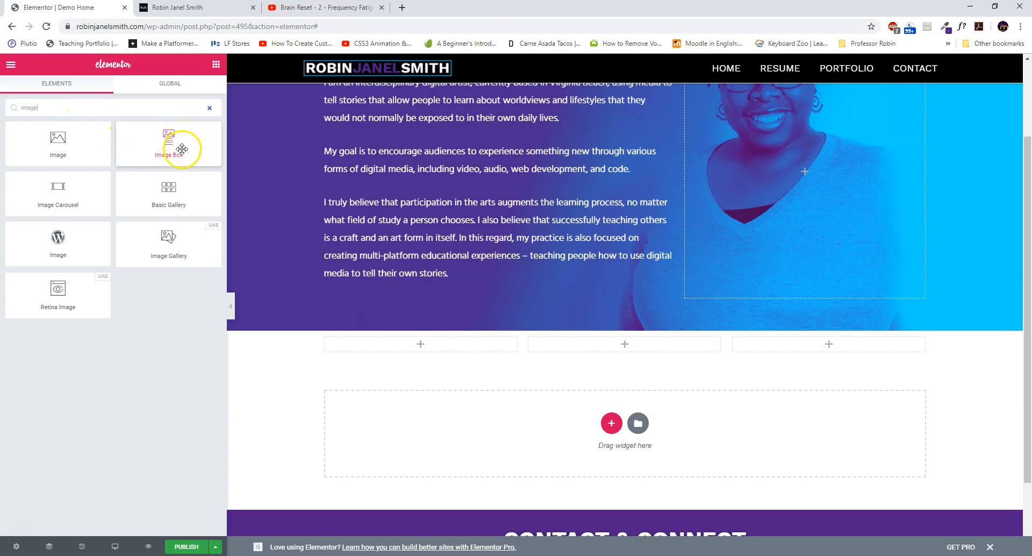
# Step: Find the Icon Box widget by searching for icon and place it in the new section's first column
pyautogui.click(176, 103)
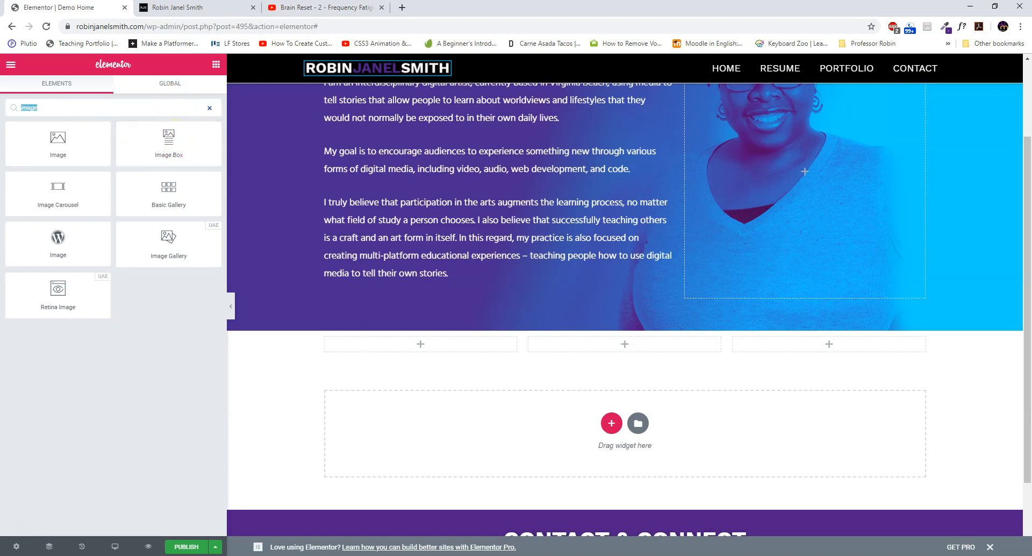
pyautogui.write('icon')
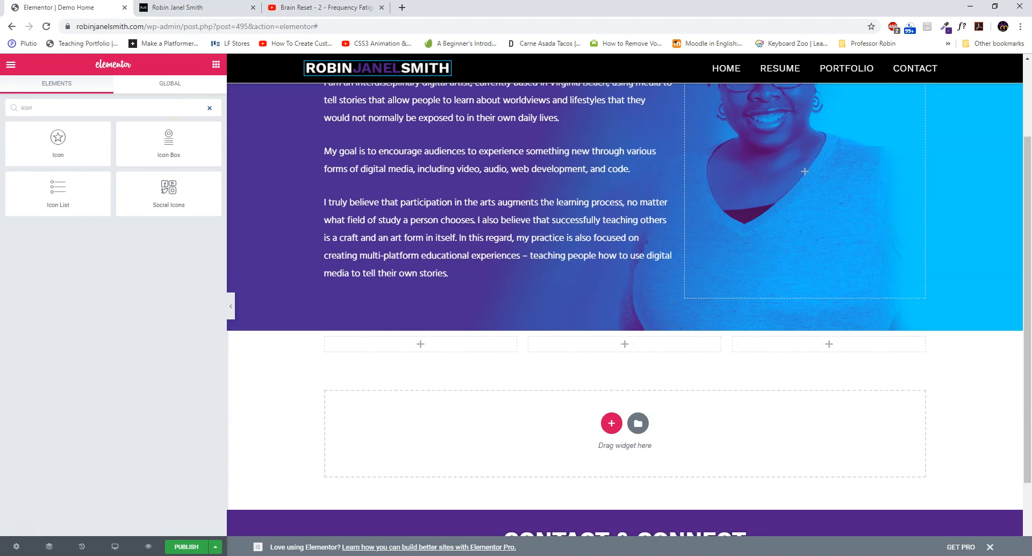
pyautogui.moveTo(148, 149); pyautogui.dragTo(329, 354)
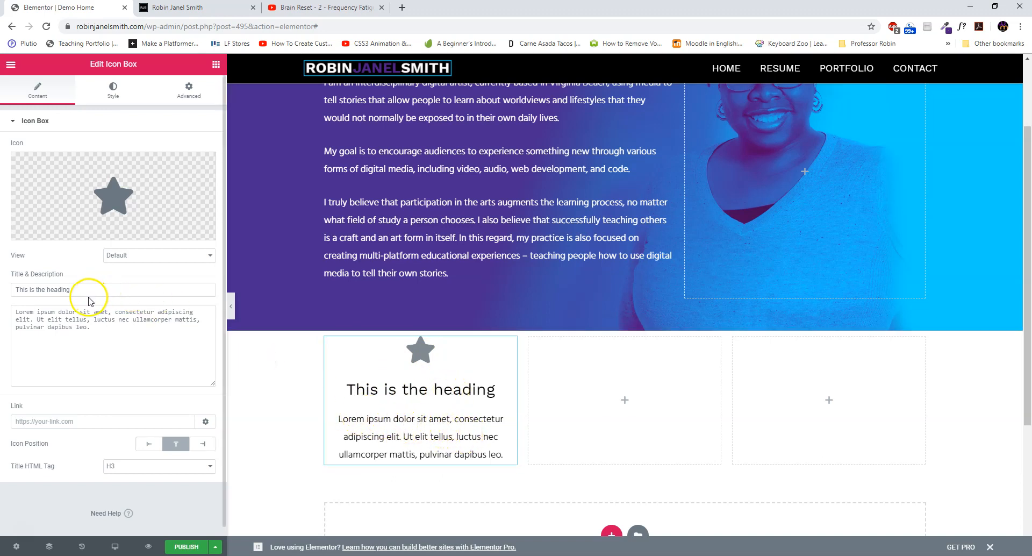
# Step: Clear the icon box's placeholder description and set its title to Portfolio
pyautogui.click(102, 331)
pyautogui.hotkey('ctrl', 'a')
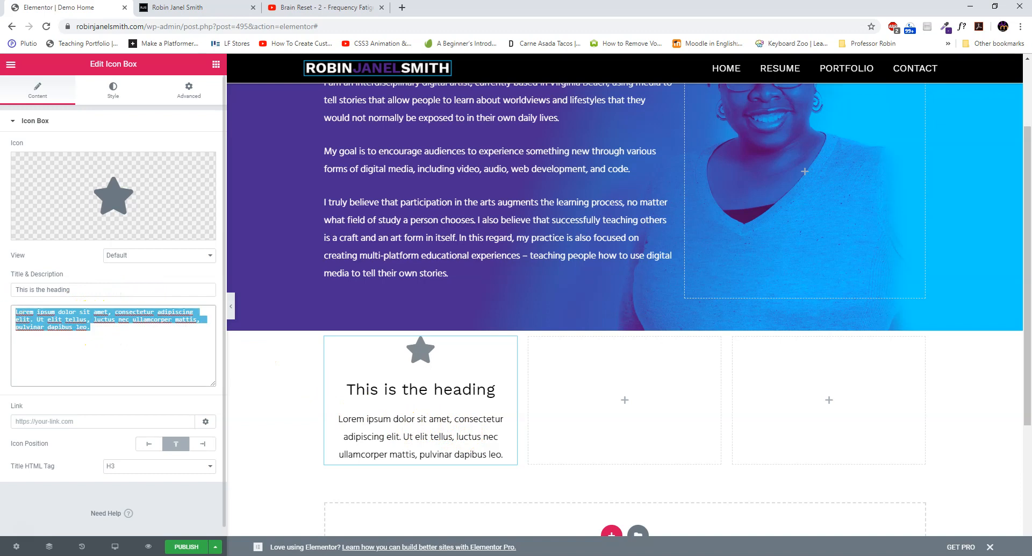
pyautogui.press('Delete')
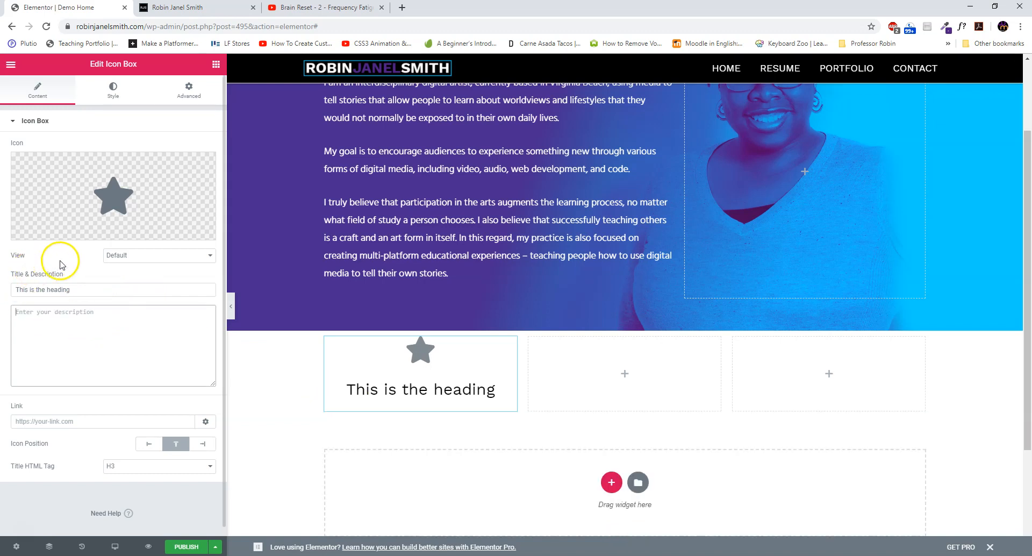
pyautogui.click(40, 290)
pyautogui.hotkey('ctrl', 'a')
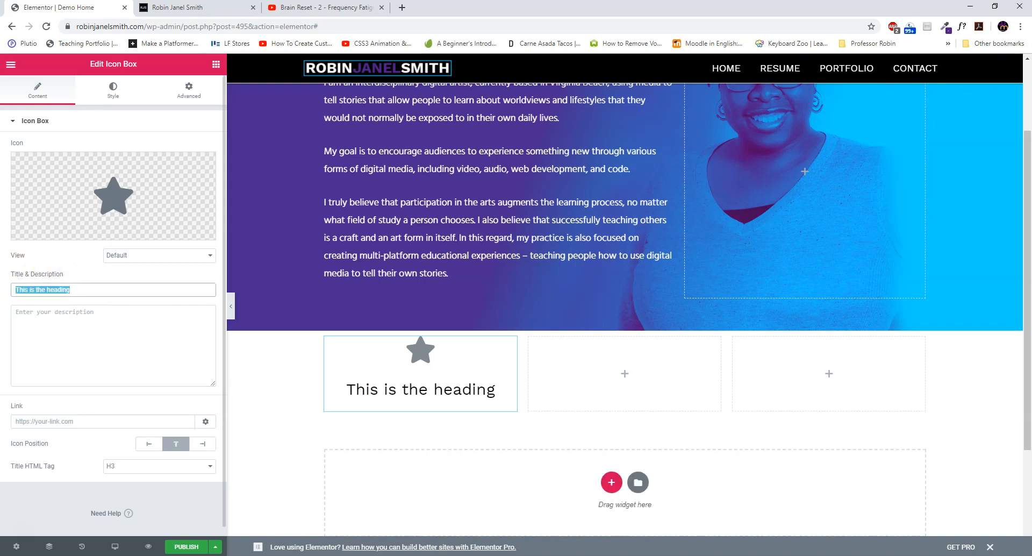
pyautogui.write('Portfolio')
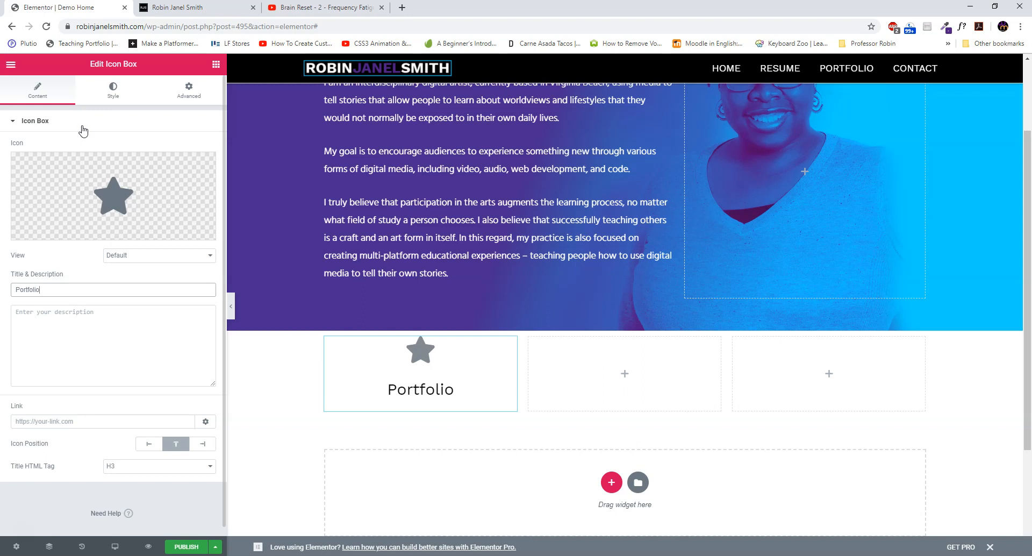
# Step: Search the icon library for "bri" and browse the Font Awesome - Brands set
pyautogui.click(71, 231)
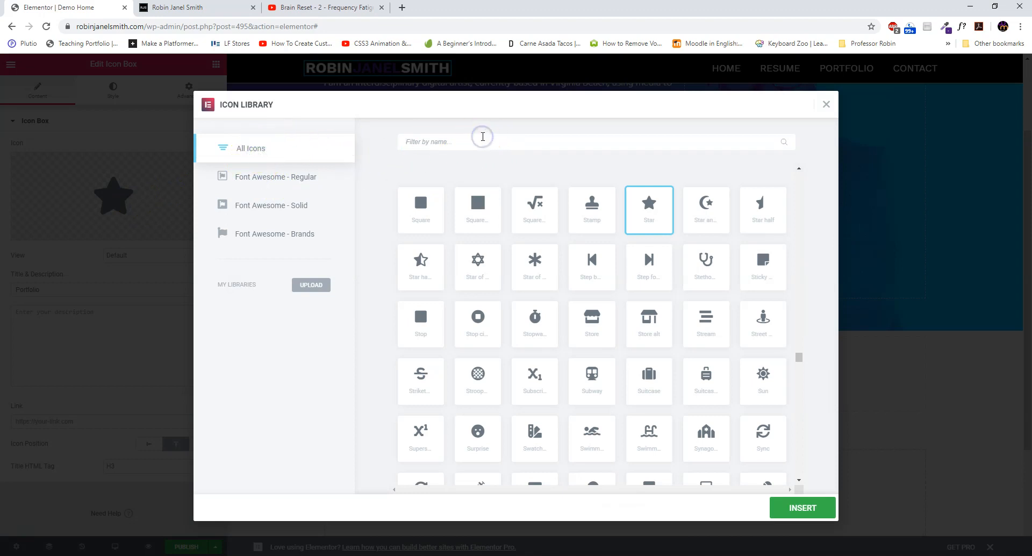
pyautogui.write('bri')
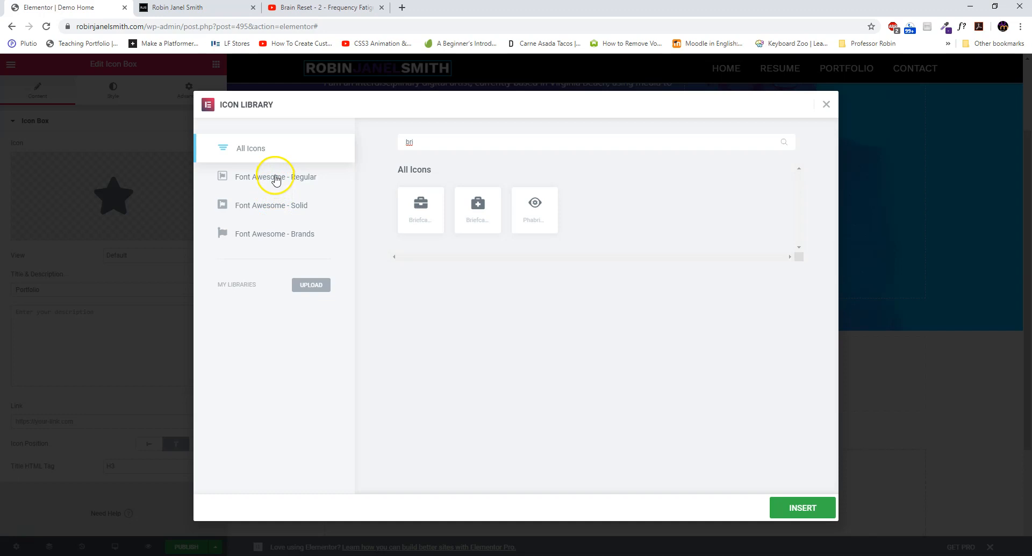
pyautogui.click(287, 230)
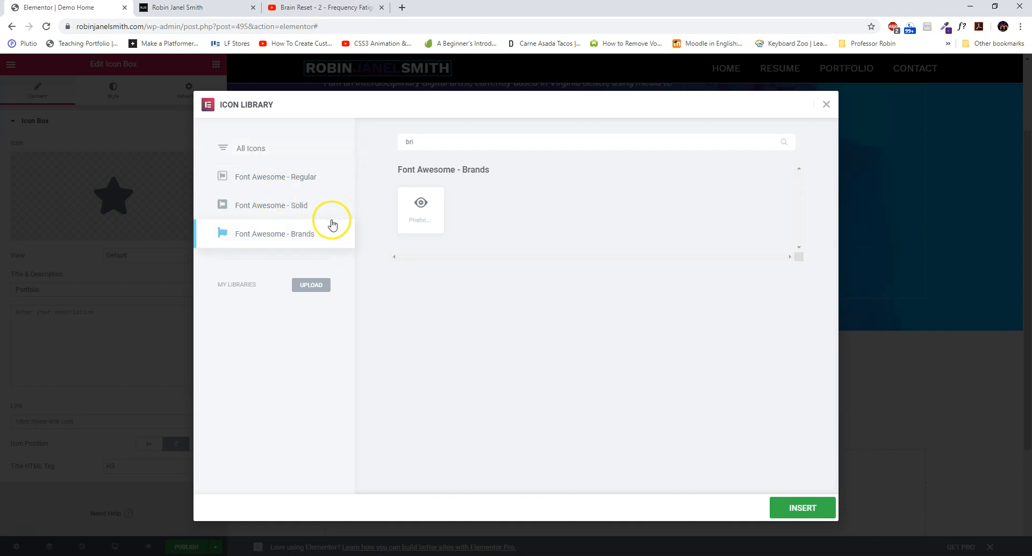
pyautogui.press('BackSpace')
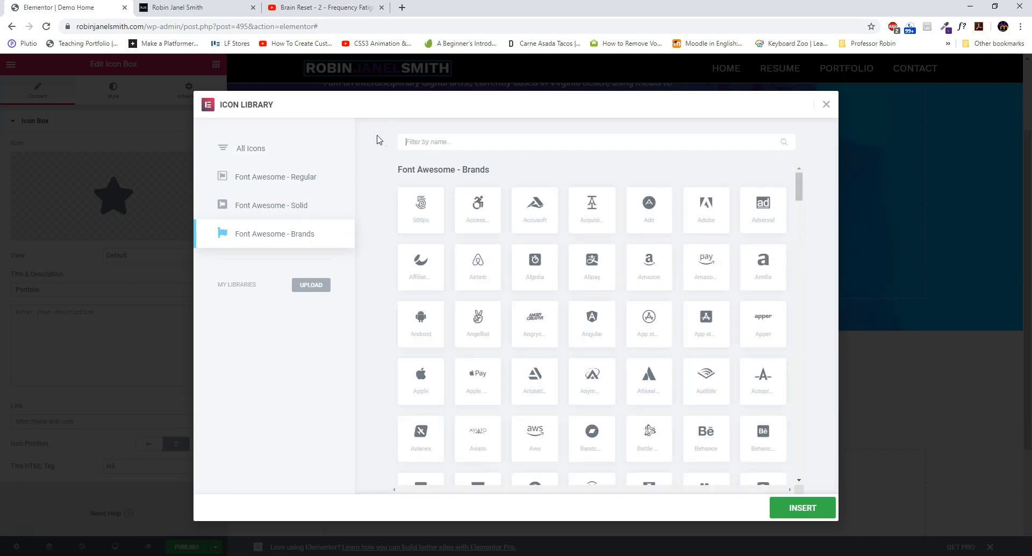
pyautogui.scroll(-1, 592, 274)
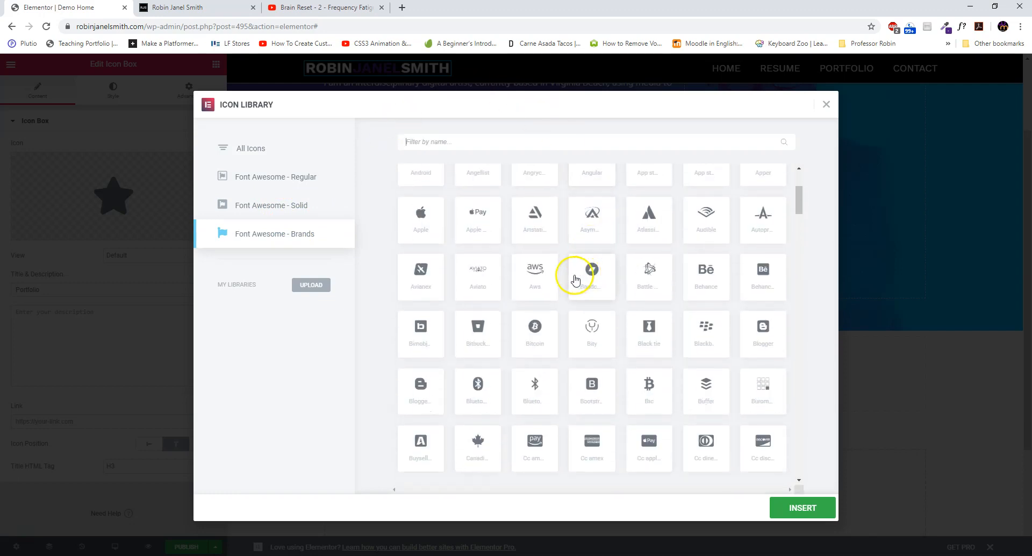
pyautogui.scroll(-5, 548, 284)
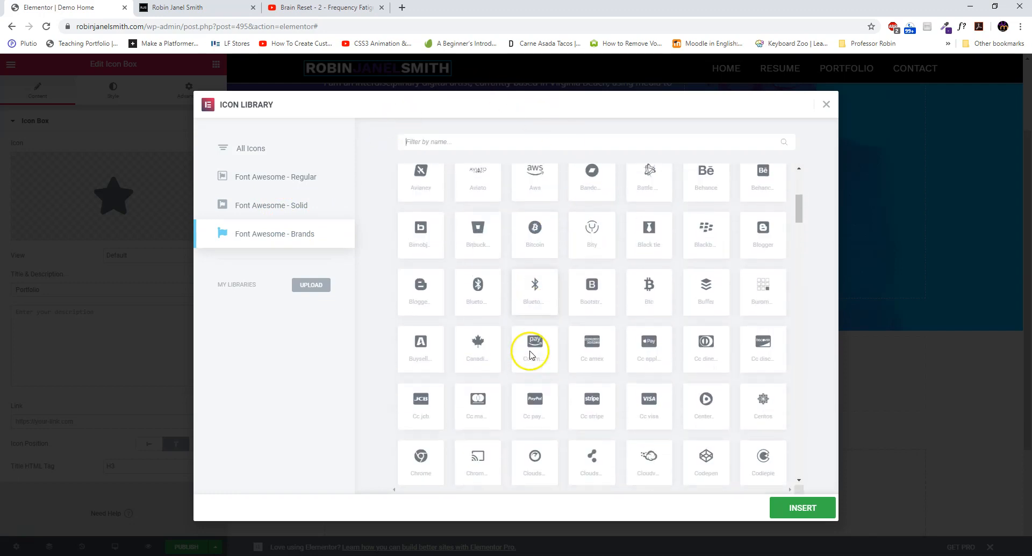
pyautogui.scroll(8, 565, 355)
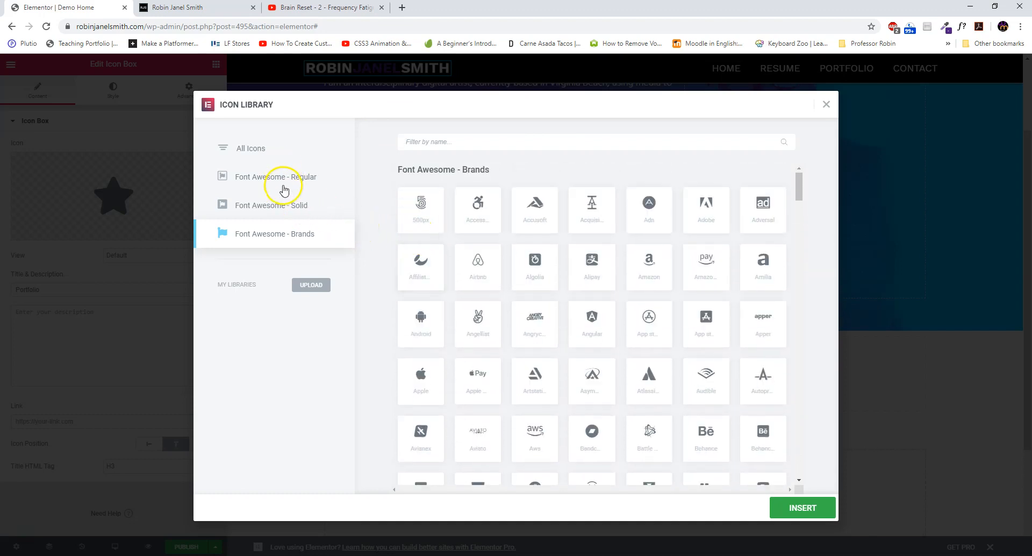
# Step: Search all icons for "brie" and insert the plain briefcase as the Portfolio box's icon
pyautogui.click(270, 150)
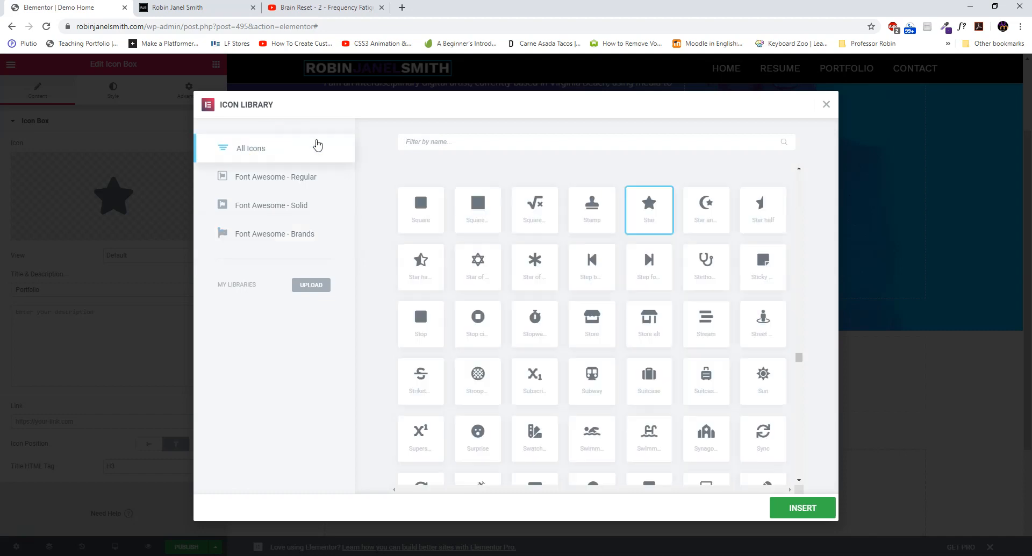
pyautogui.write('brie')
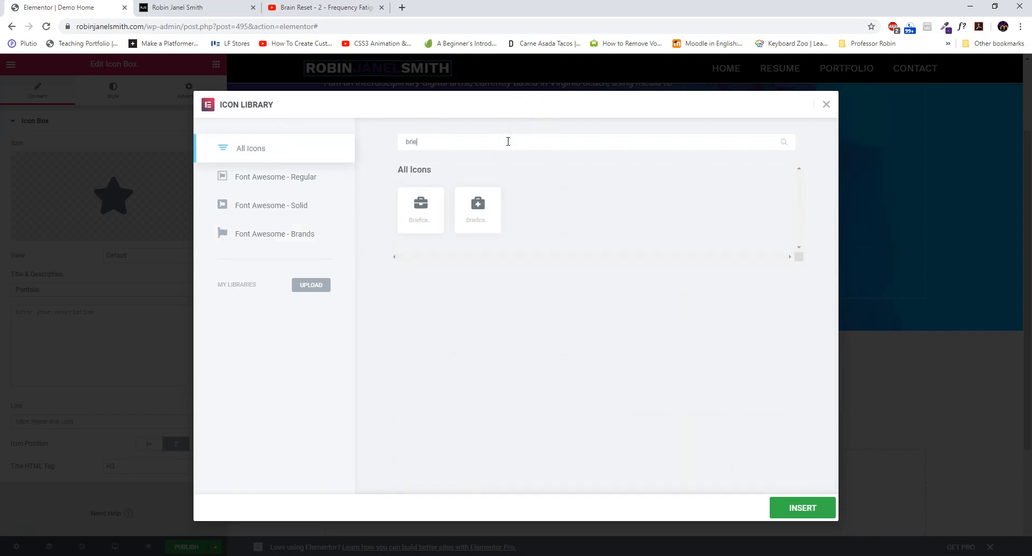
pyautogui.click(422, 222)
pyautogui.click(797, 507)
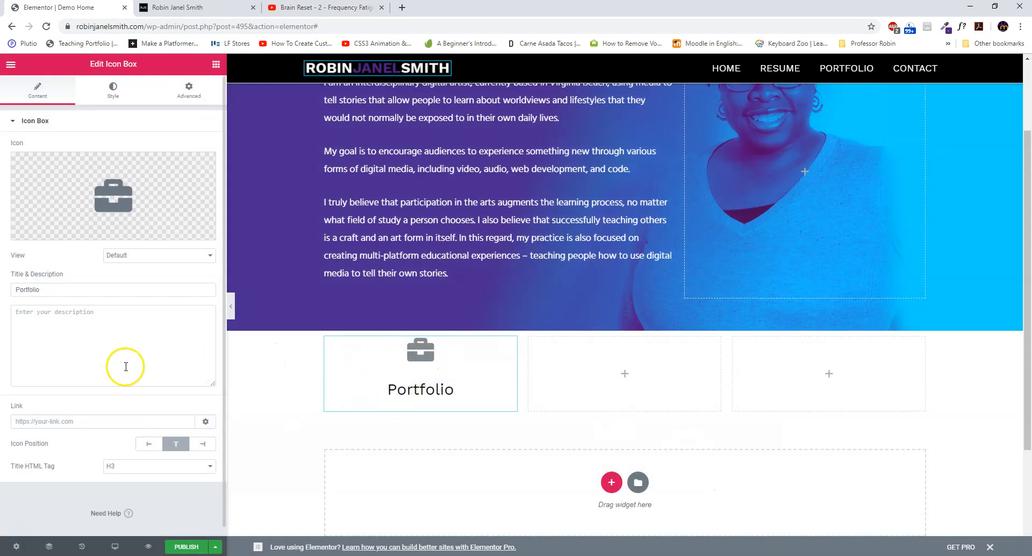
# Step: Link the Portfolio icon box to the site's existing Portfolio page, replacing the initial /portfolio entry with the suggested page
pyautogui.scroll(-1, 124, 364)
pyautogui.click(44, 413)
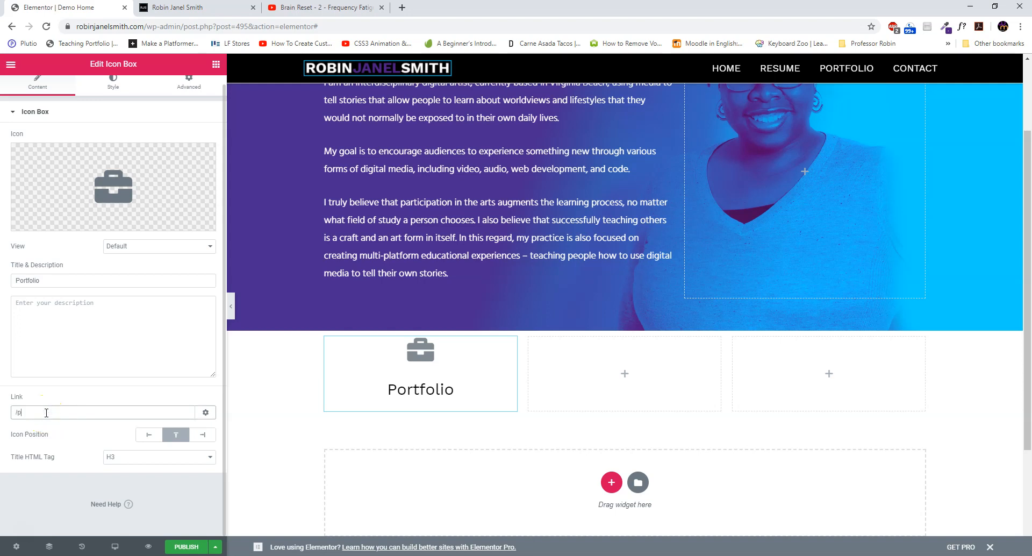
pyautogui.write('/portfolio')
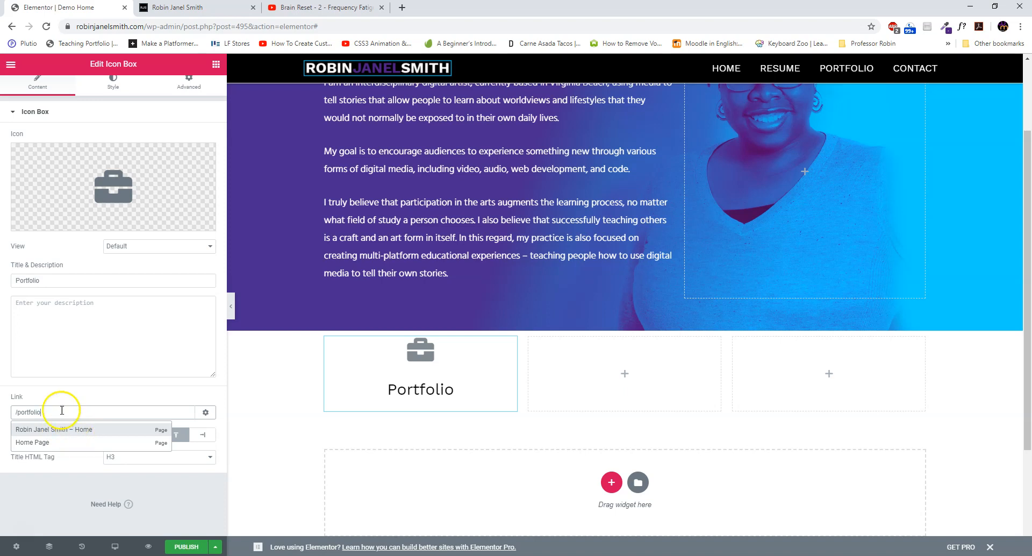
pyautogui.moveTo(52, 399); pyautogui.dragTo(26, 400)
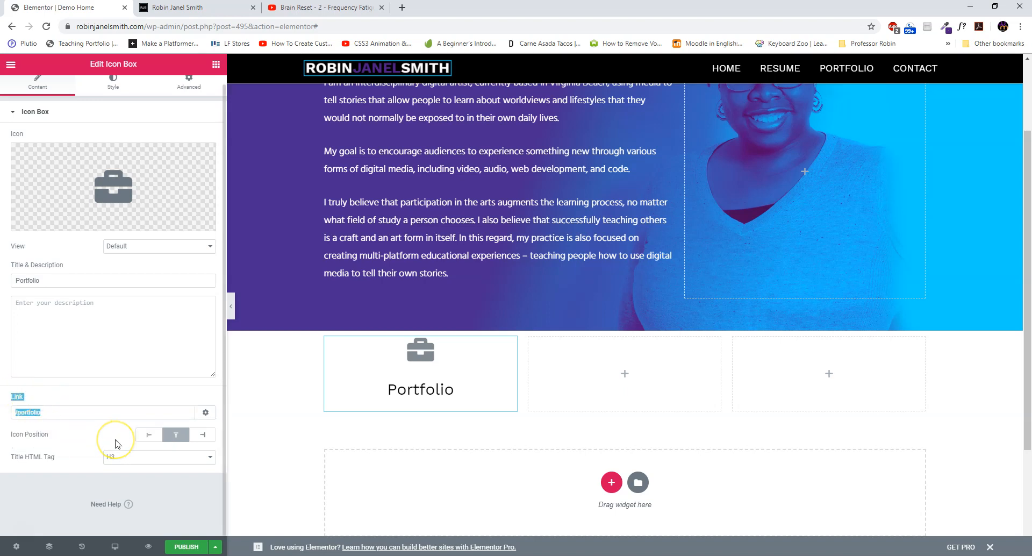
pyautogui.click(84, 410)
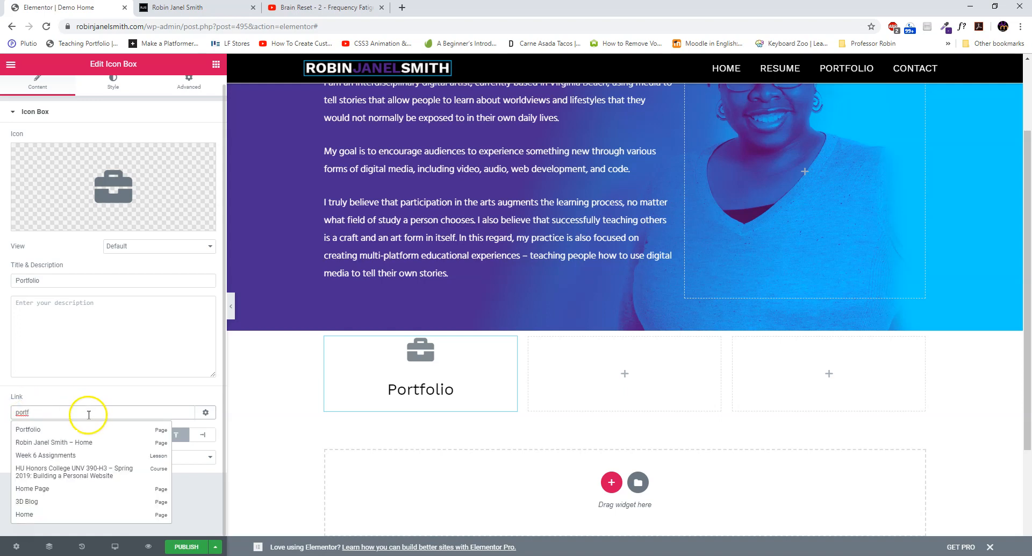
pyautogui.click(54, 428)
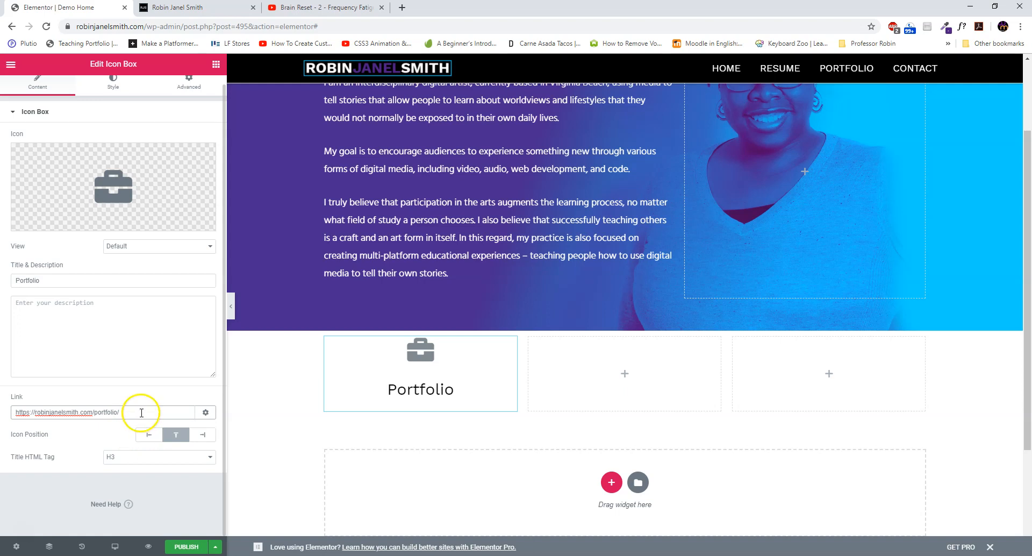
# Step: Try the left and right icon positions for the Portfolio box and restore the top position
pyautogui.click(153, 439)
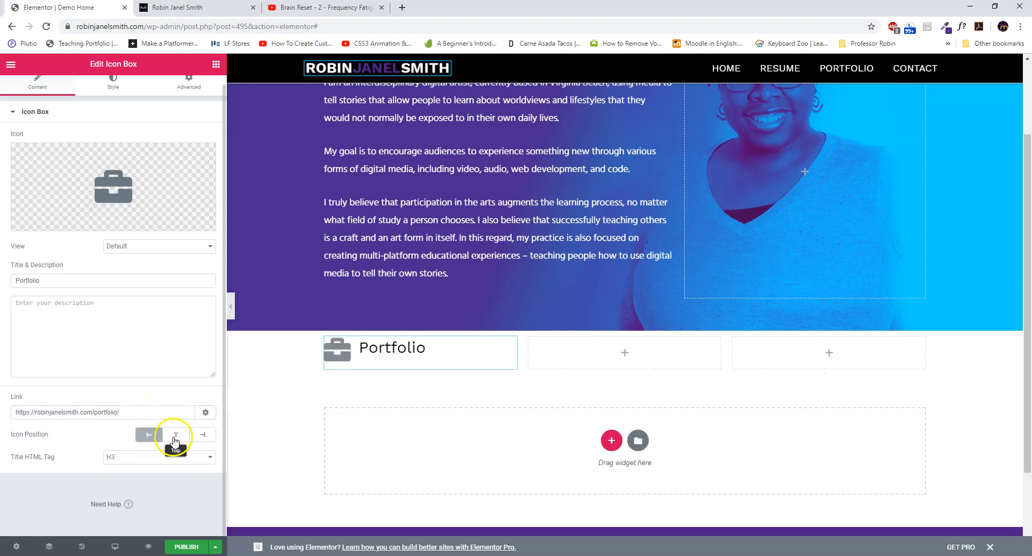
pyautogui.click(175, 437)
pyautogui.click(195, 435)
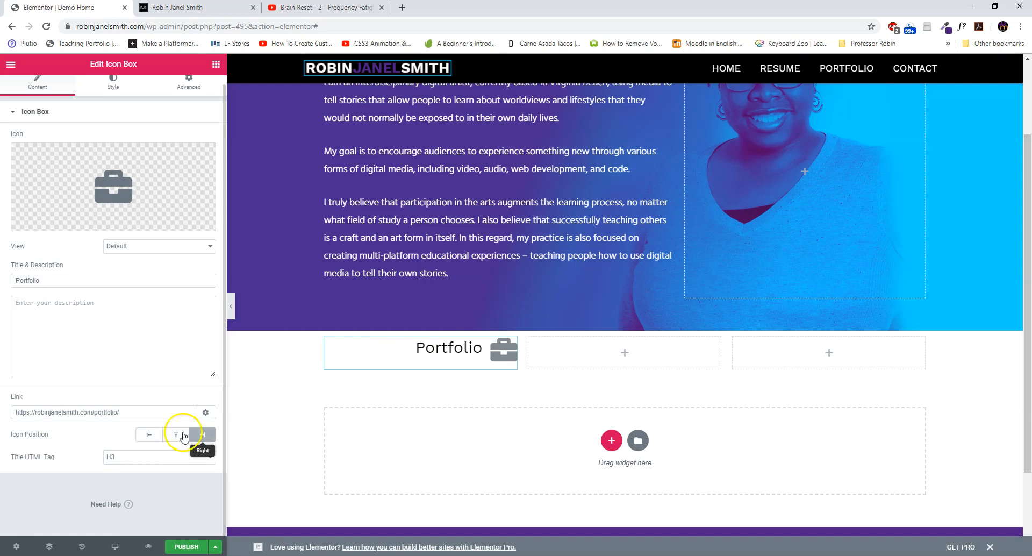
pyautogui.click(182, 436)
# Step: Set the briefcase icon's normal primary color to black (#000000) and its size to 94
pyautogui.scroll(1, 118, 214)
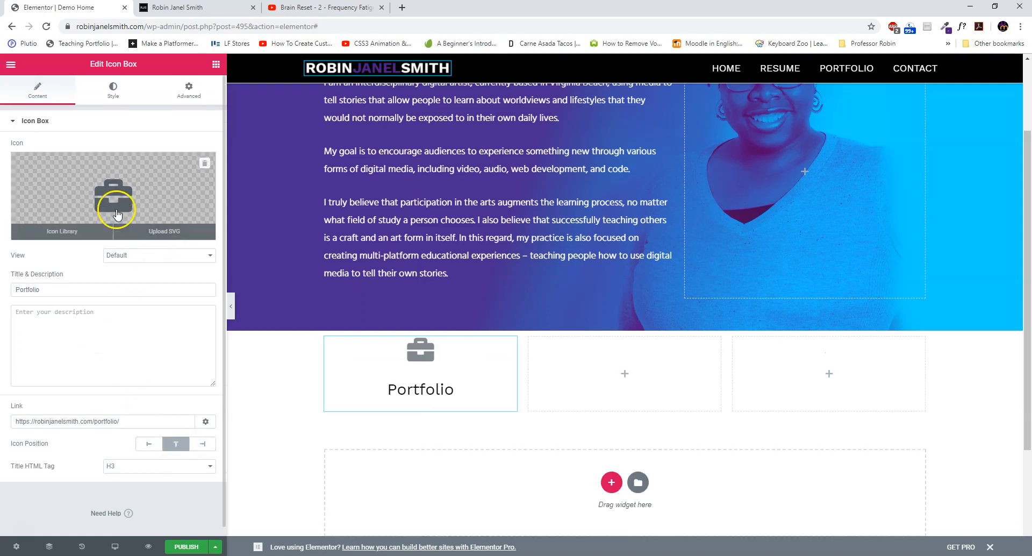
pyautogui.click(115, 91)
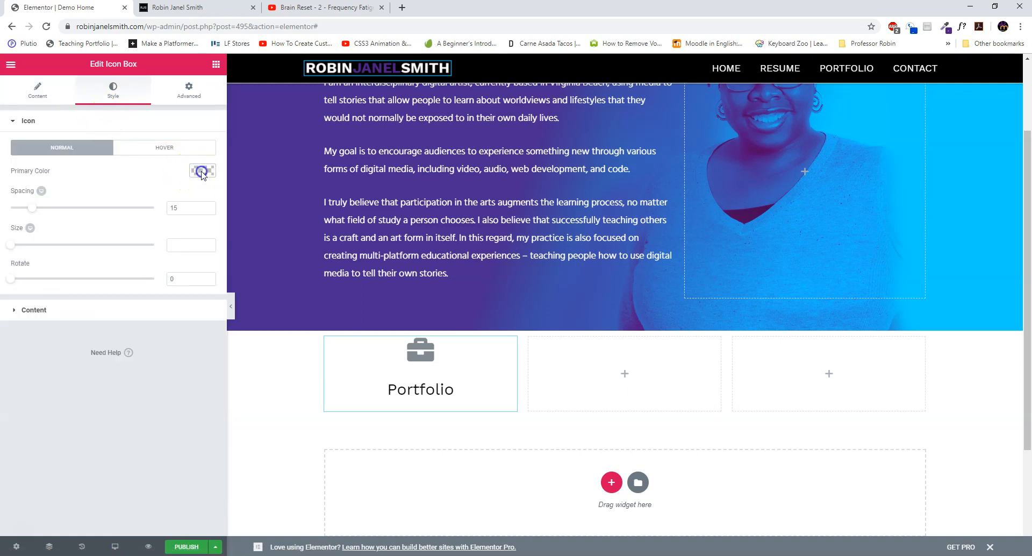
pyautogui.click(203, 170)
pyautogui.click(82, 298)
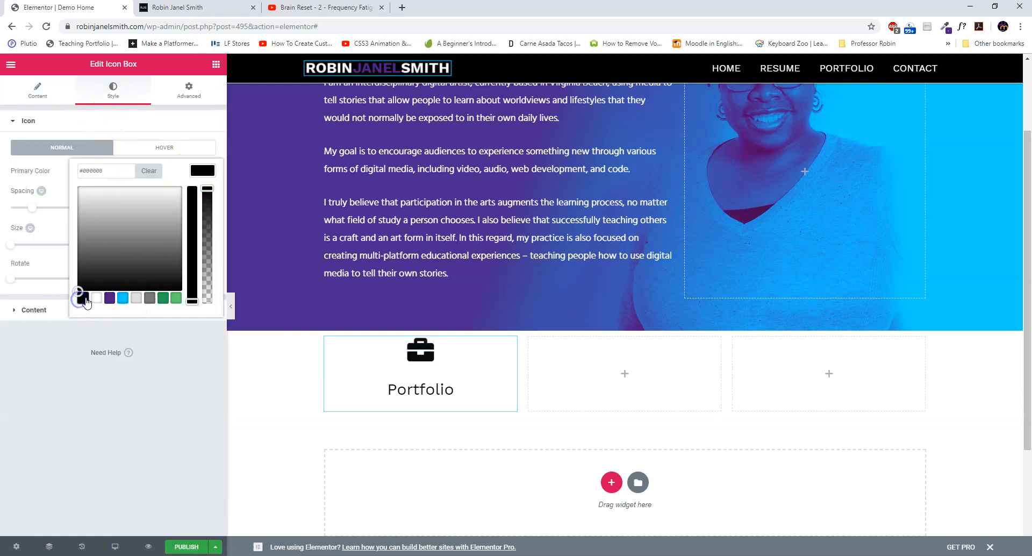
pyautogui.click(97, 387)
pyautogui.moveTo(12, 250); pyautogui.dragTo(54, 248)
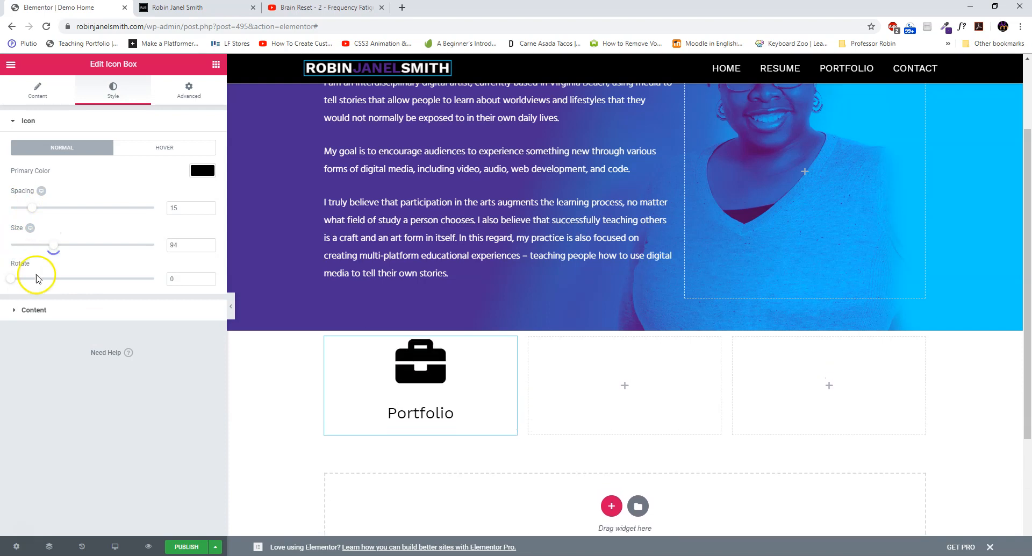
# Step: Try rotating the briefcase icon and clear the rotation value
pyautogui.moveTo(12, 278)
pyautogui.mouseDown()
pyautogui.moveTo(41, 283)
pyautogui.moveTo(18, 279)
pyautogui.mouseUp()
pyautogui.click(187, 280)
pyautogui.press('BackSpace')
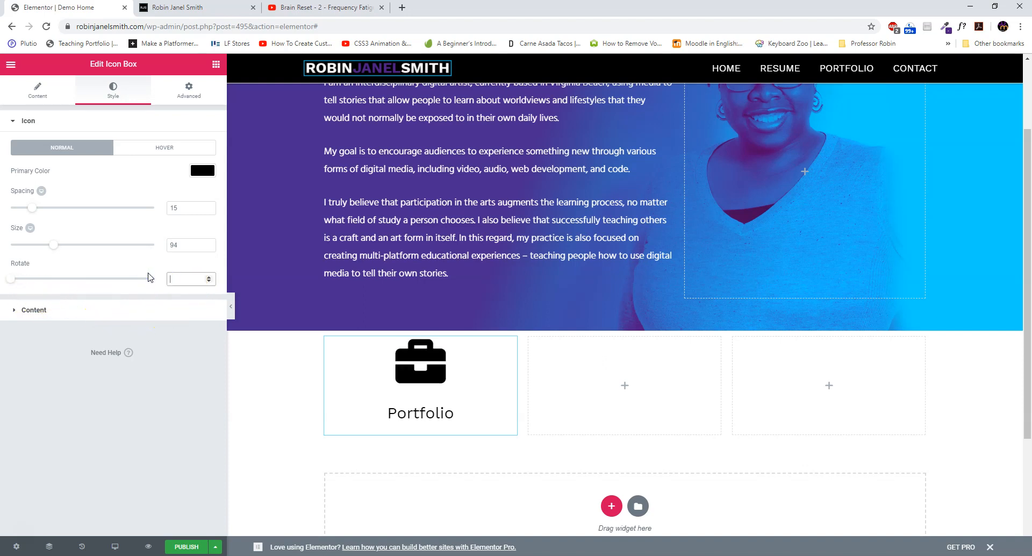
pyautogui.click(33, 310)
# Step: Set the Portfolio icon box's entrance animation to Fade In Up
pyautogui.click(202, 102)
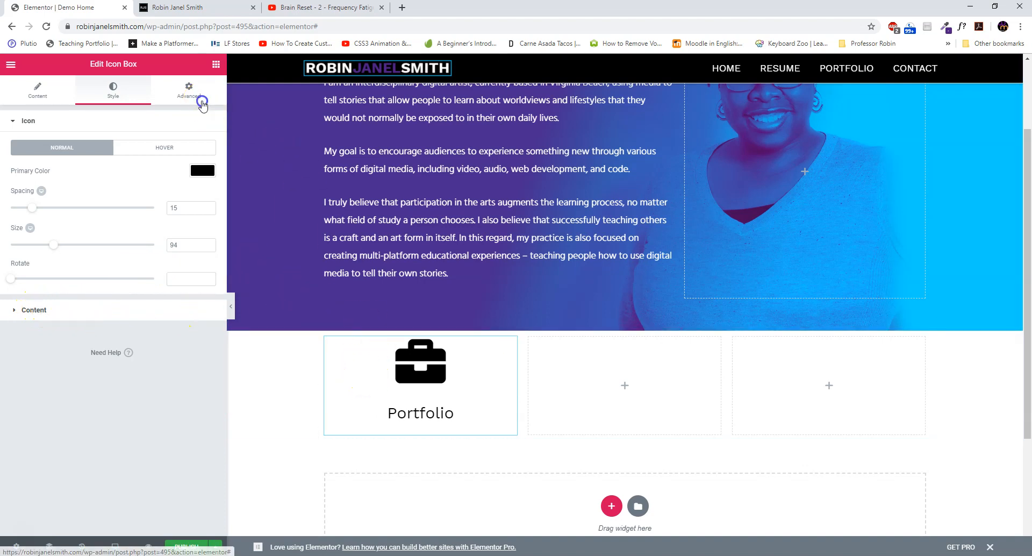
pyautogui.click(60, 314)
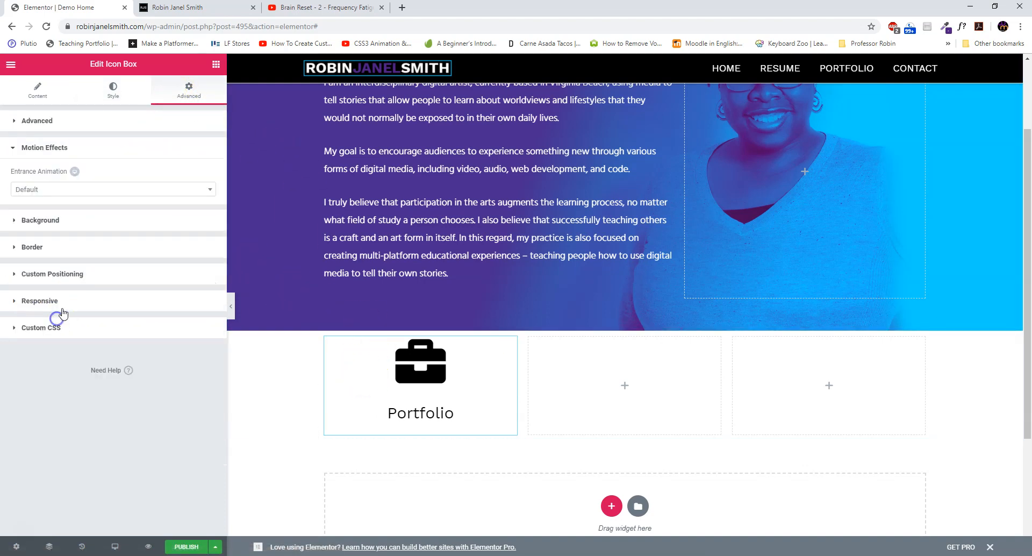
pyautogui.click(75, 192)
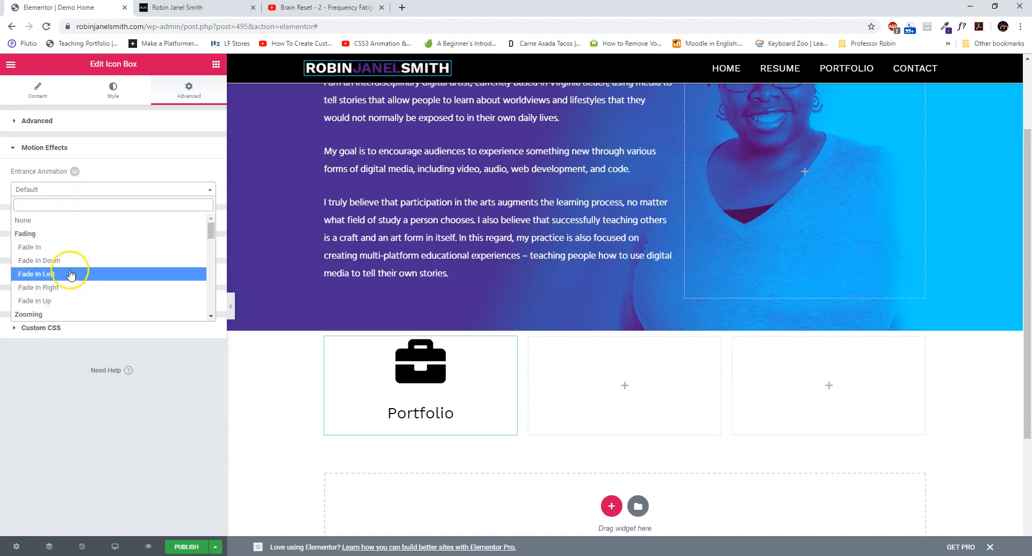
pyautogui.scroll(-1, 71, 284)
pyautogui.scroll(1, 71, 284)
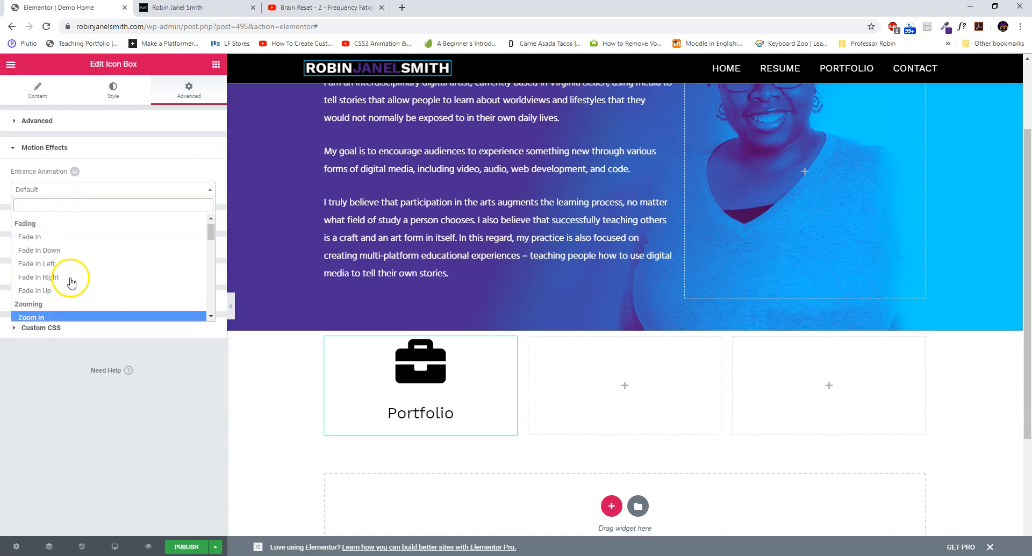
pyautogui.click(62, 299)
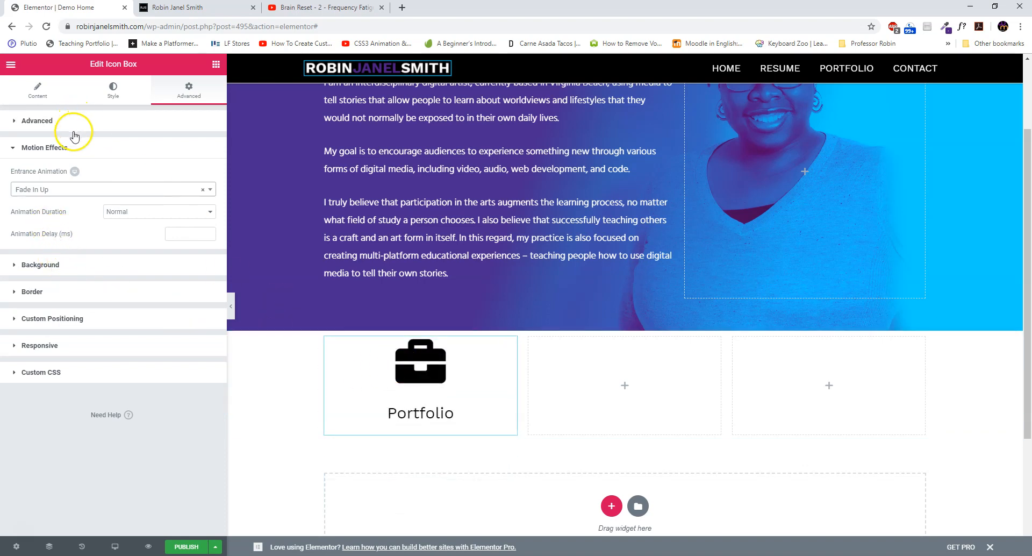
# Step: Set the briefcase icon's hover primary color to the bright blue palette swatch after trying the purple one
pyautogui.click(135, 90)
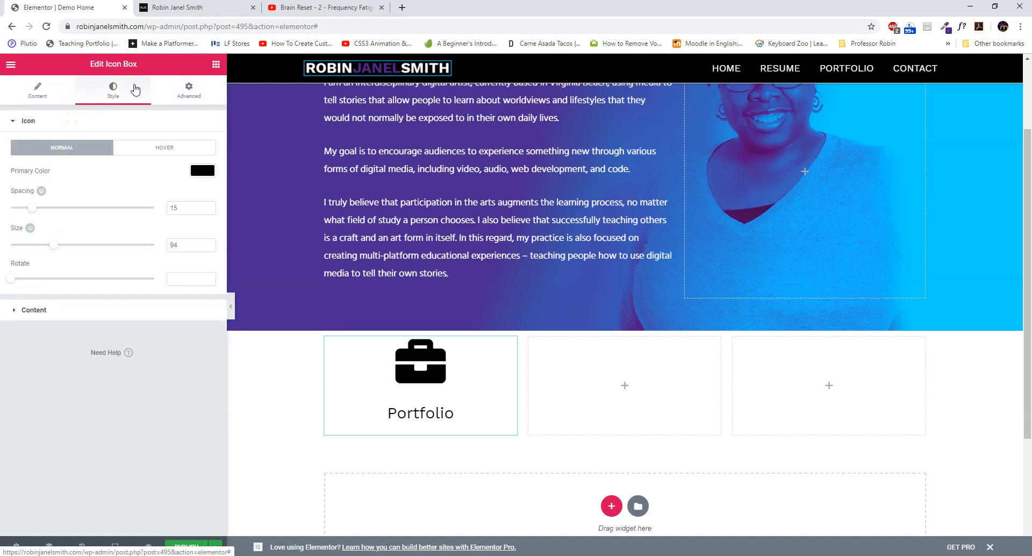
pyautogui.click(141, 149)
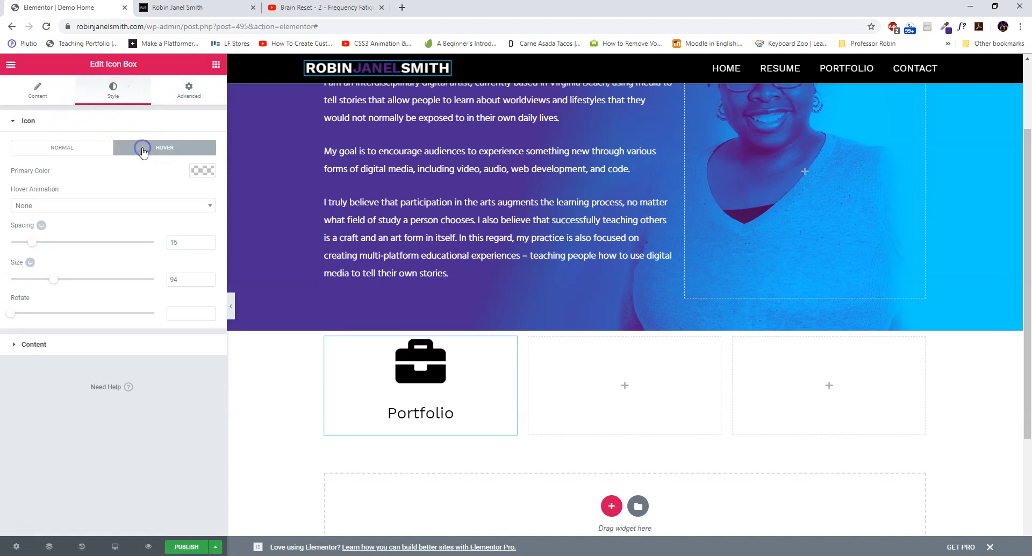
pyautogui.click(86, 148)
pyautogui.click(126, 149)
pyautogui.click(100, 153)
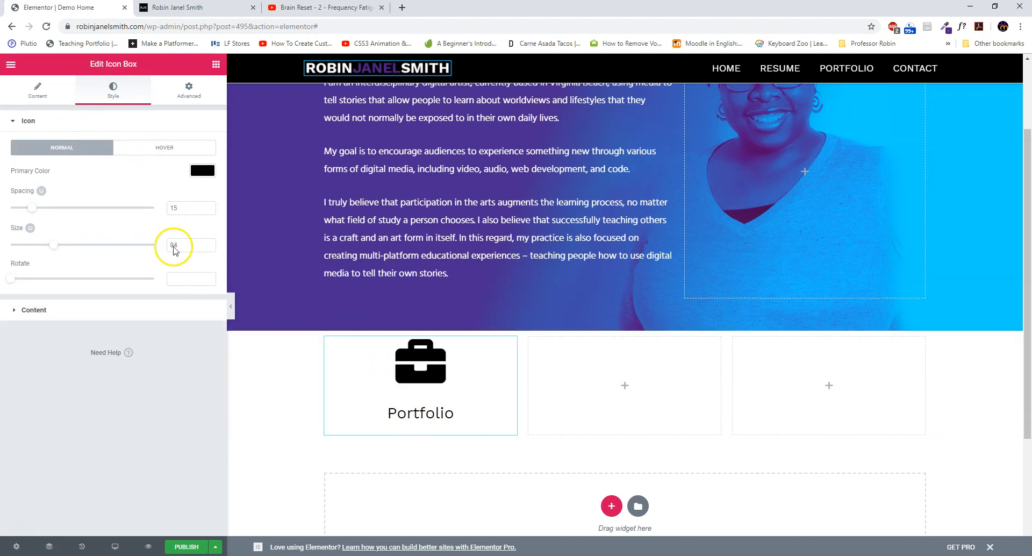
pyautogui.click(140, 148)
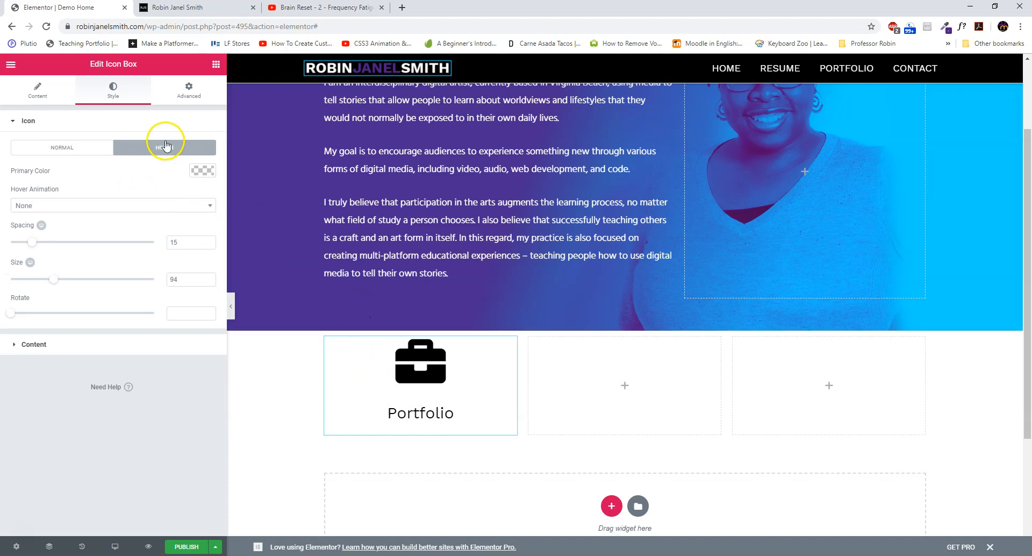
pyautogui.click(202, 170)
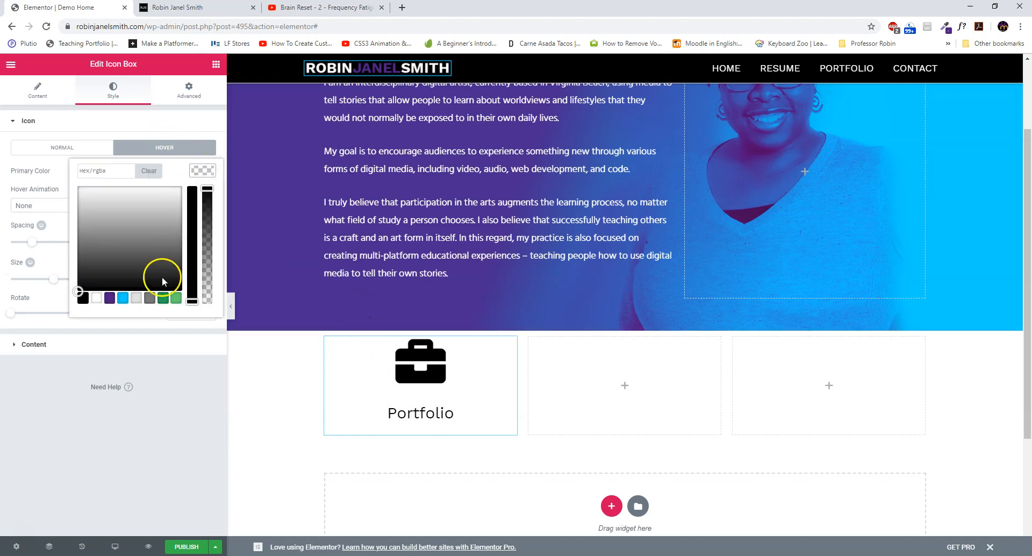
pyautogui.click(112, 300)
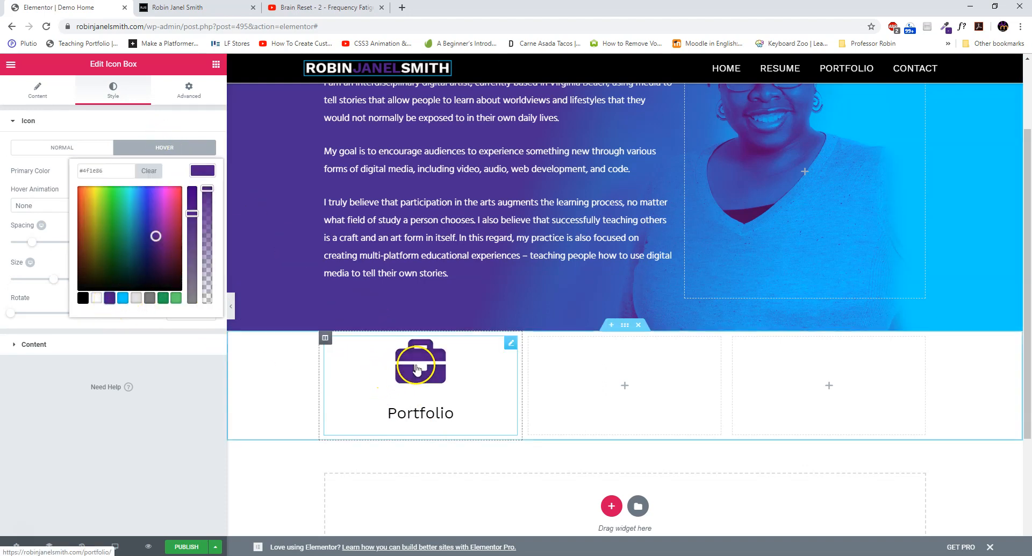
pyautogui.click(123, 299)
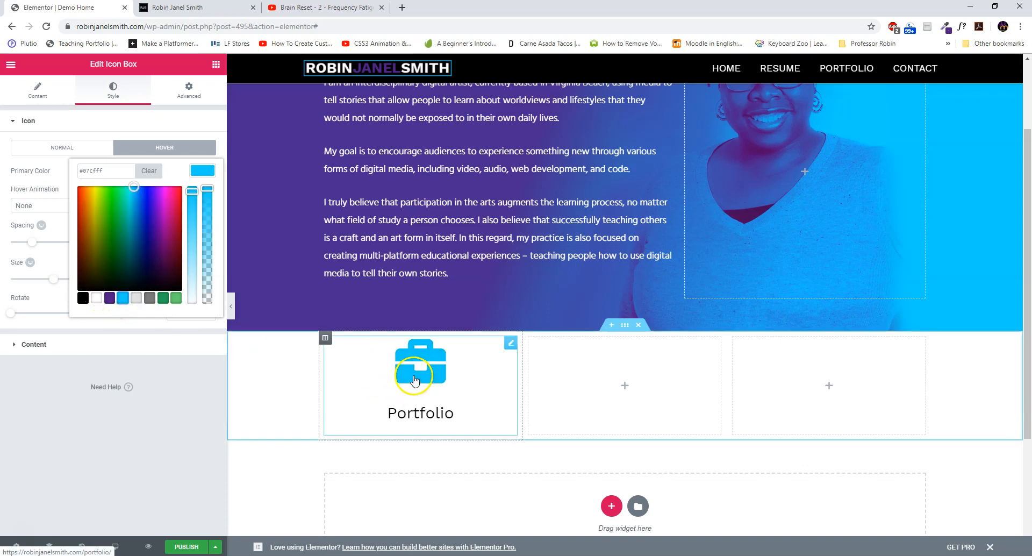
pyautogui.click(75, 394)
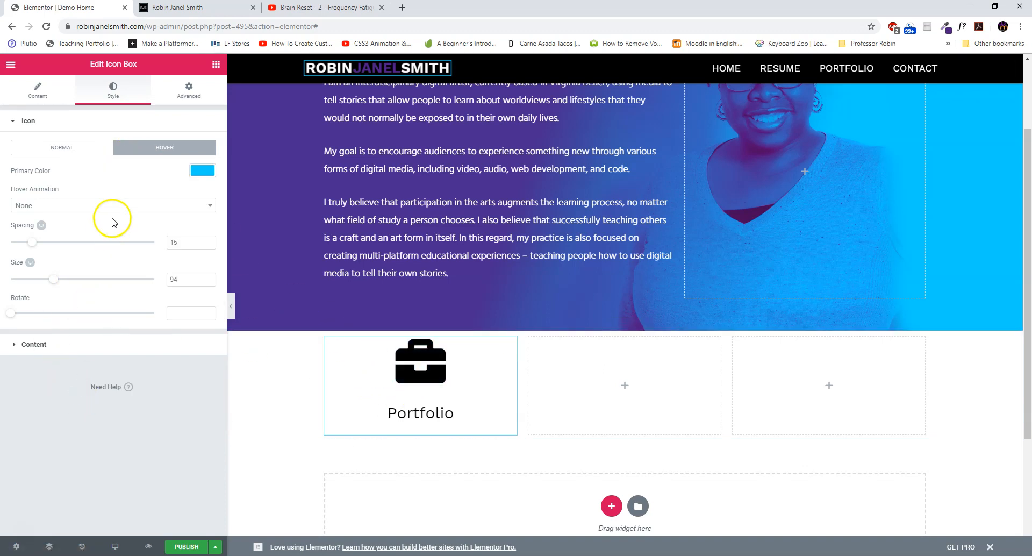
# Step: Set the Portfolio icon's hover animation to Grow
pyautogui.click(52, 210)
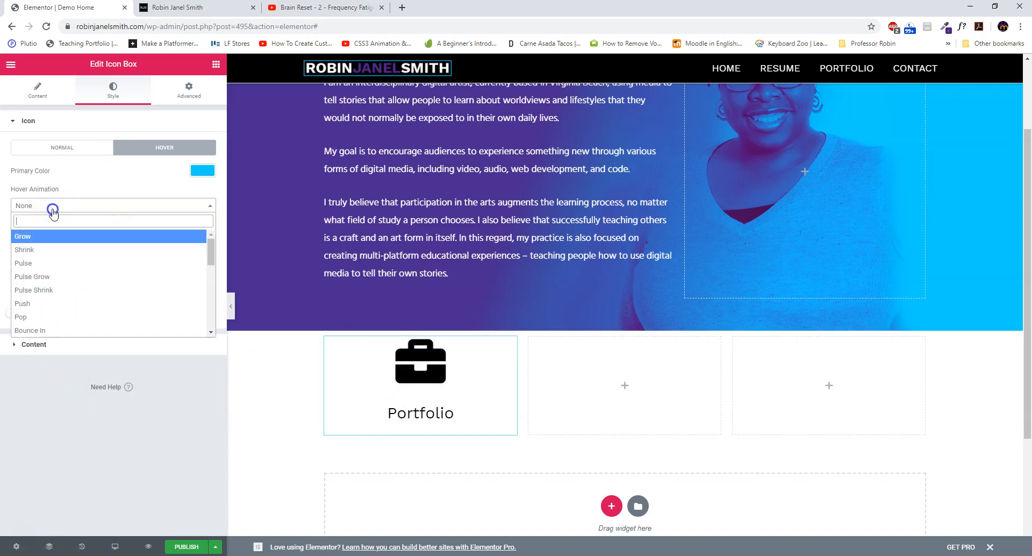
pyautogui.click(50, 240)
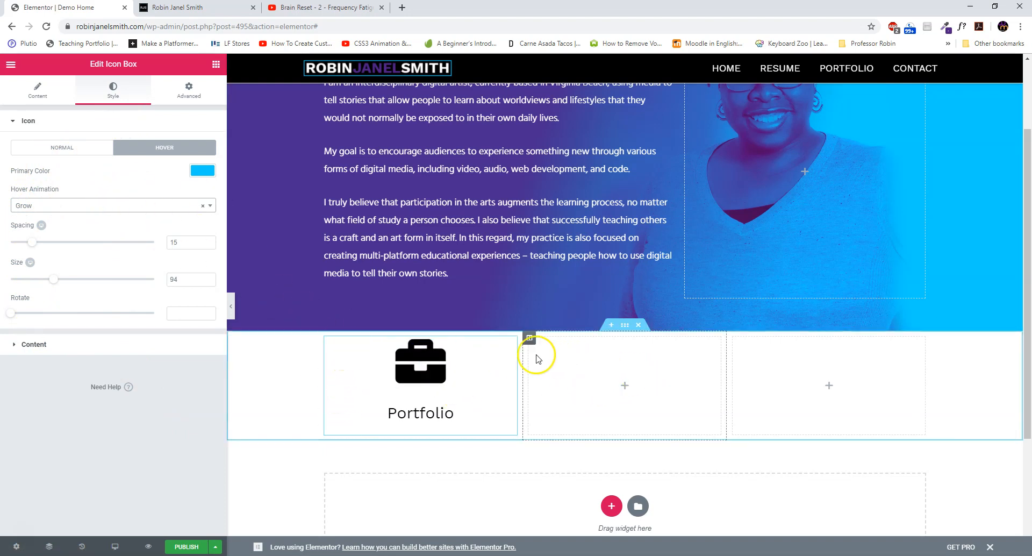
# Step: Duplicate the Portfolio icon box twice, placing one copy in the middle column and one in the third column
pyautogui.rightClick(508, 346)
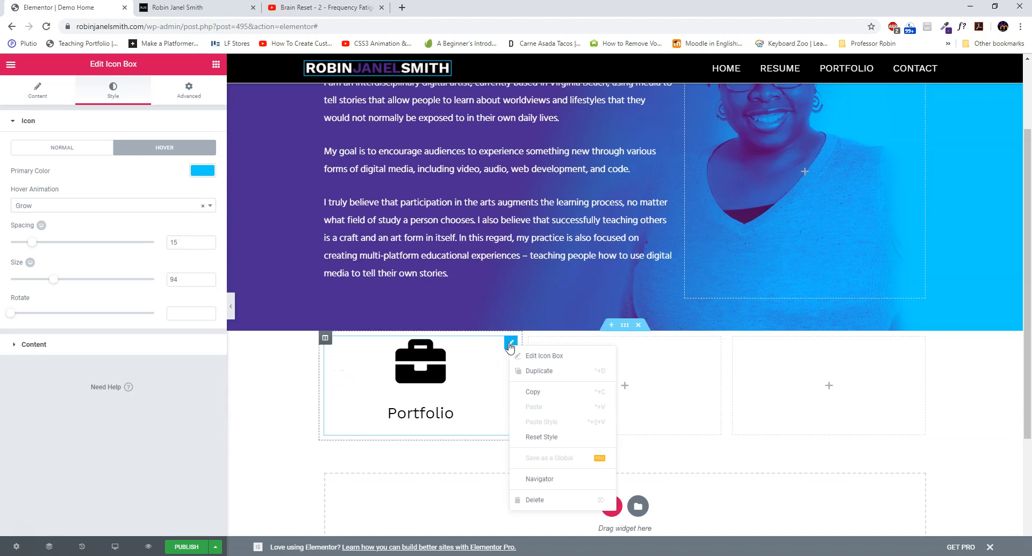
pyautogui.click(505, 346)
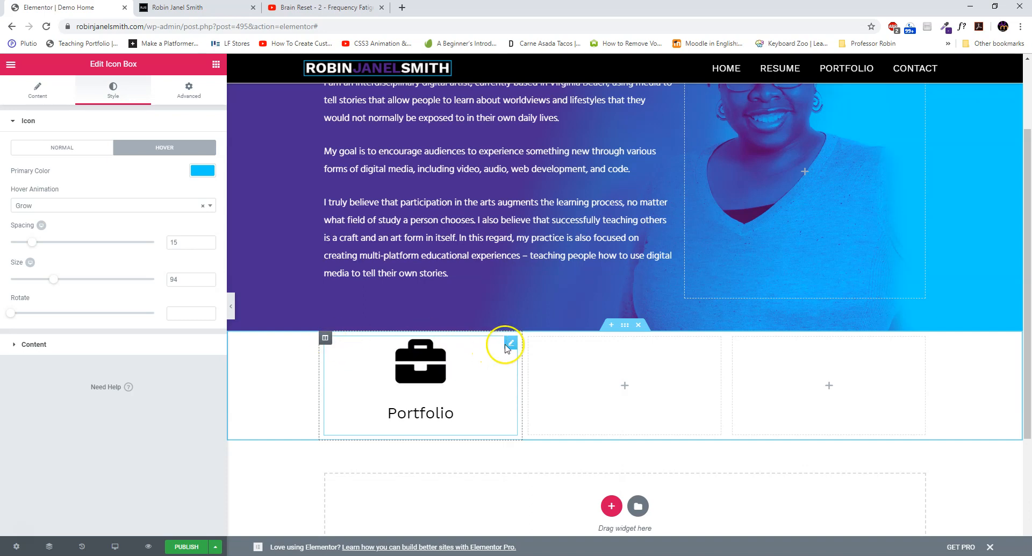
pyautogui.rightClick(507, 347)
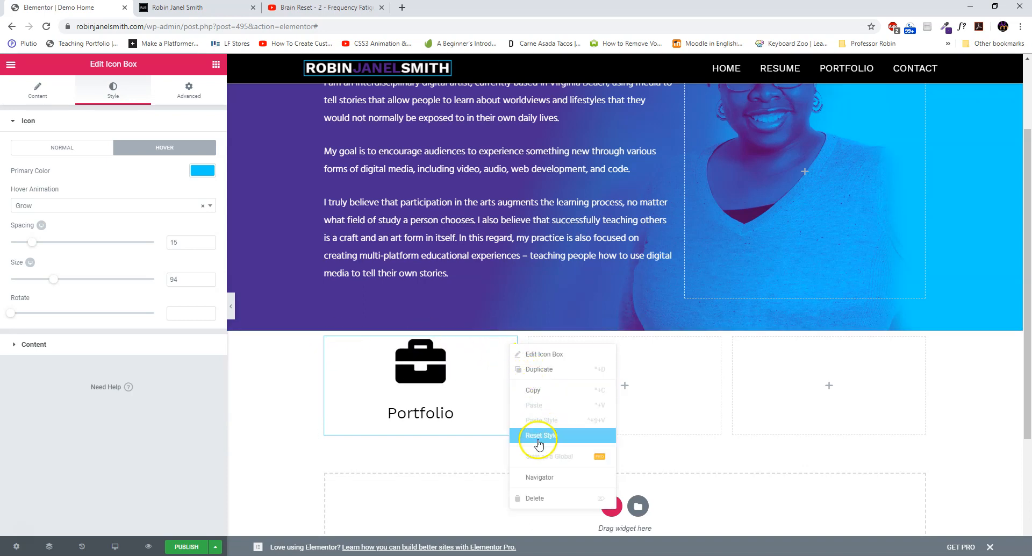
pyautogui.click(546, 371)
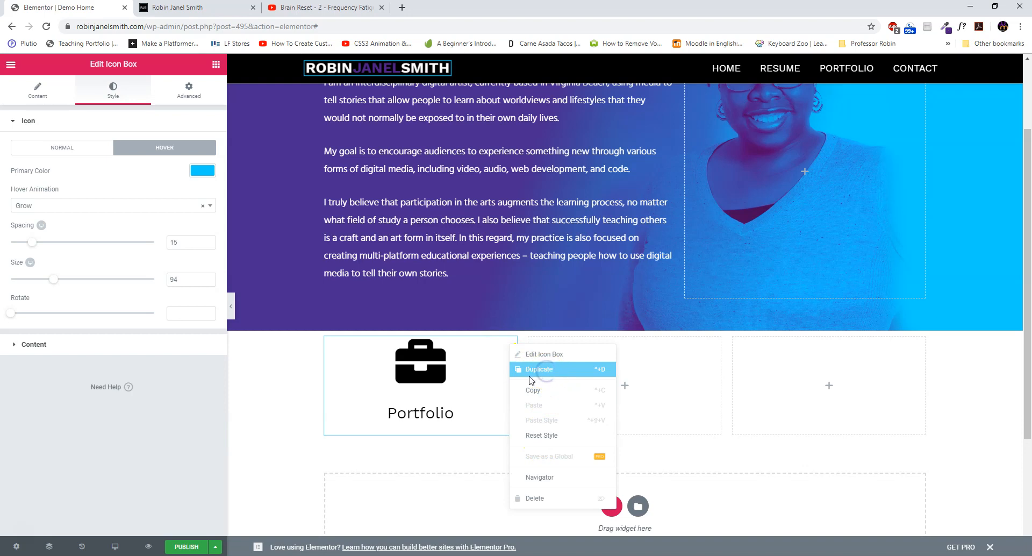
pyautogui.moveTo(480, 460); pyautogui.dragTo(687, 368)
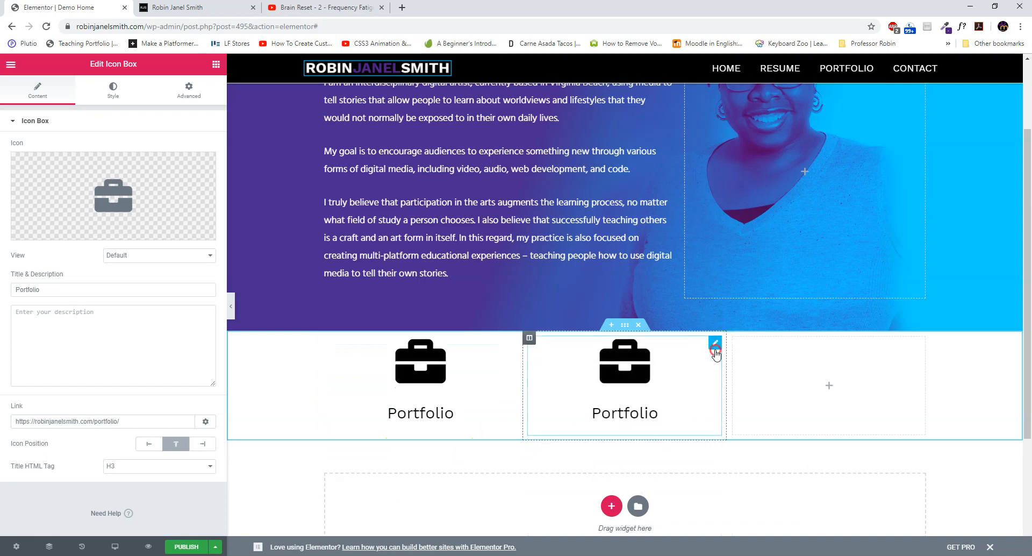
pyautogui.rightClick(714, 350)
pyautogui.click(736, 376)
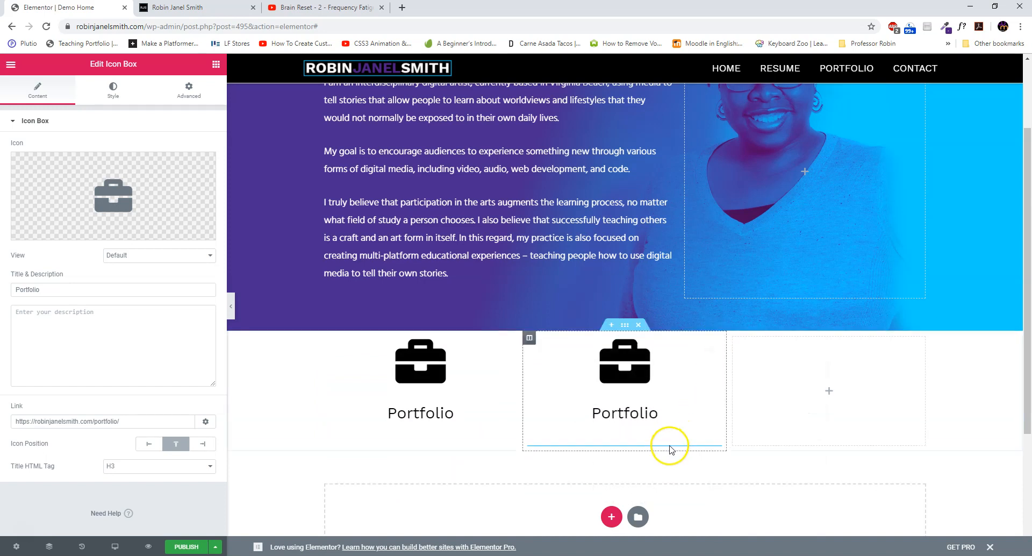
pyautogui.moveTo(713, 457); pyautogui.dragTo(608, 367)
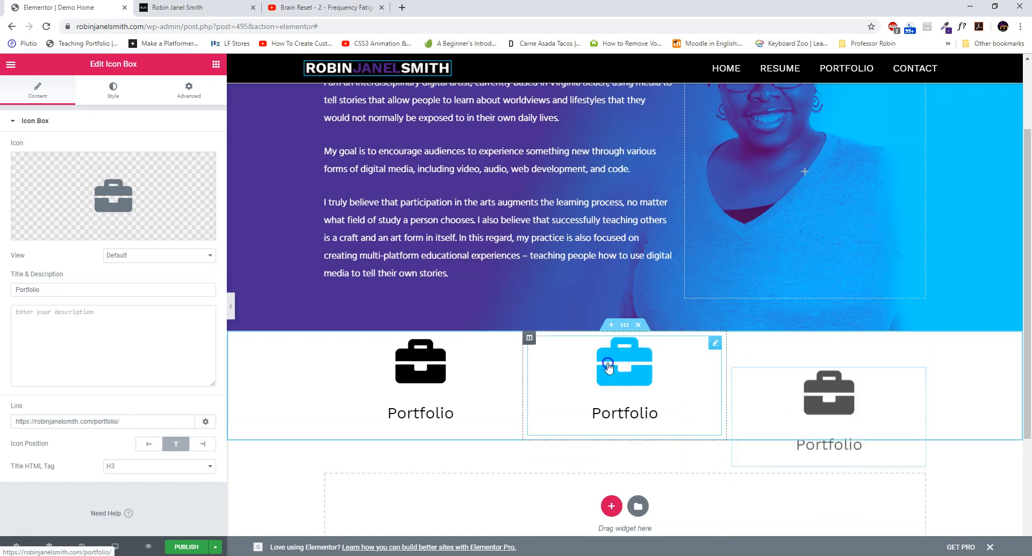
# Step: Replace the middle icon box's briefcase with the solid File alt icon, filtering the icon library by "file"
pyautogui.click(715, 343)
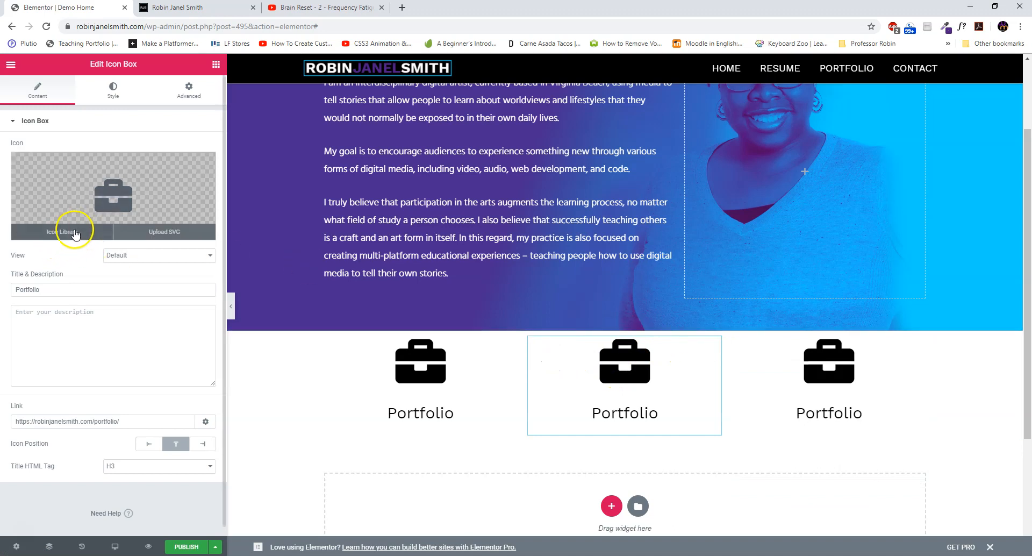
pyautogui.click(75, 232)
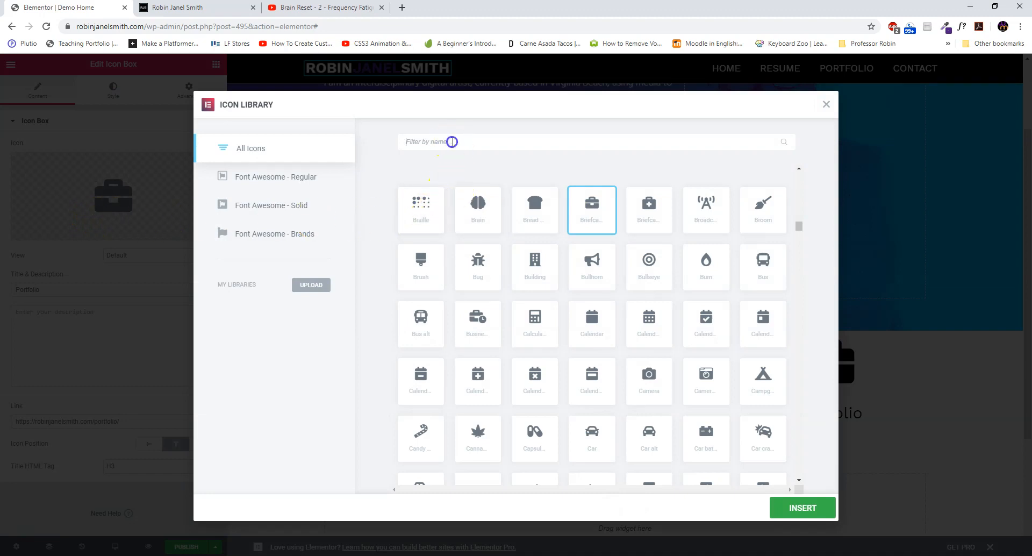
pyautogui.write('file')
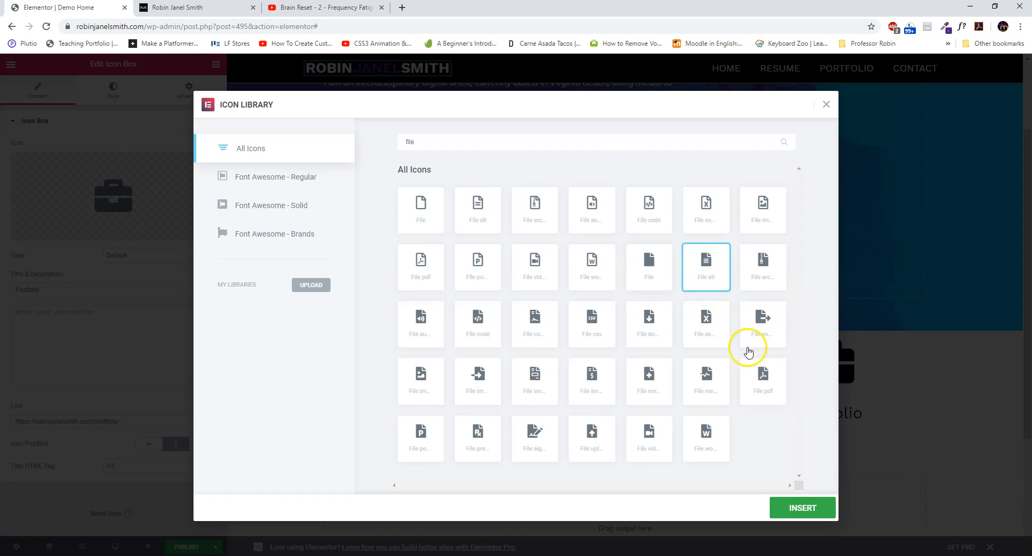
pyautogui.click(792, 509)
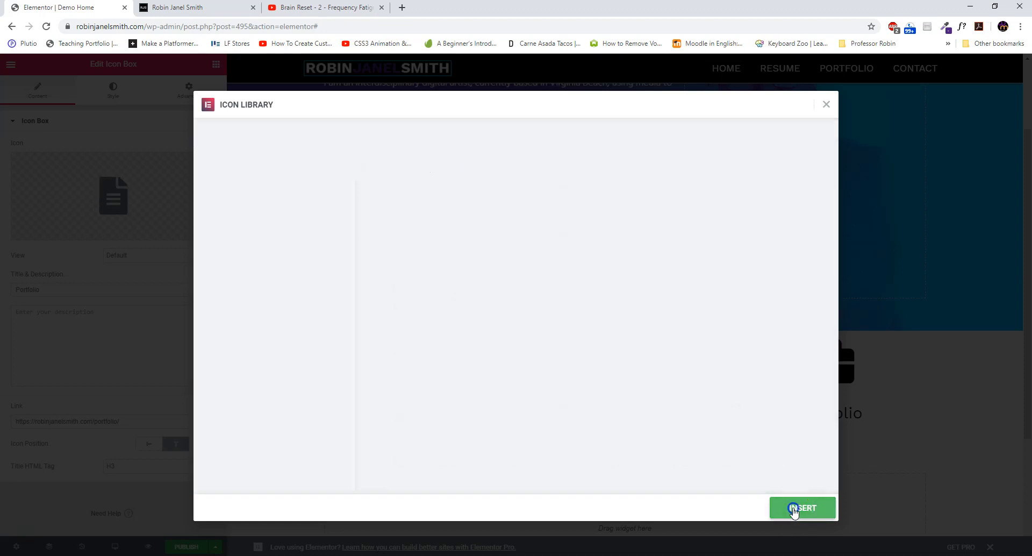
# Step: Title the middle icon box "Resume" and link it to the site's existing resume page
pyautogui.doubleClick(68, 291)
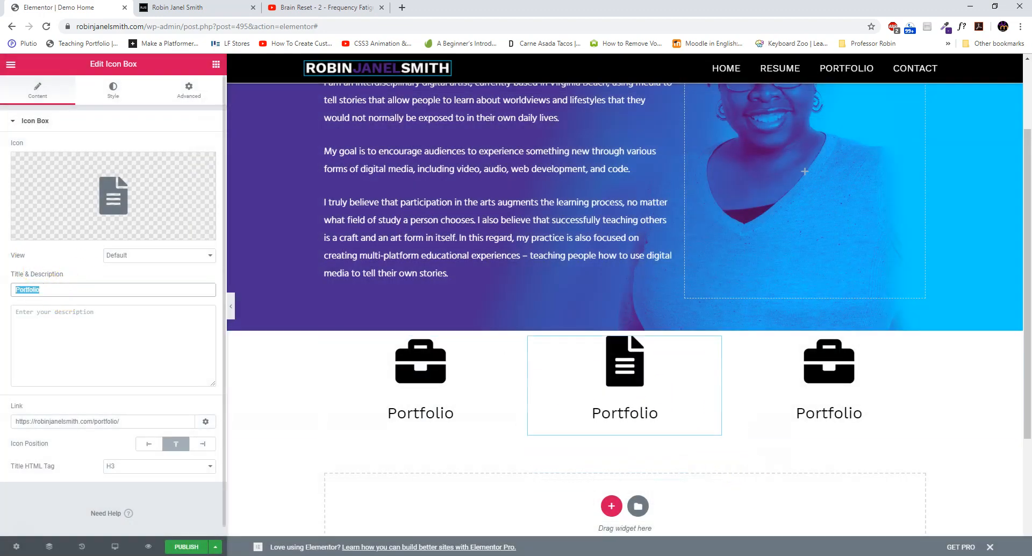
pyautogui.write('Resume')
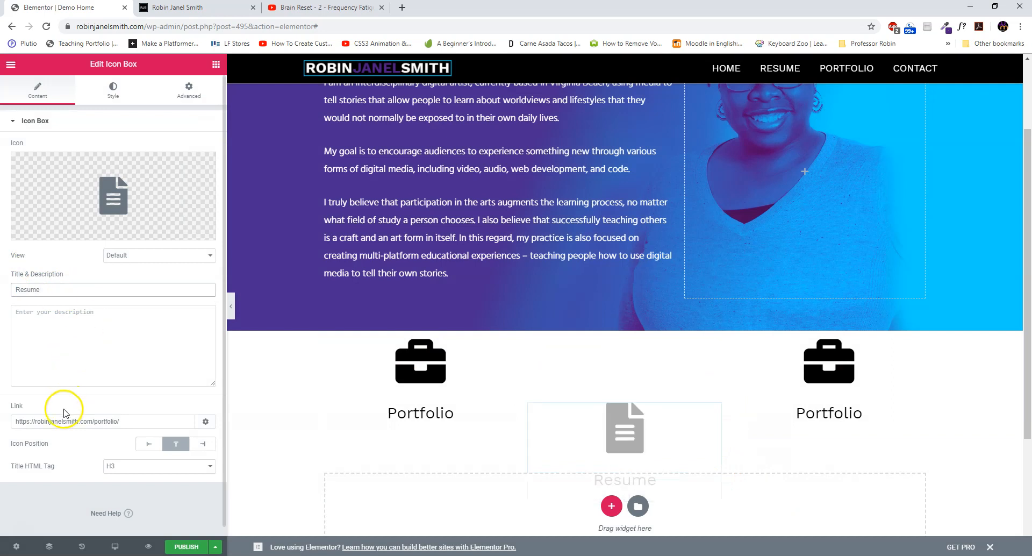
pyautogui.tripleClick(125, 421)
pyautogui.write('res')
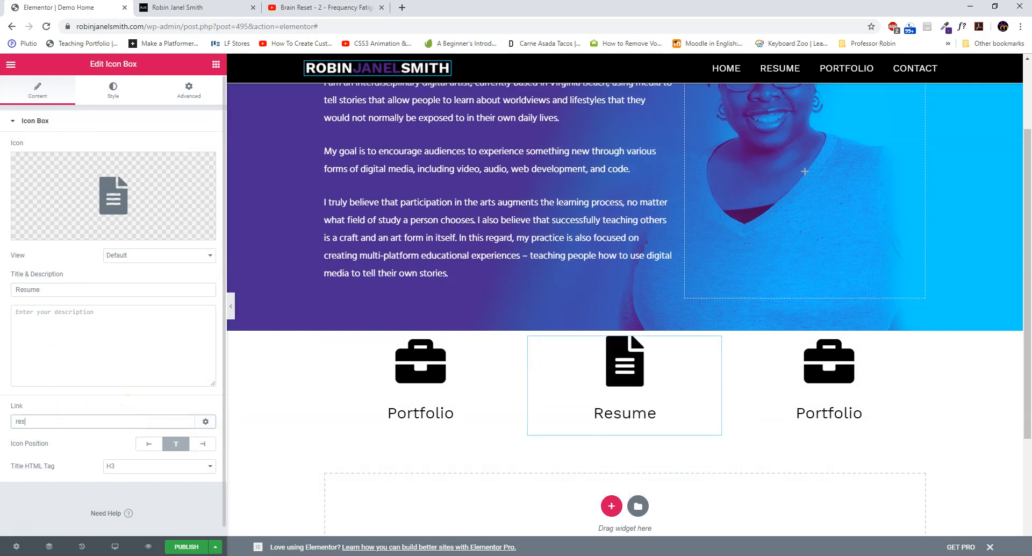
pyautogui.write('ume')
pyautogui.scroll(-1, 59, 459)
pyautogui.click(80, 444)
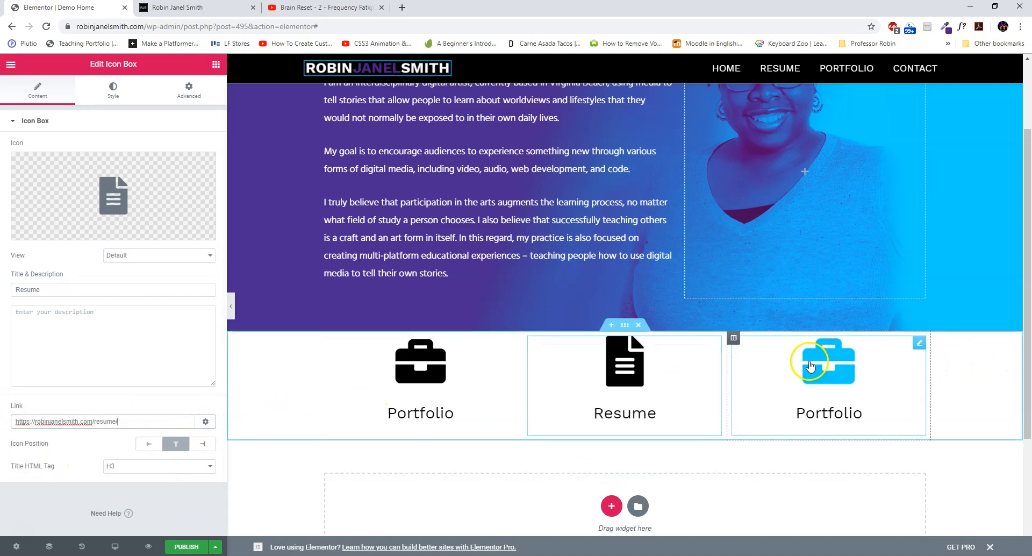
# Step: Replace the third icon box's briefcase with the graduation cap icon, filtering the icon library by "gradu"
pyautogui.click(919, 344)
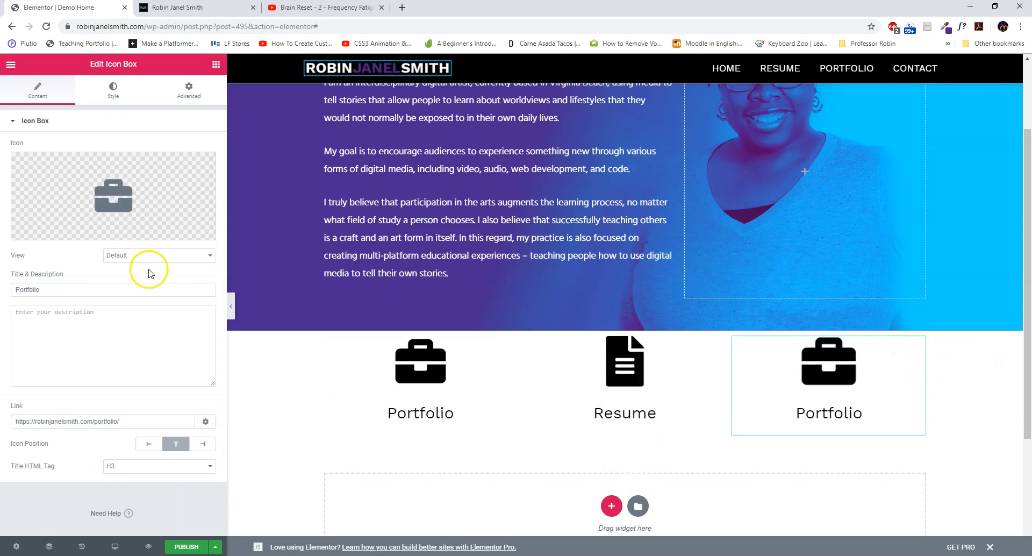
pyautogui.click(53, 232)
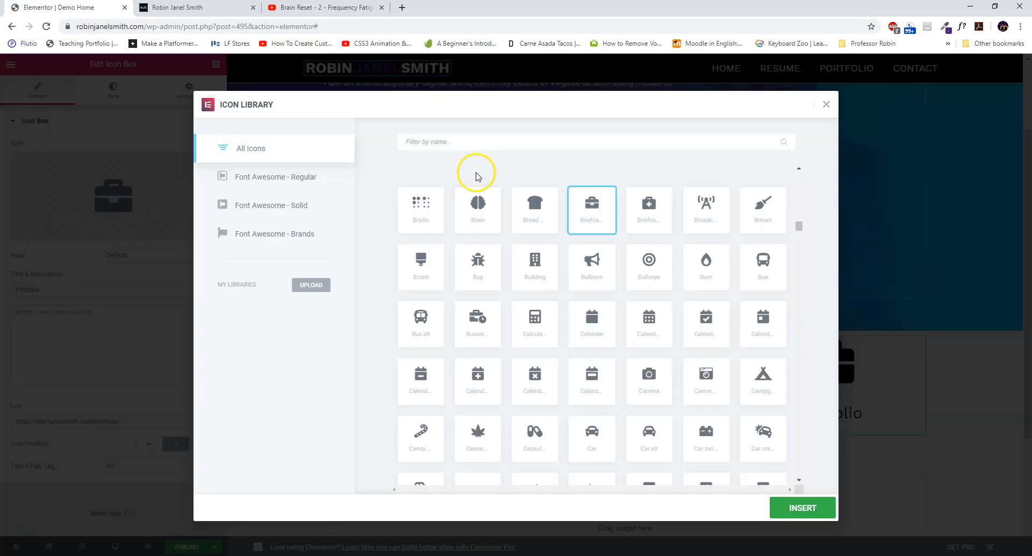
pyautogui.write('gradu')
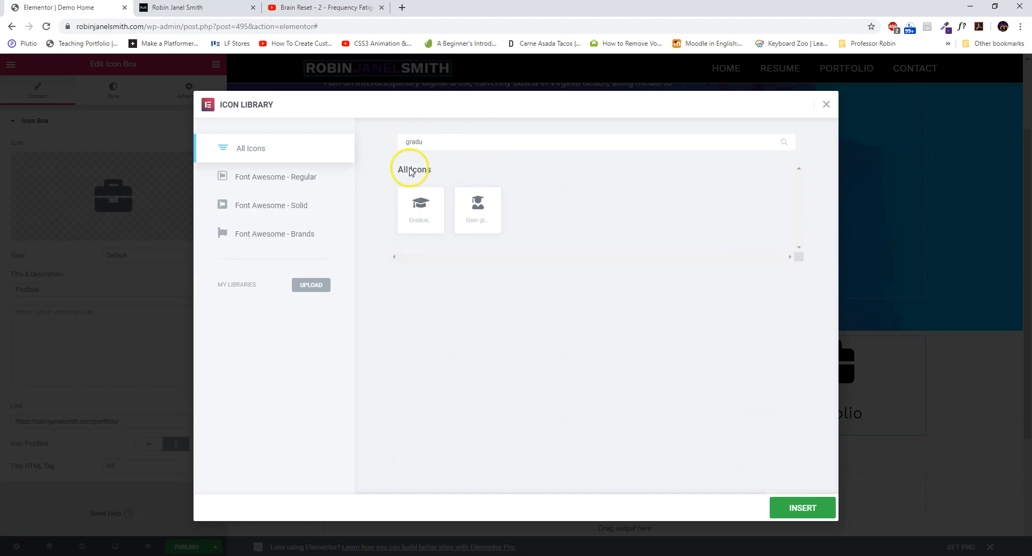
pyautogui.click(438, 216)
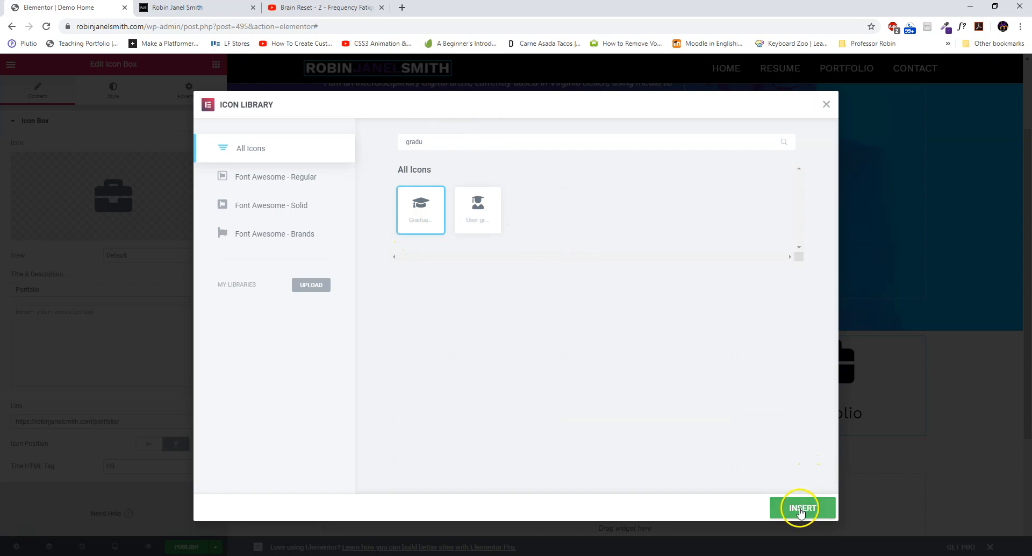
pyautogui.click(423, 215)
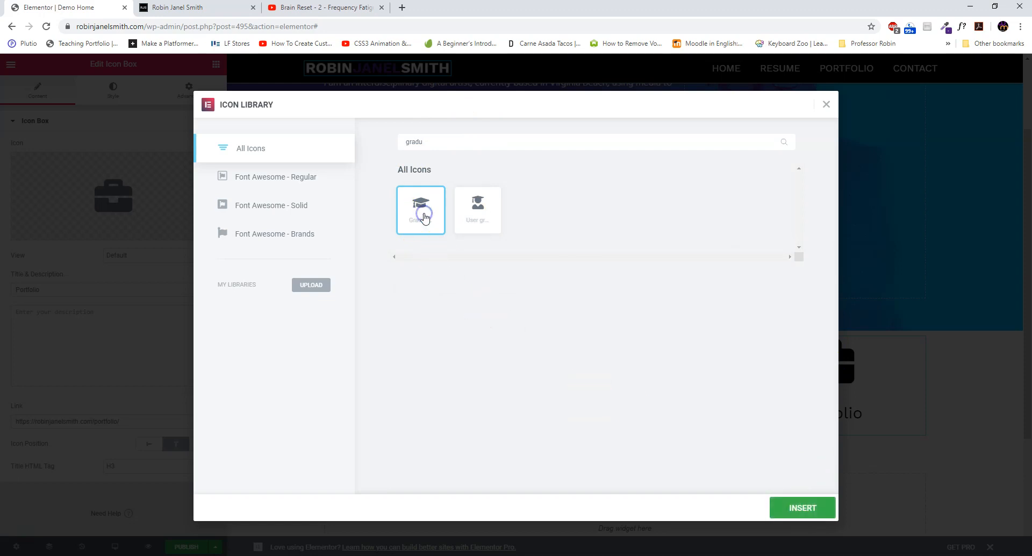
pyautogui.click(784, 501)
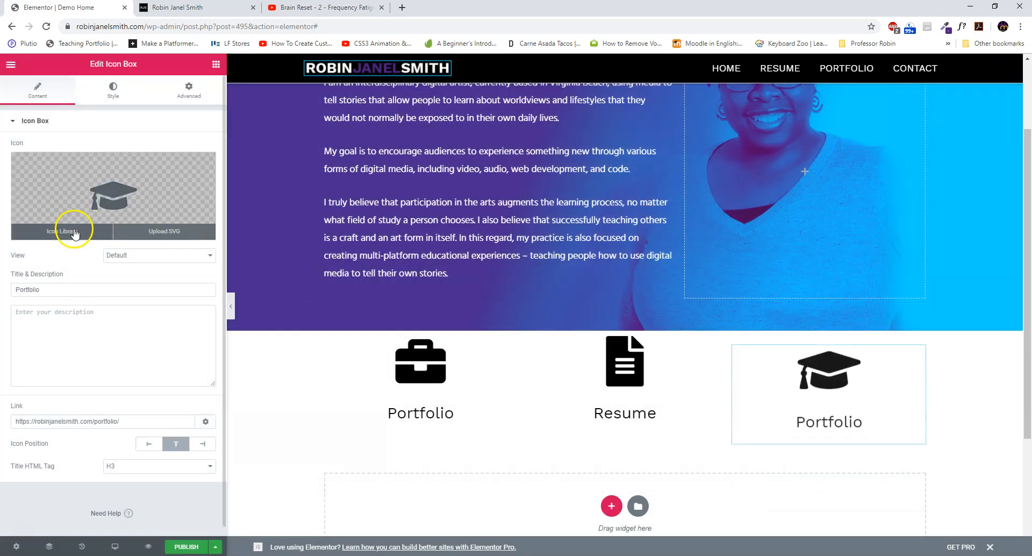
# Step: Title the third icon box "Teaching" and set its link to /teaching
pyautogui.click(71, 293)
pyautogui.hotkey('ctrl', 'a')
pyautogui.write('Teaching')
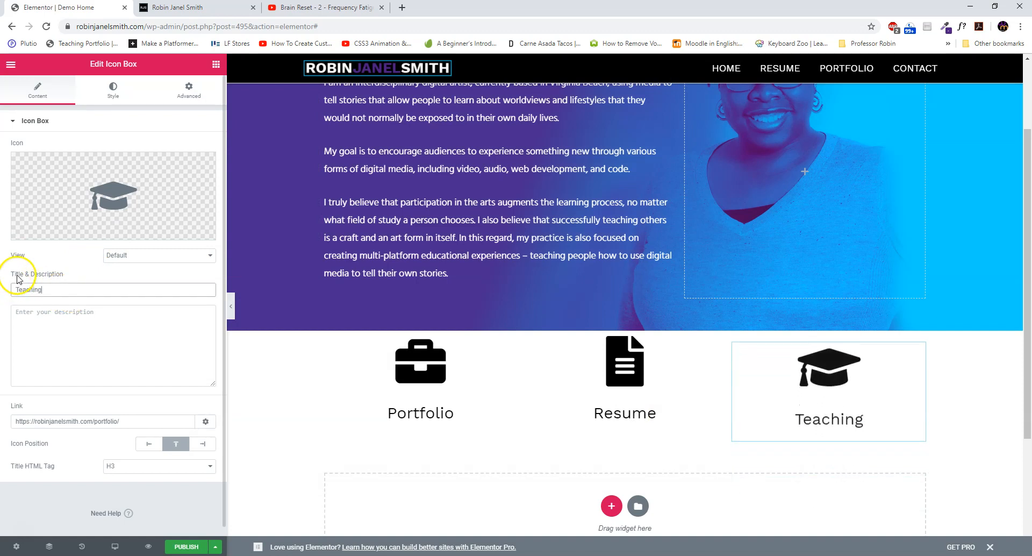
pyautogui.click(146, 422)
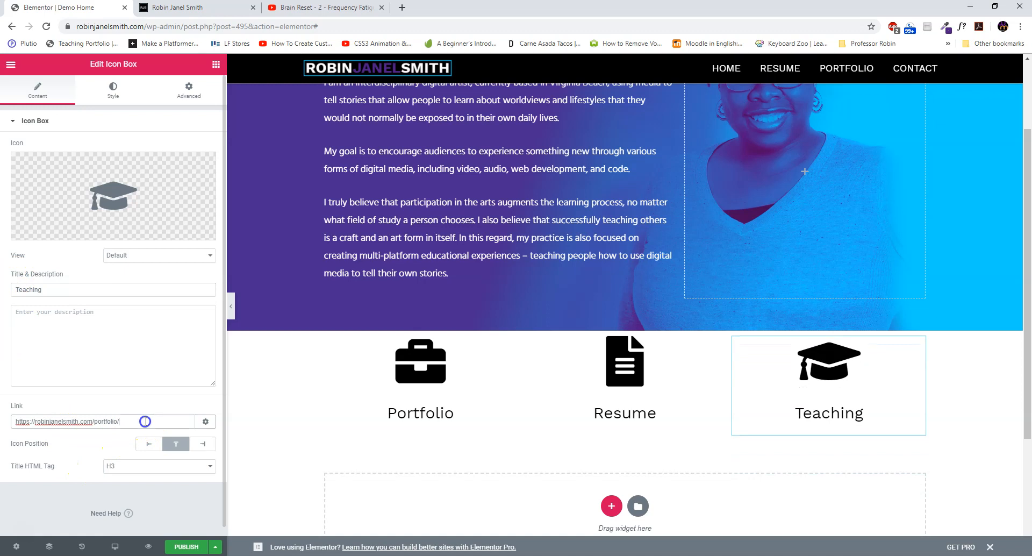
pyautogui.hotkey('ctrl', 'a')
pyautogui.write('/tec')
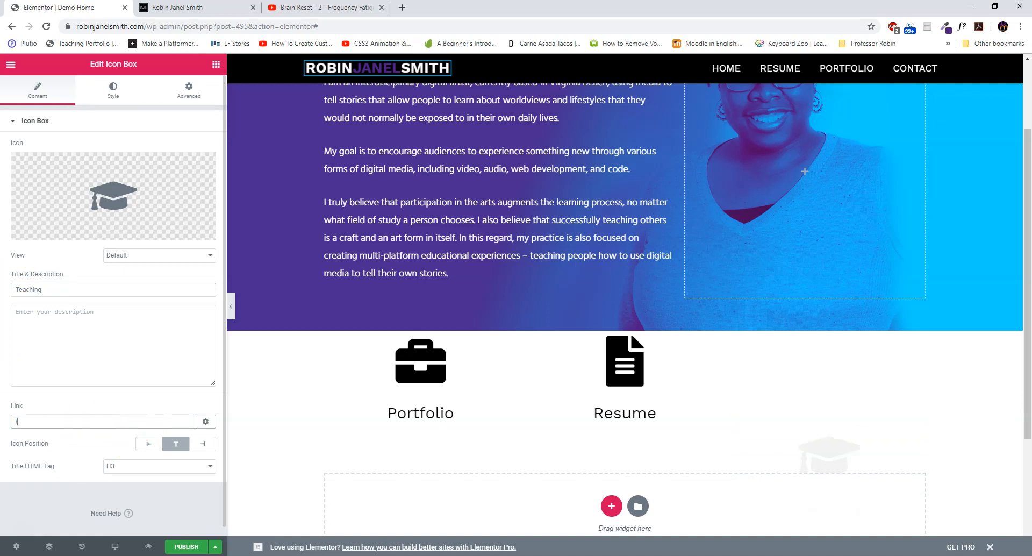
pyautogui.press('BackSpace')
pyautogui.write('ac')
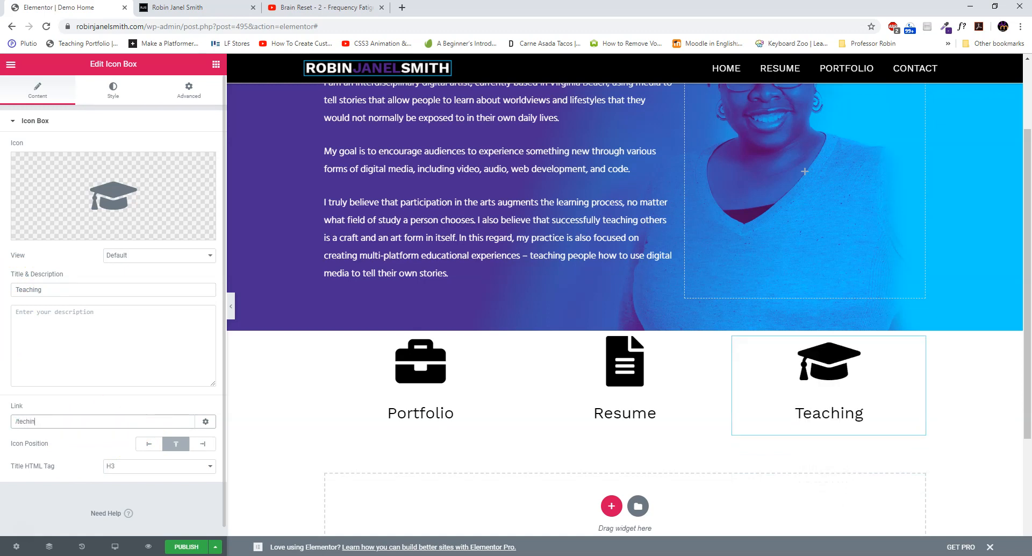
pyautogui.write('hing')
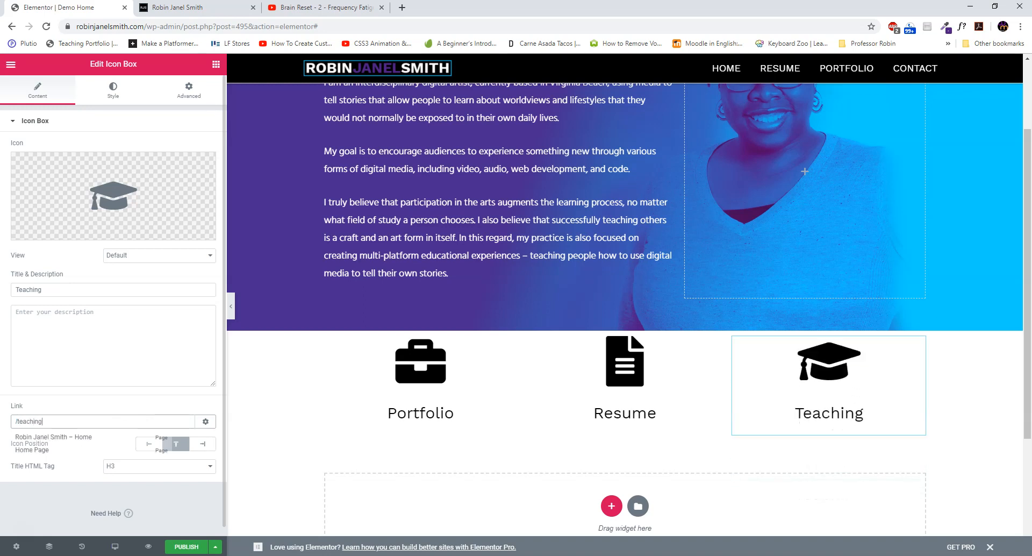
pyautogui.click(51, 489)
pyautogui.scroll(-1, 102, 336)
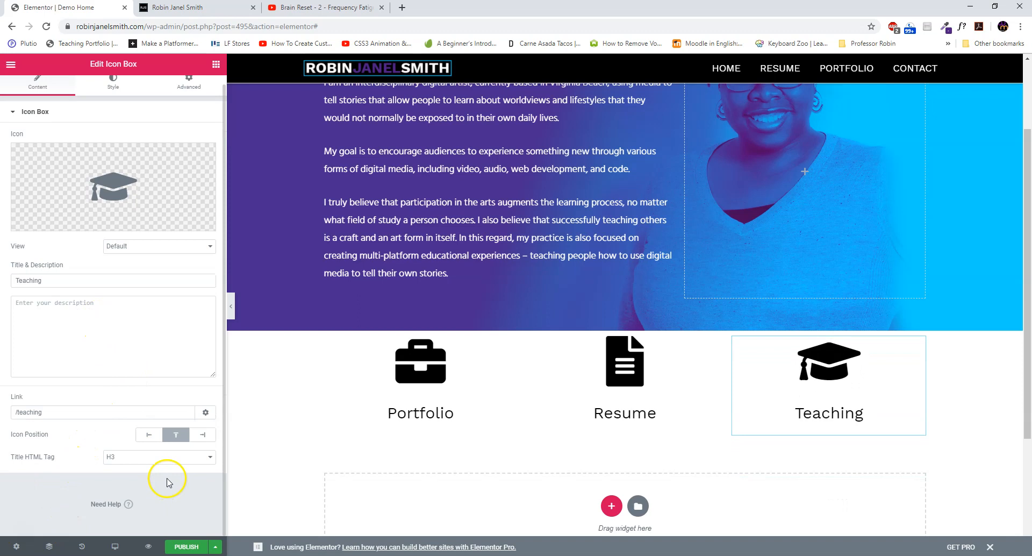
pyautogui.scroll(2, 463, 406)
pyautogui.scroll(2, 463, 407)
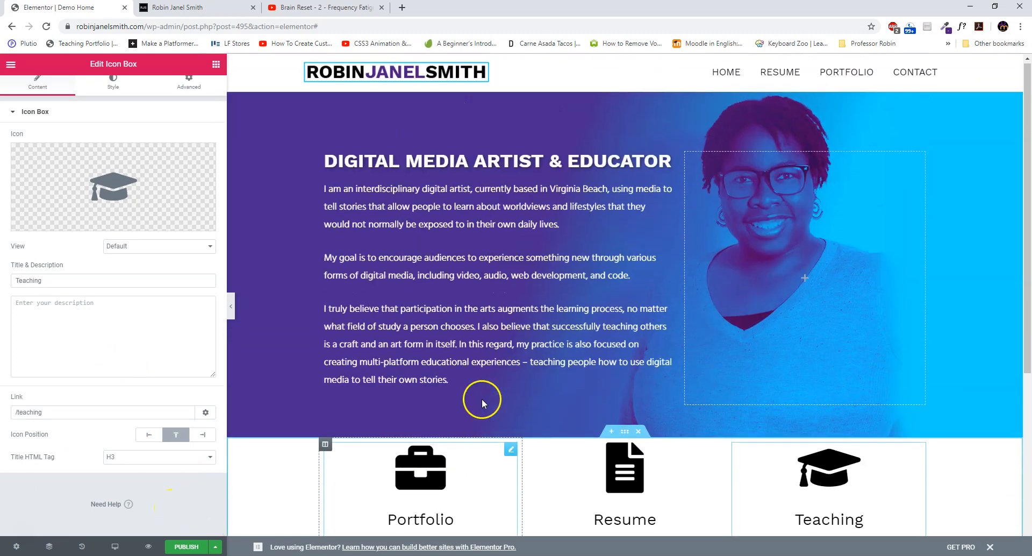